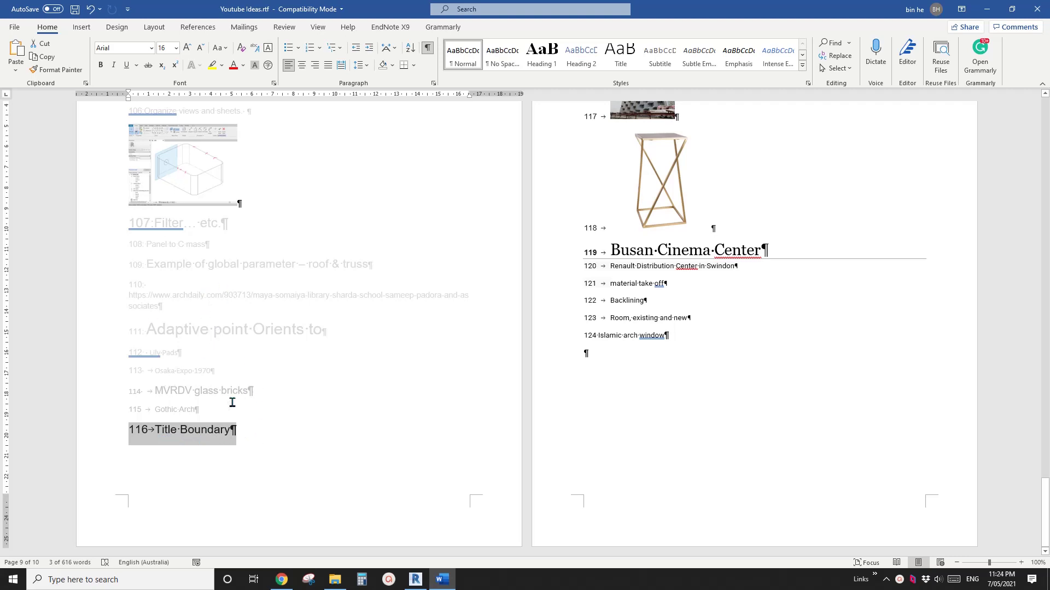
Step: Create Project2 in Revit from the Construction Template, opening its Ground Floor plan
left_click(415, 579)
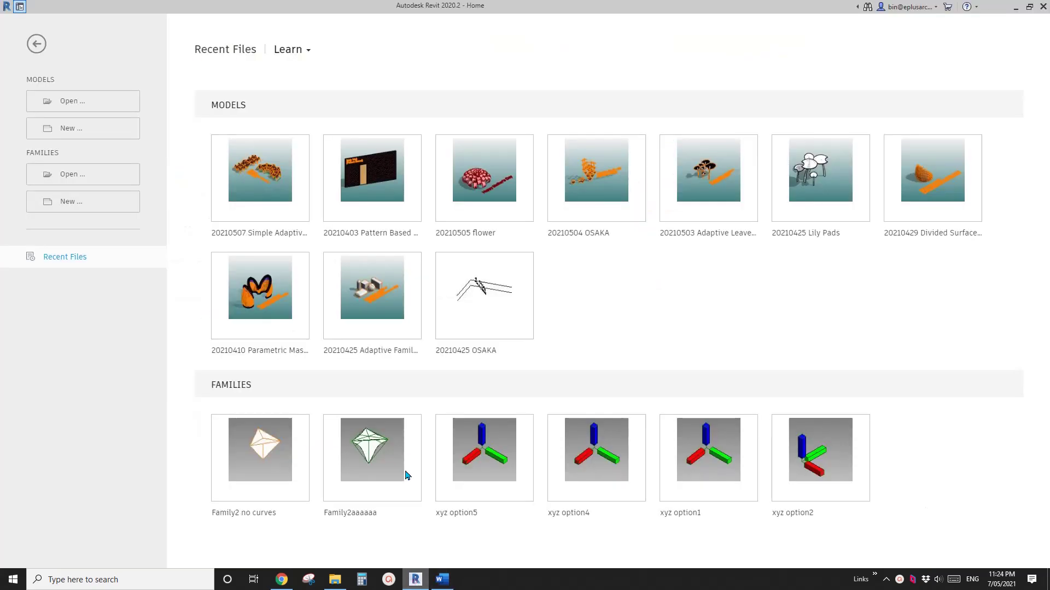
left_click(85, 130)
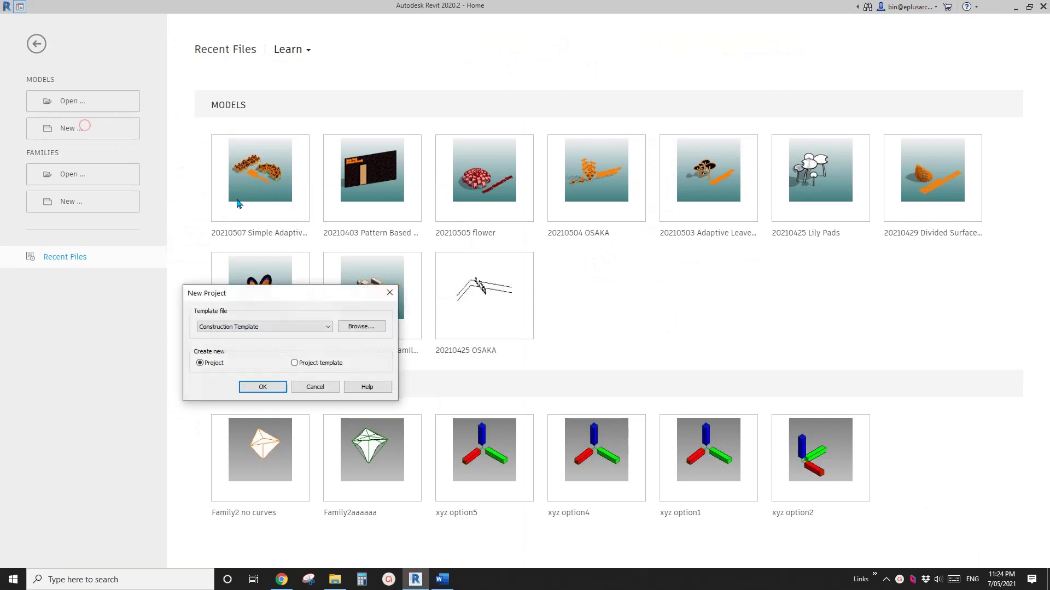
left_click(304, 328)
left_click(260, 348)
left_click(263, 386)
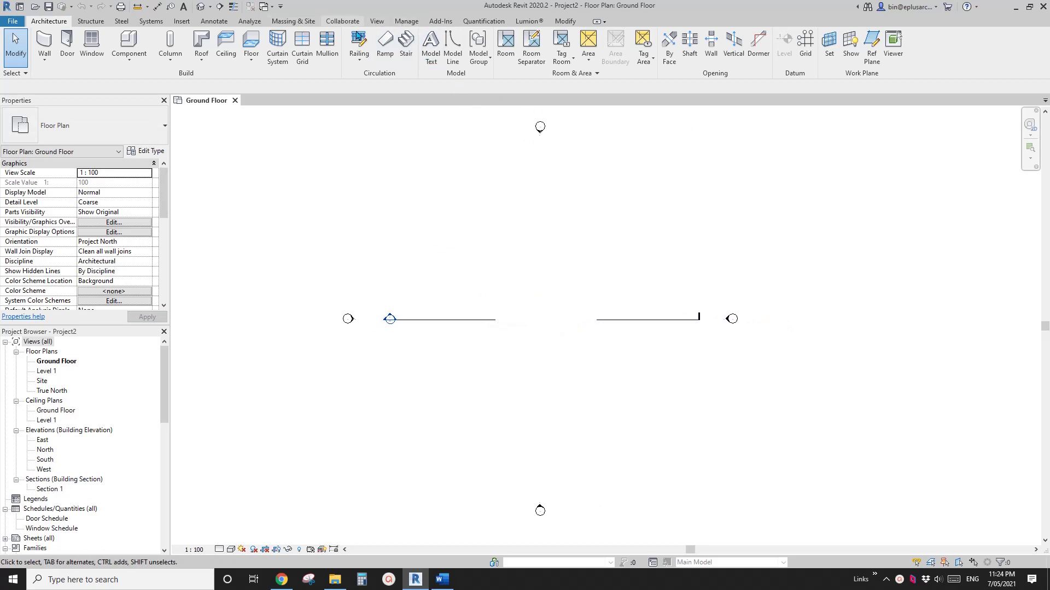
left_click(295, 23)
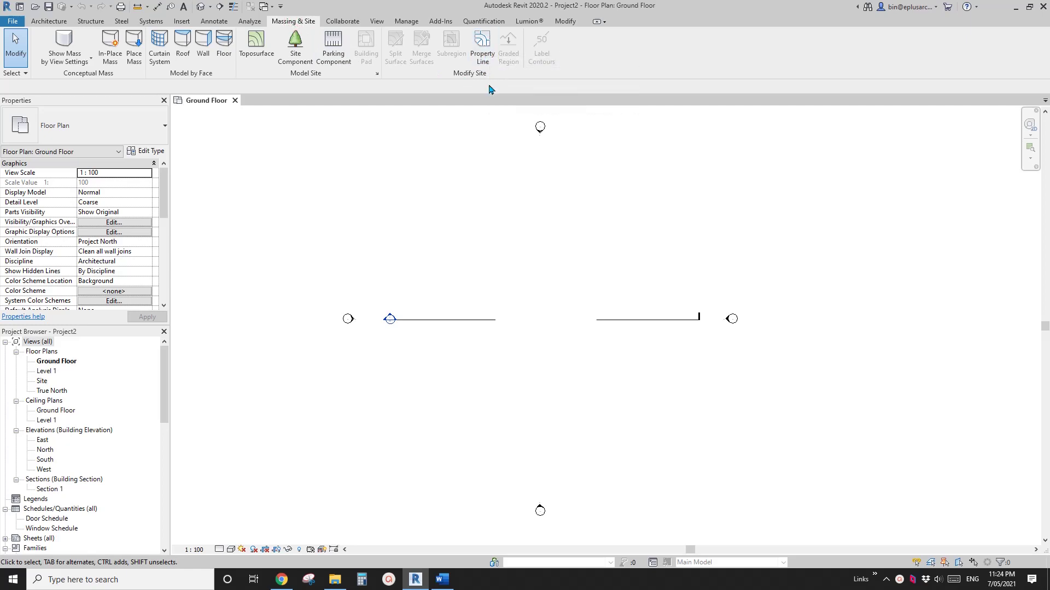
left_click(483, 54)
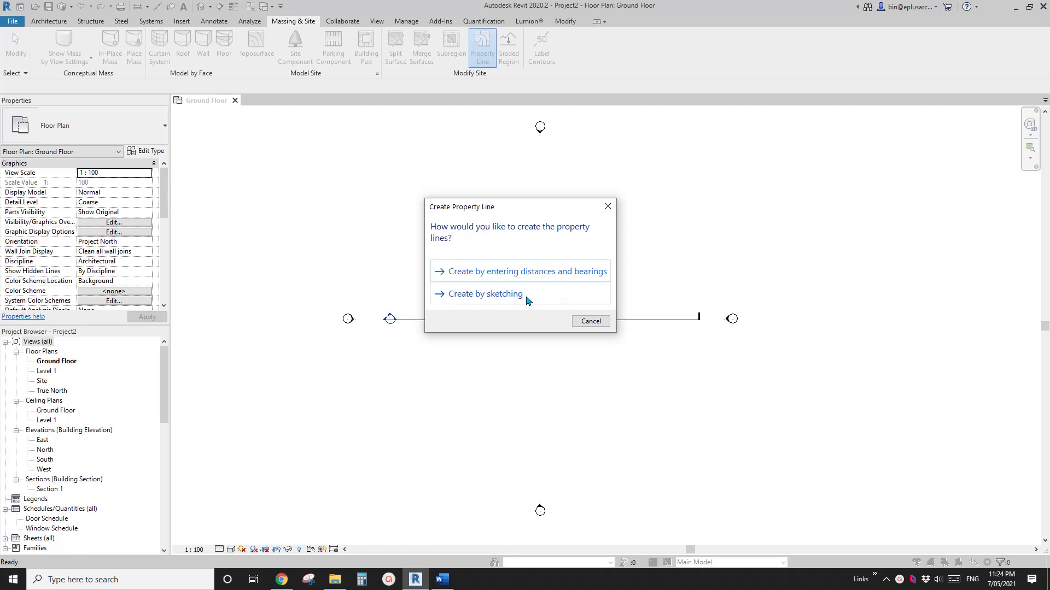
left_click(525, 295)
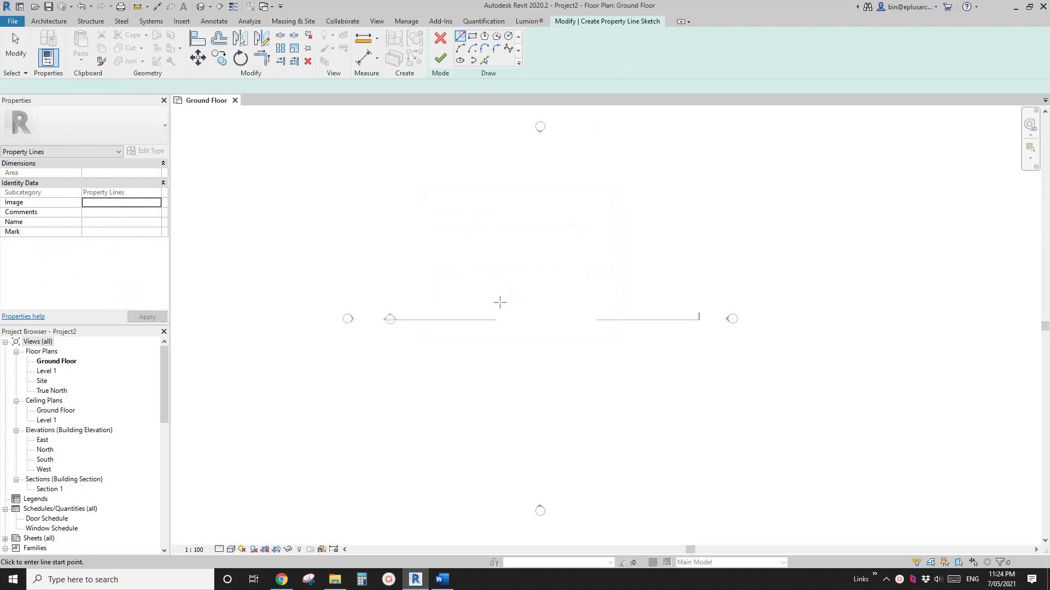
left_click(460, 306)
left_click(524, 241)
left_click(600, 241)
left_click(648, 378)
left_click(510, 378)
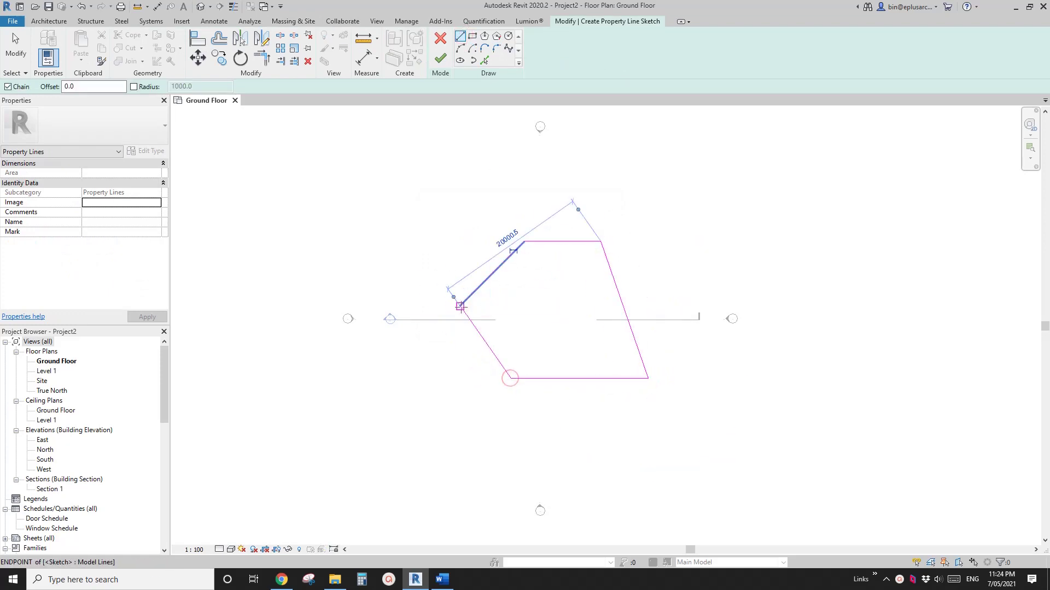
left_click(460, 307)
left_click(440, 58)
left_click(575, 209)
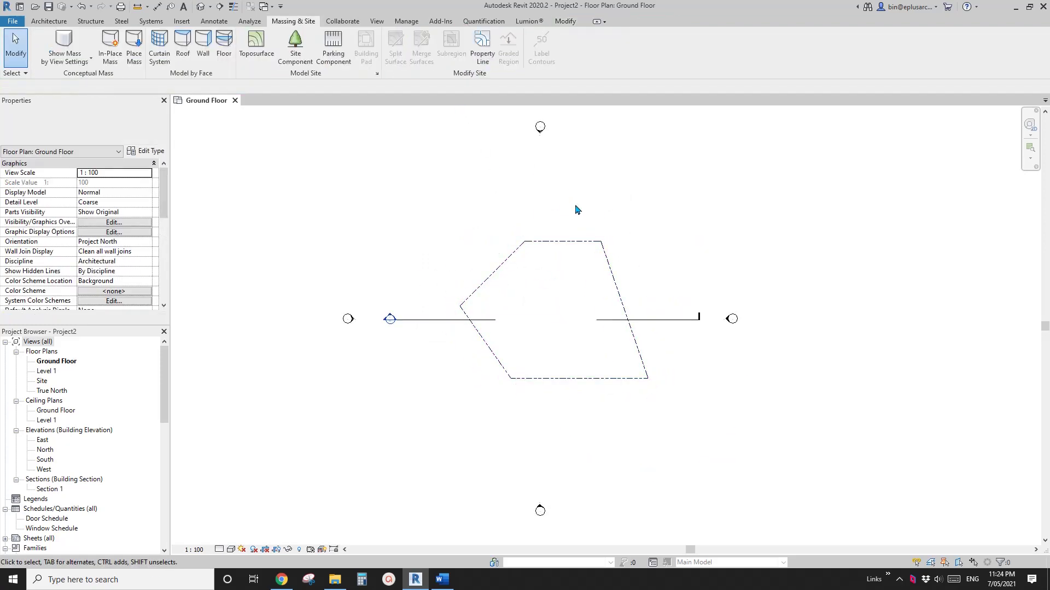
left_click(585, 240)
key("Delete")
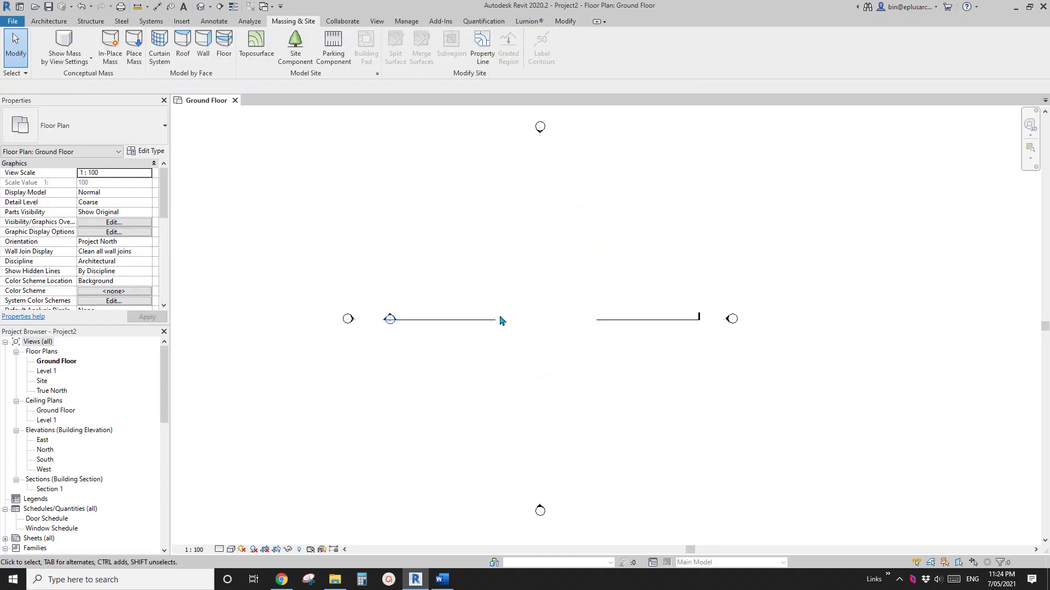
Step: Review the Example Level Survey PDF's boundary and scale in Chrome, then return to Revit
left_click(281, 579)
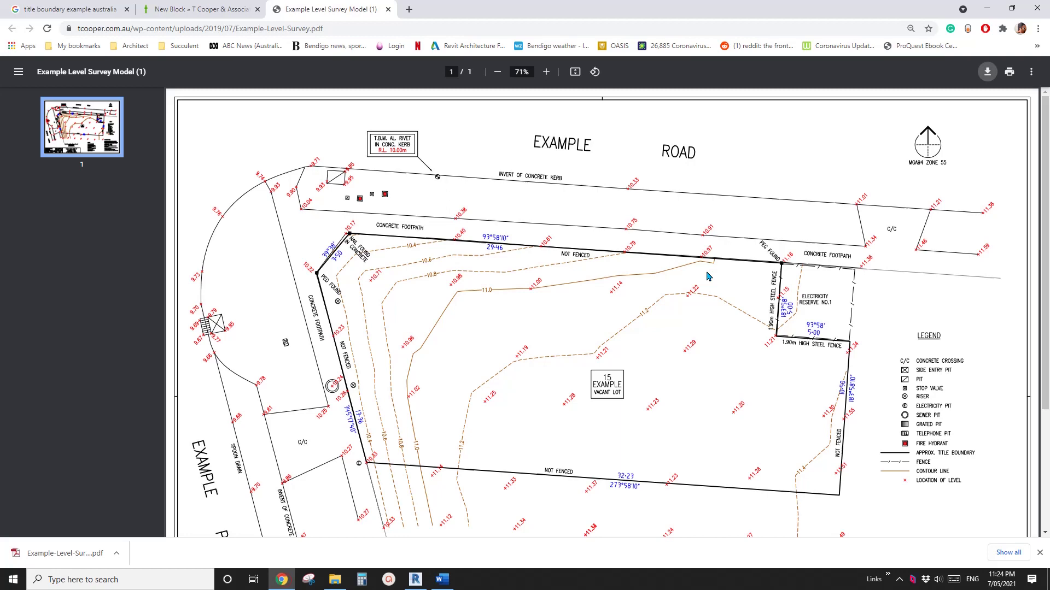
scroll(237, 377, "down", 2)
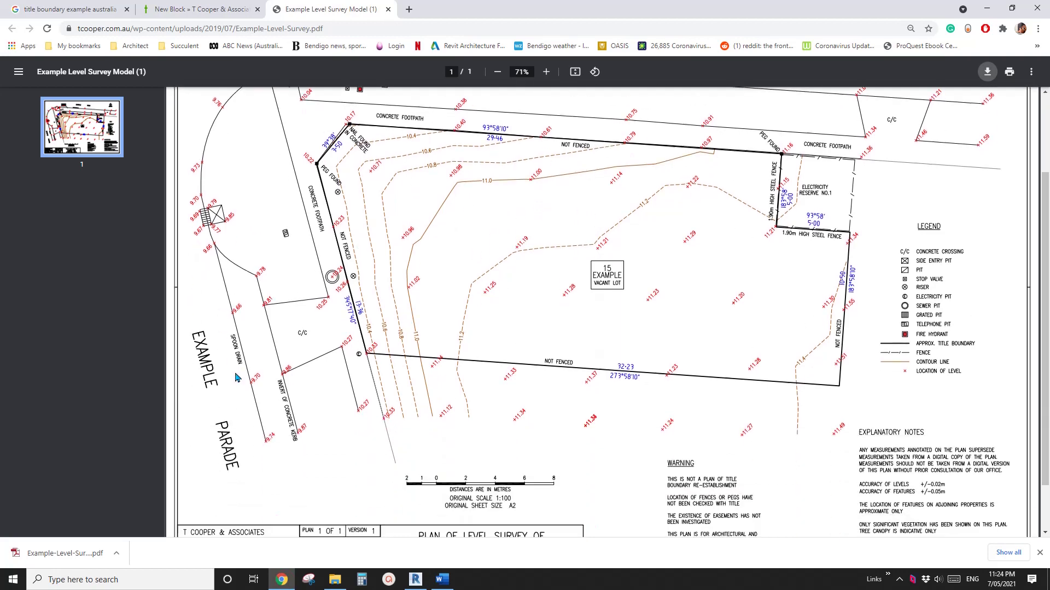
scroll(276, 459, "down", 1)
scroll(439, 450, "up", 3)
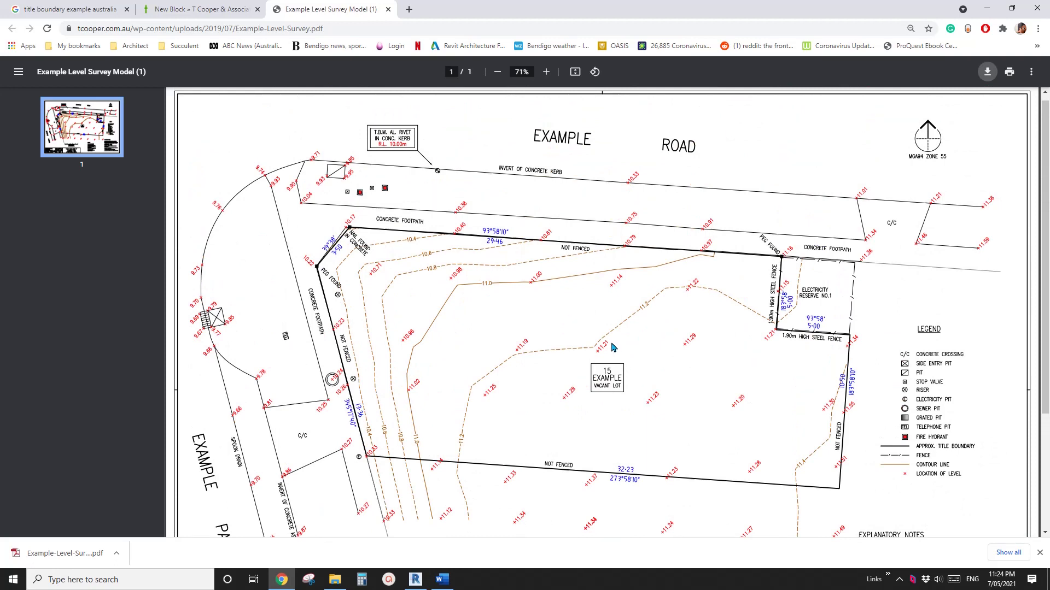
scroll(596, 322, "down", 1)
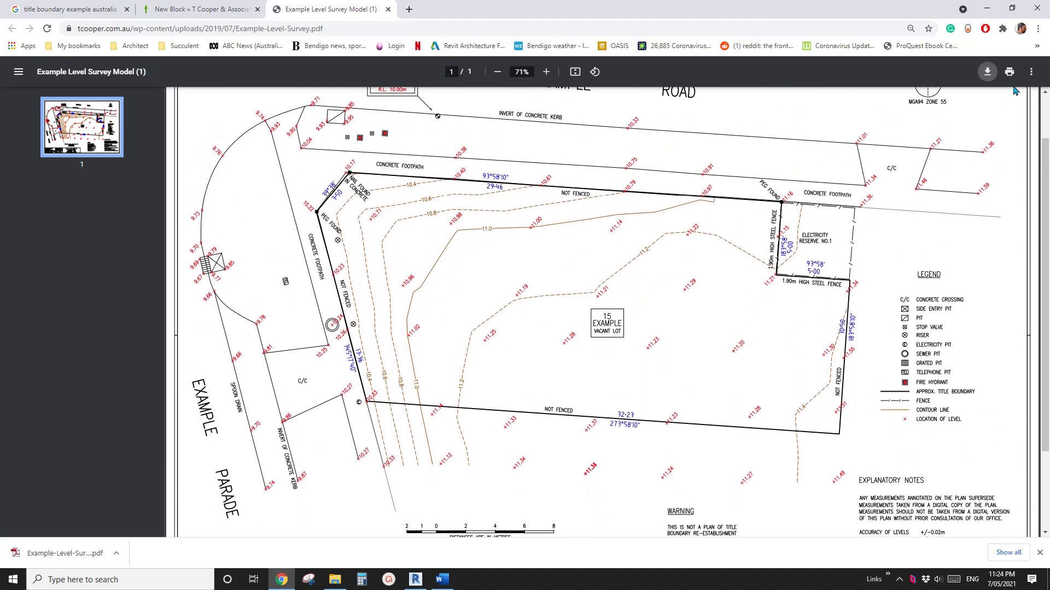
left_click(415, 579)
Step: Import Example-Level-Survey.pdf into the Ground Floor plan through Insert > PDF
middle_click_drag(440, 303, 421, 301)
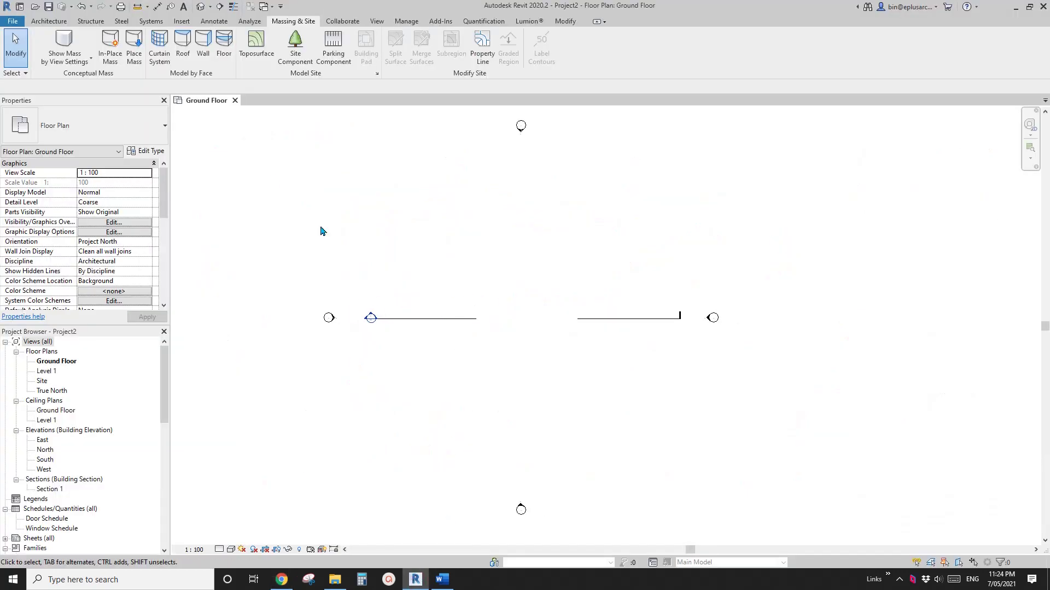
left_click(182, 21)
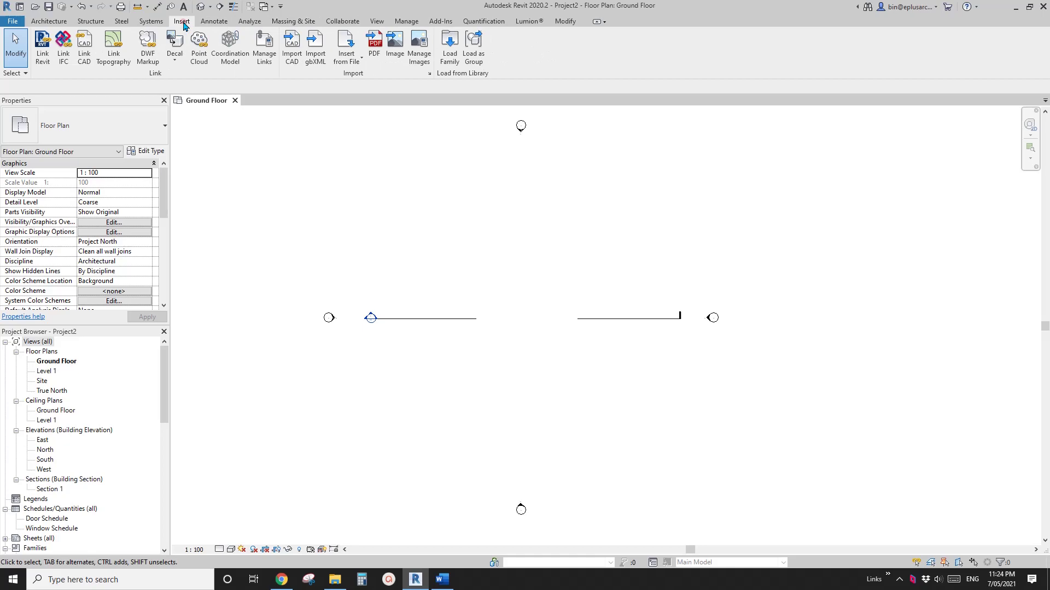
left_click(373, 47)
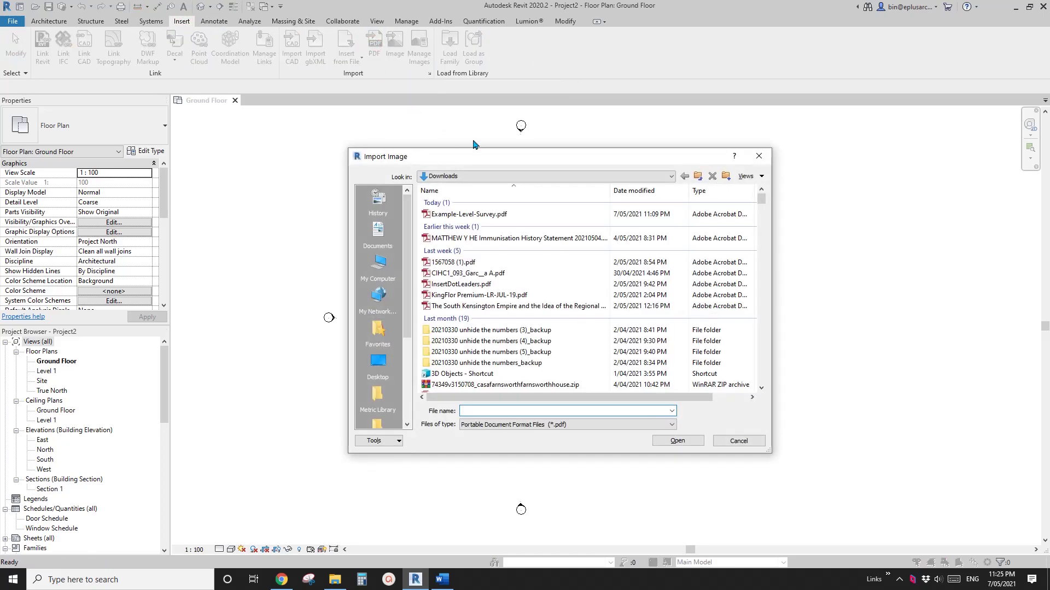
left_click(596, 214)
left_click(680, 441)
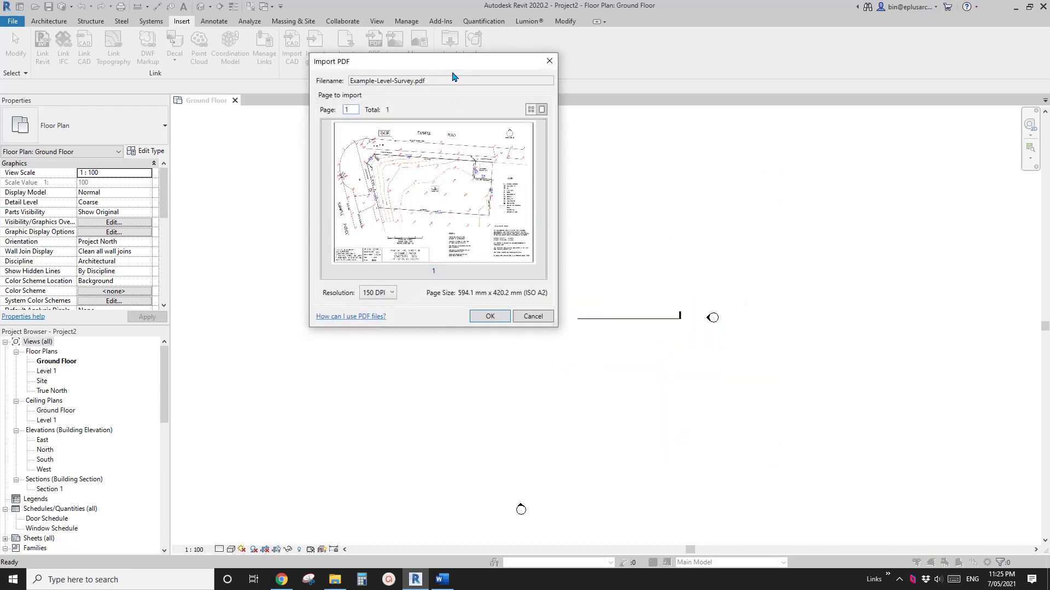
Step: Keep the Import PDF resolution at 150 DPI and confirm the import
left_click_drag(452, 65, 496, 101)
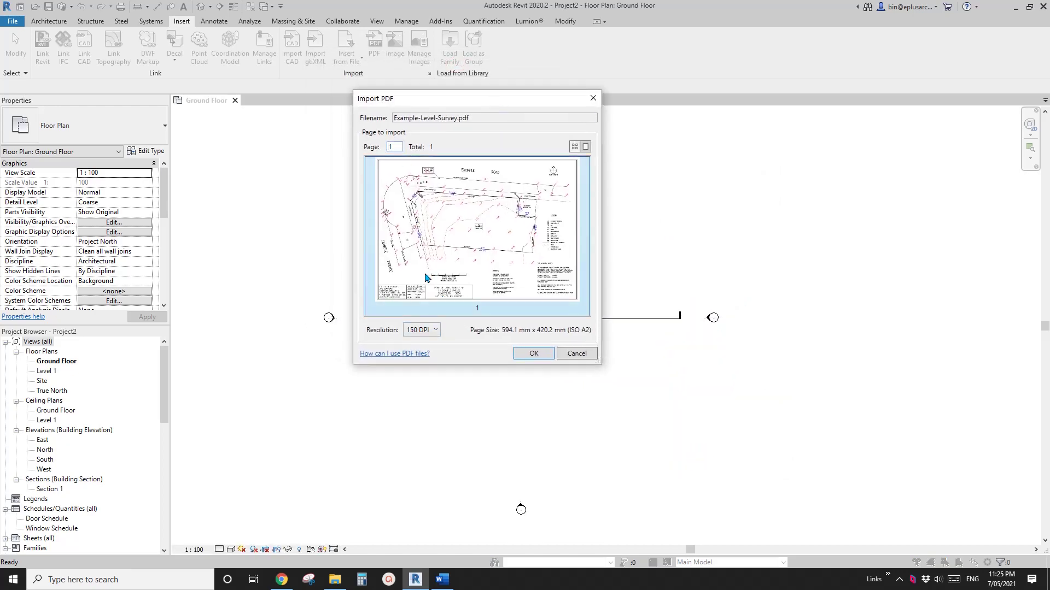
left_click(435, 330)
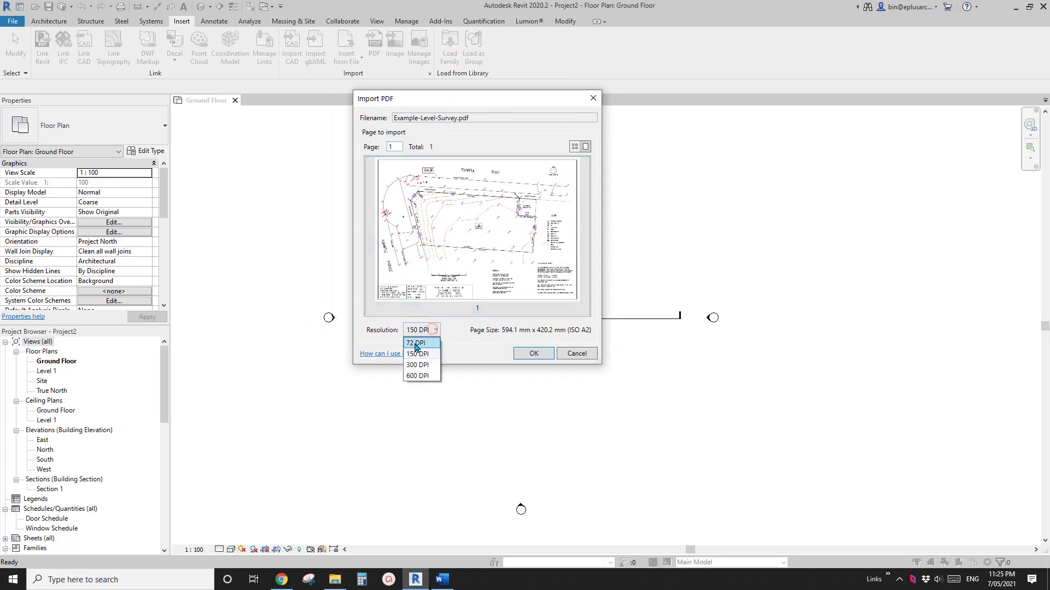
left_click(456, 350)
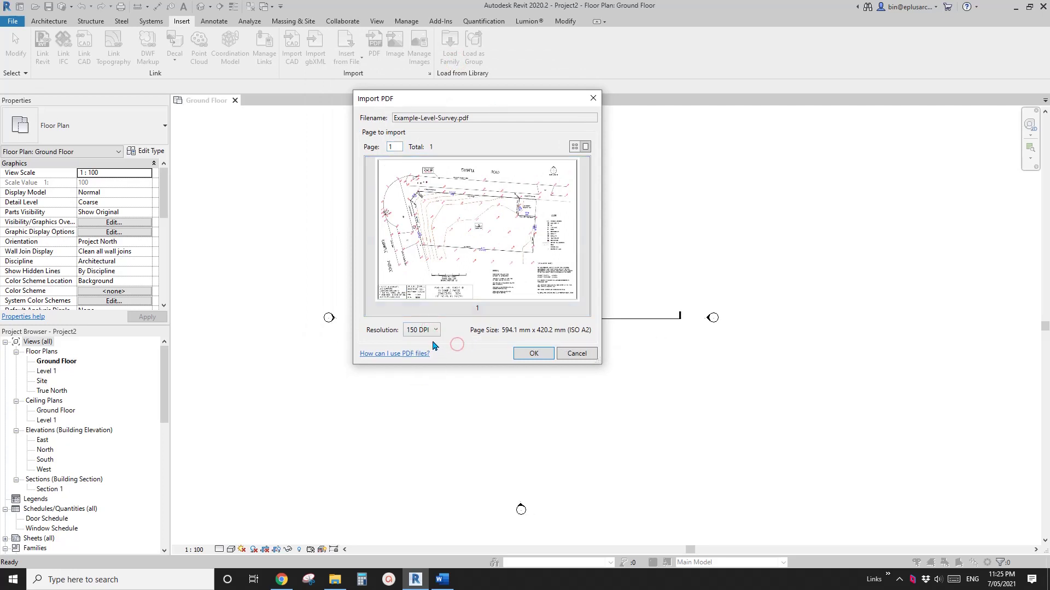
left_click(435, 330)
left_click(448, 354)
left_click(435, 331)
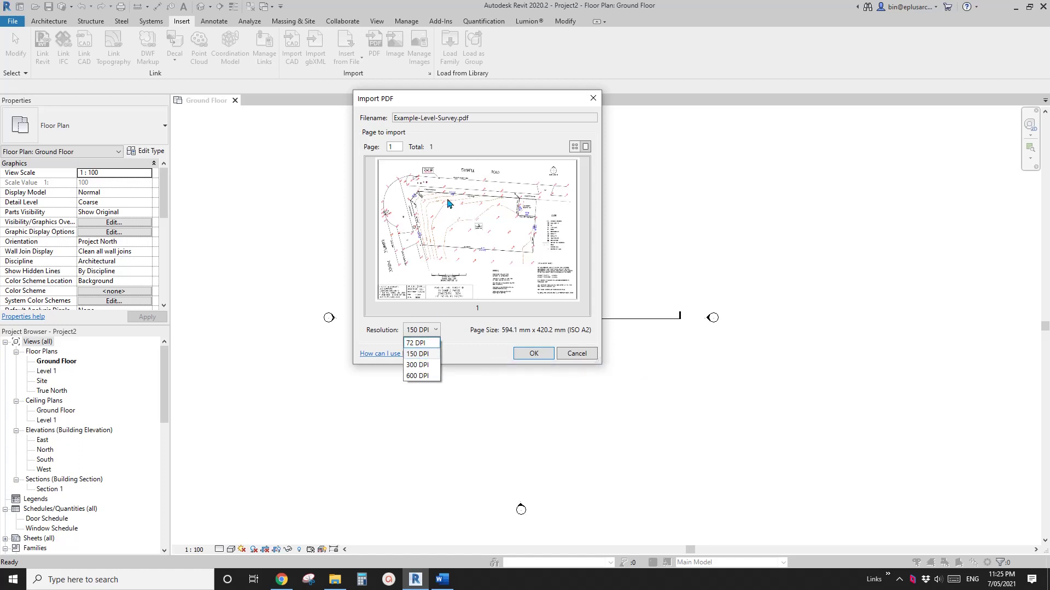
left_click(420, 354)
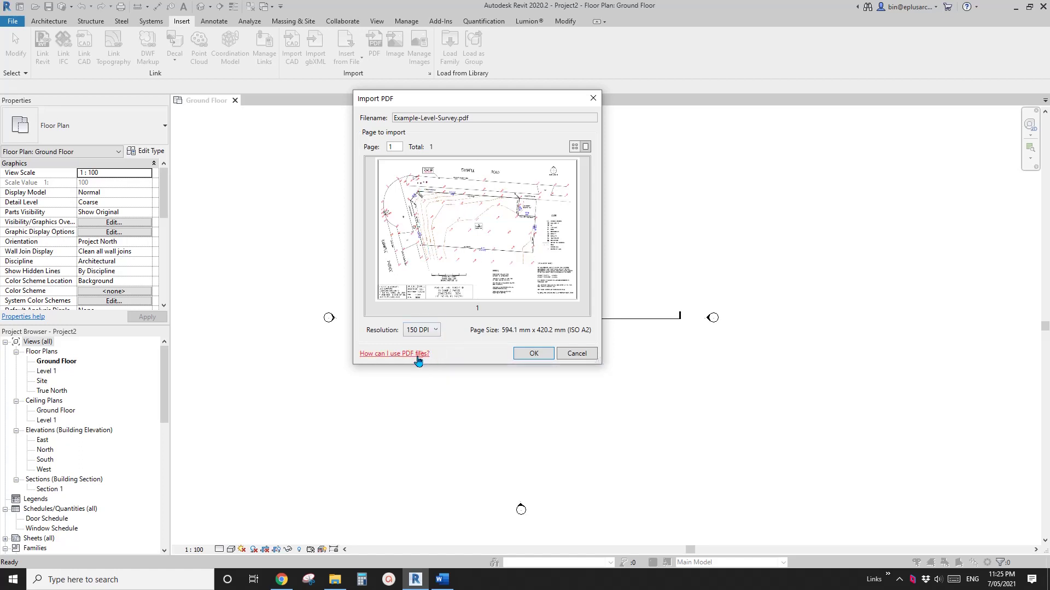
left_click(532, 354)
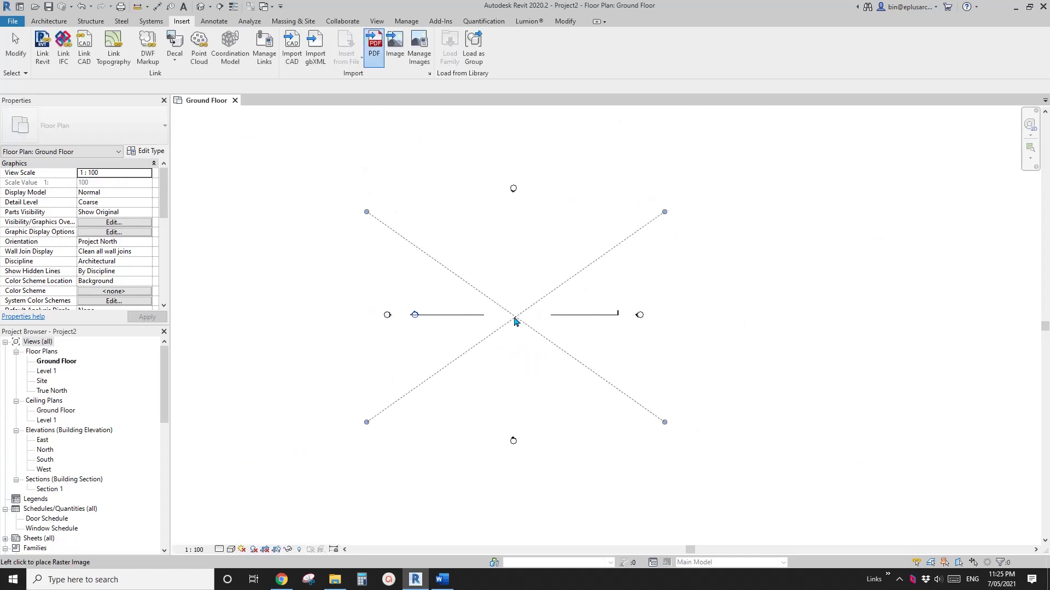
Step: Place the imported survey raster image on the Ground Floor plan
scroll(511, 316, "down", 1)
left_click(479, 310)
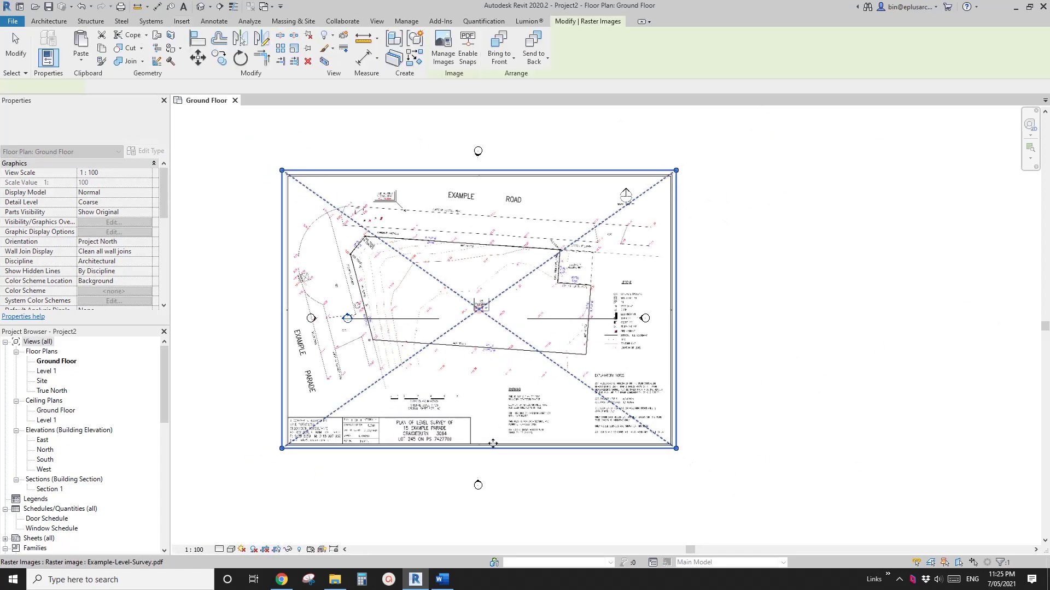
key("Escape")
Step: Select the placed survey image and inspect it around the electricity reserve corner
scroll(479, 402, "up", 3)
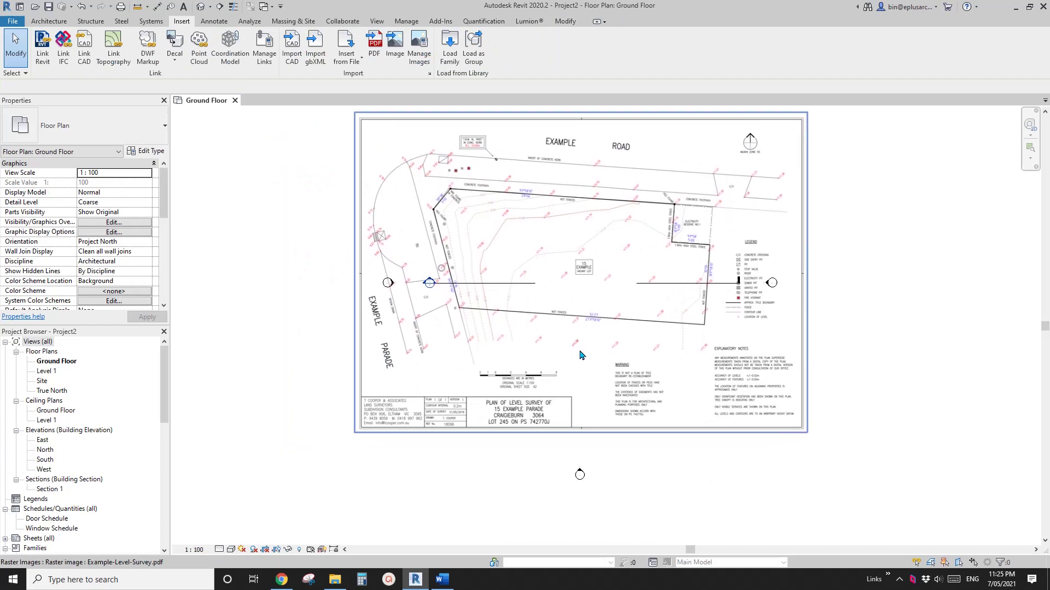
middle_click_drag(546, 381, 535, 382)
left_click(532, 361)
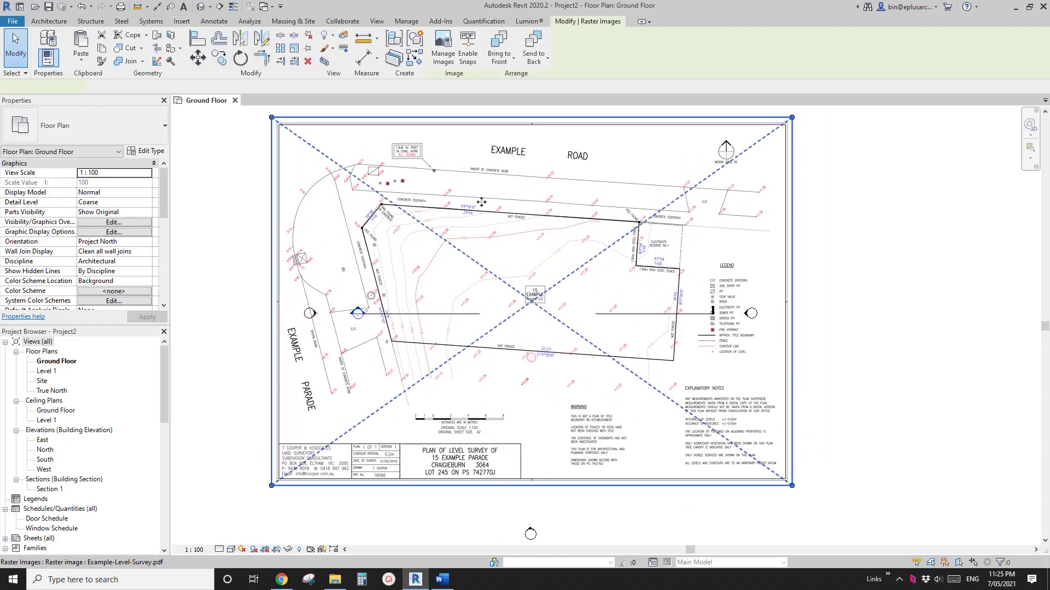
middle_click_drag(583, 334, 531, 337)
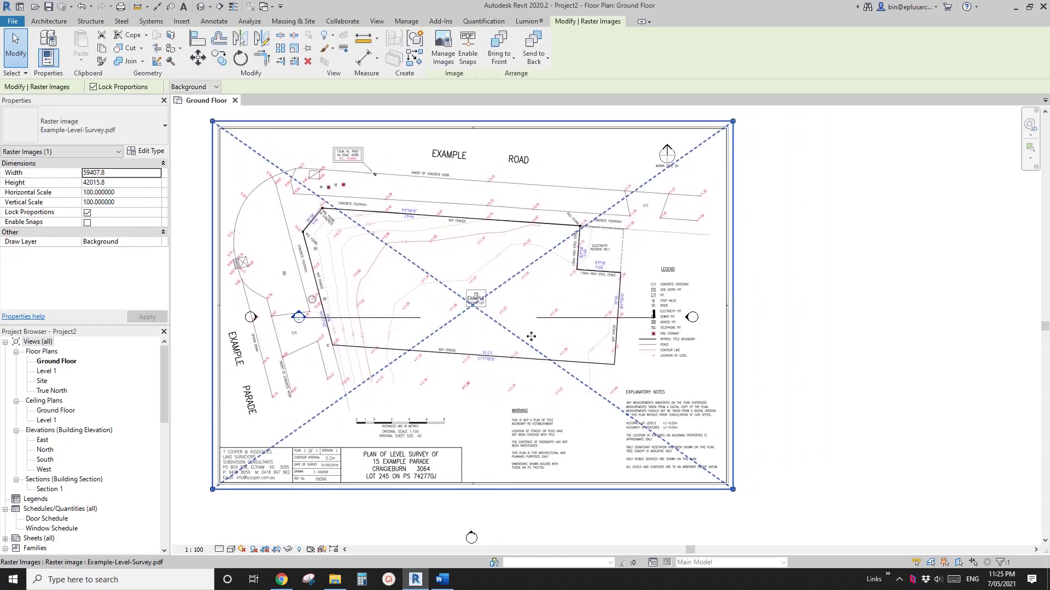
scroll(631, 273, "up", 3)
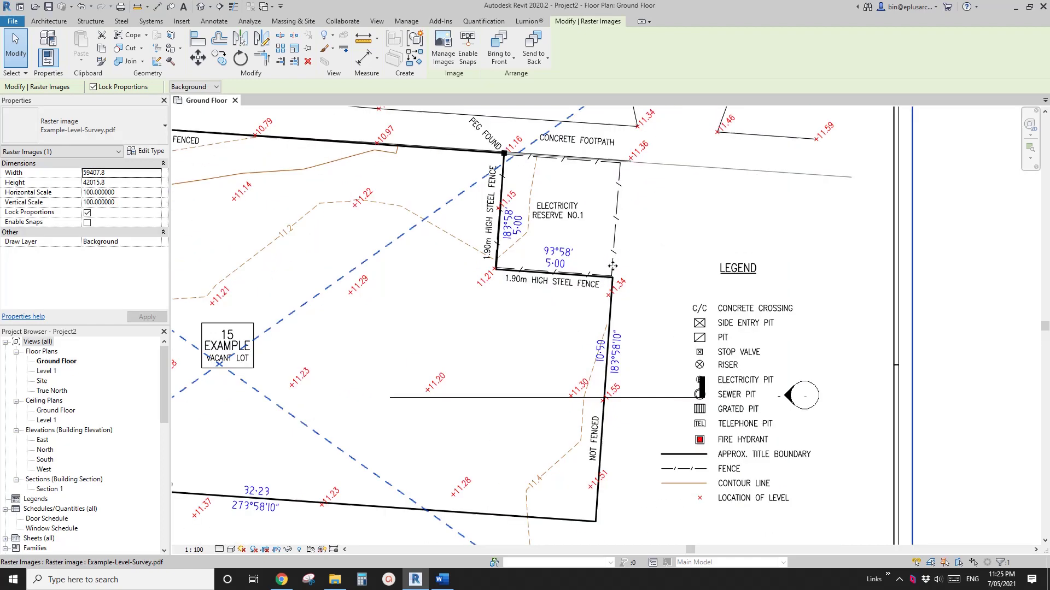
scroll(631, 273, "down", 2)
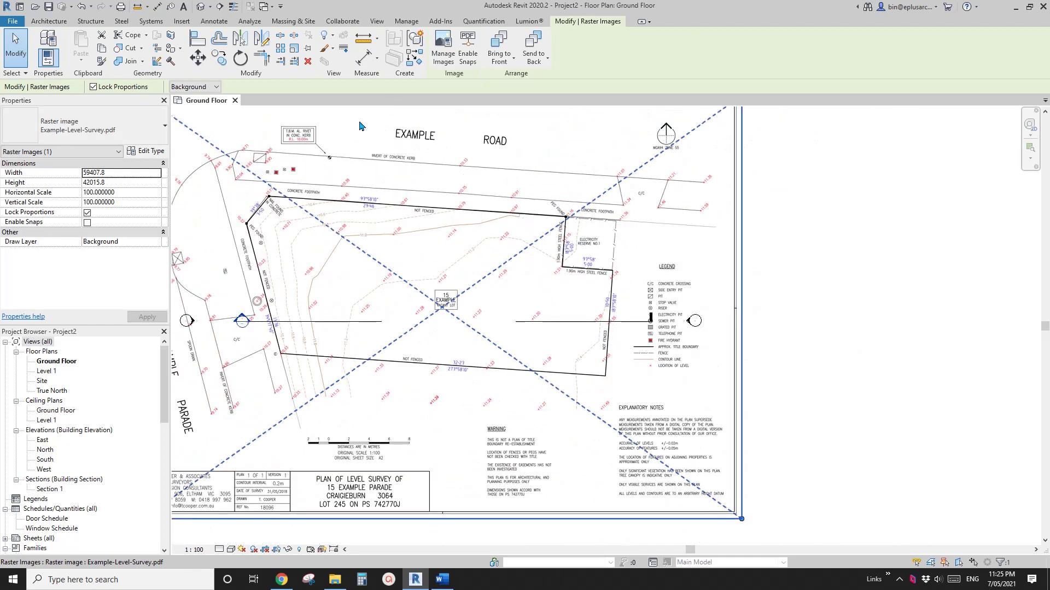
scroll(436, 219, "down", 2)
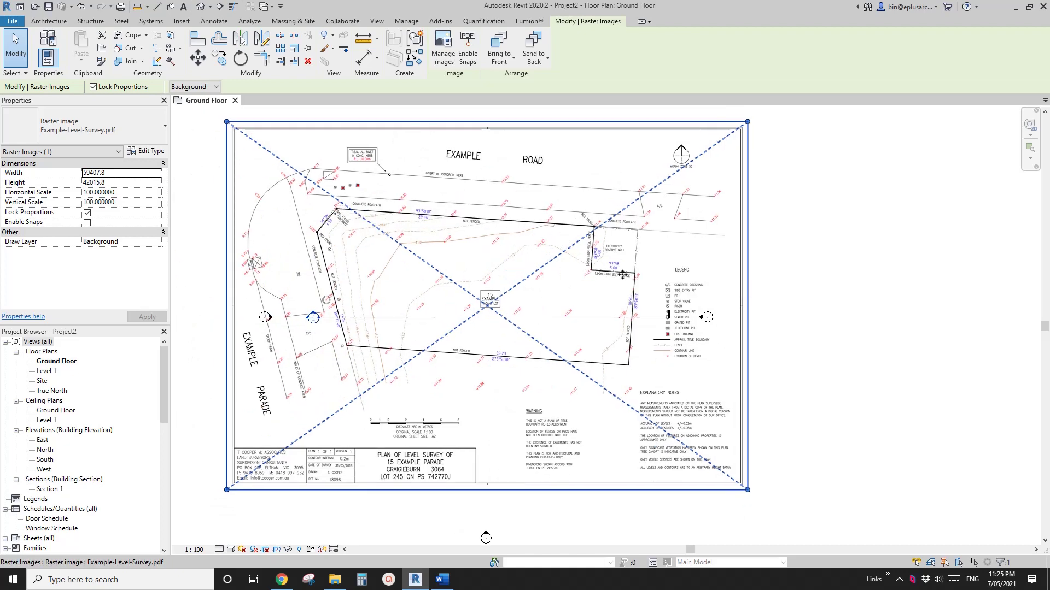
scroll(593, 276, "up", 4)
middle_click_drag(560, 254, 549, 277)
scroll(549, 278, "up", 3)
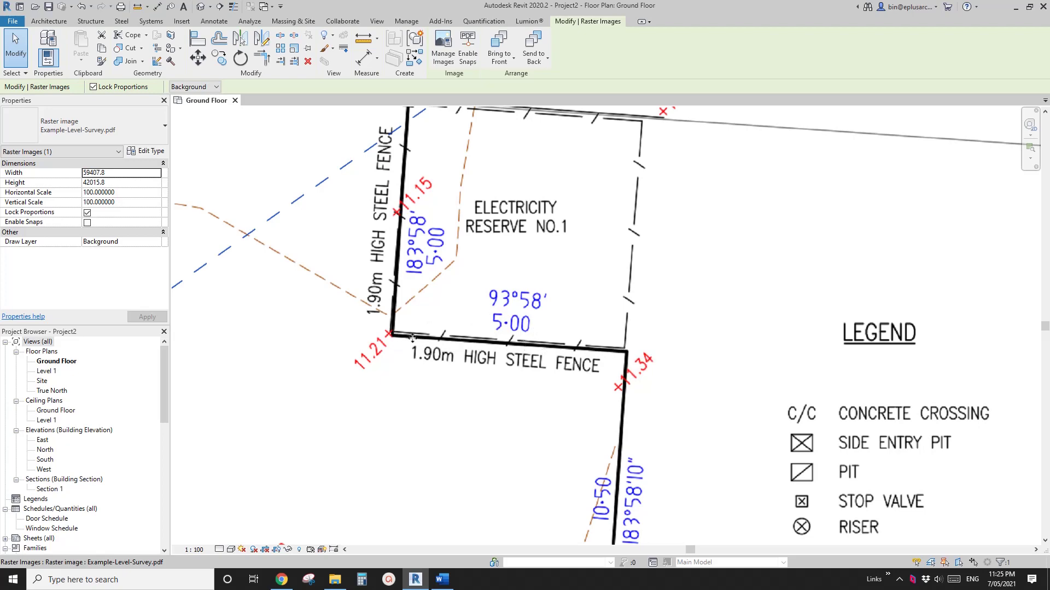
scroll(561, 293, "down", 2)
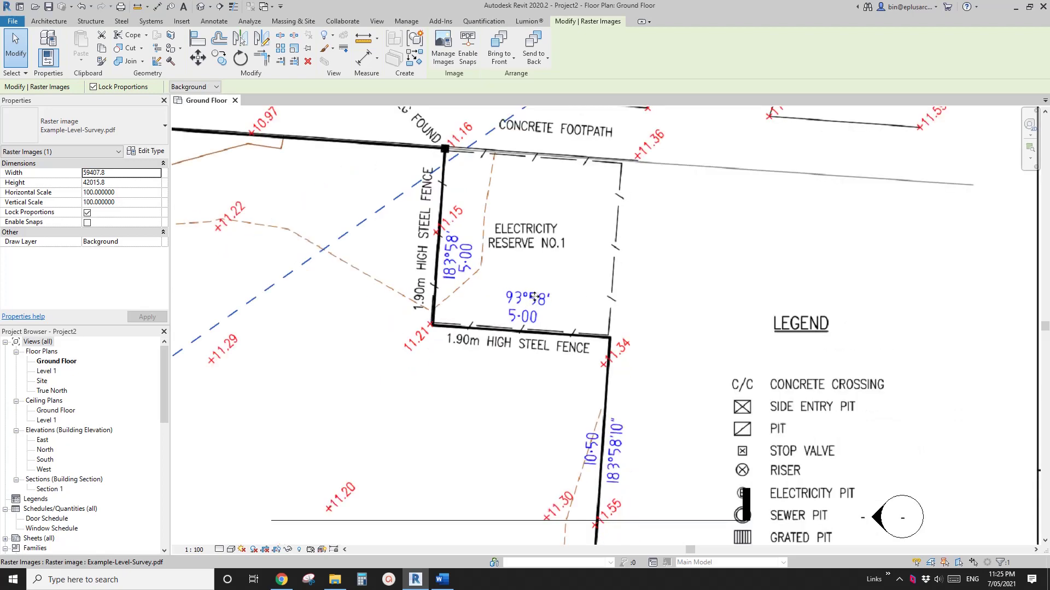
key("Escape")
left_click(566, 224)
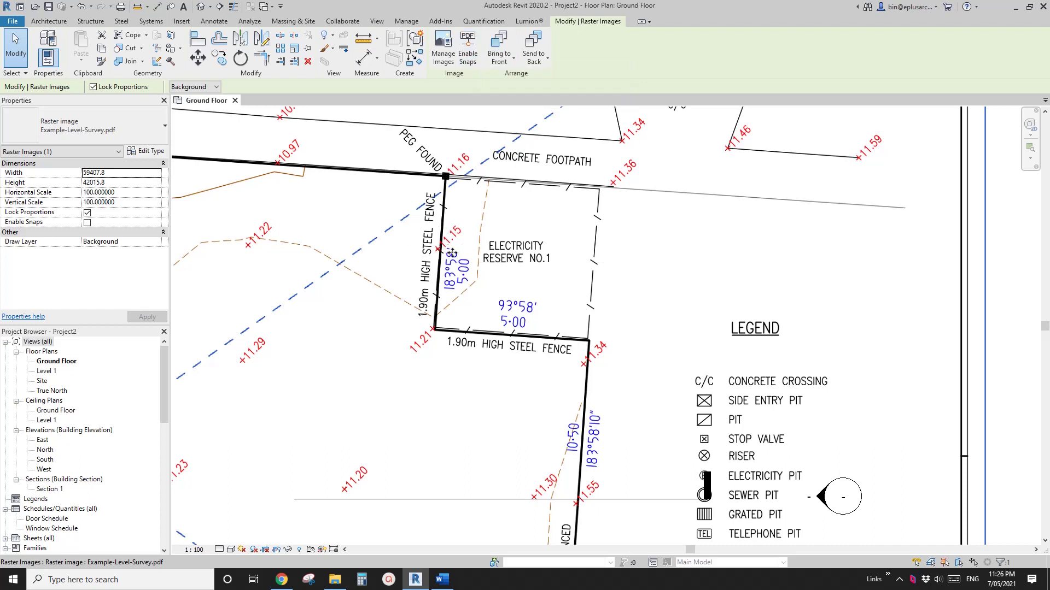
Step: Turn on snapping to the survey image's linework and start Detail Line (DL)
left_click(469, 55)
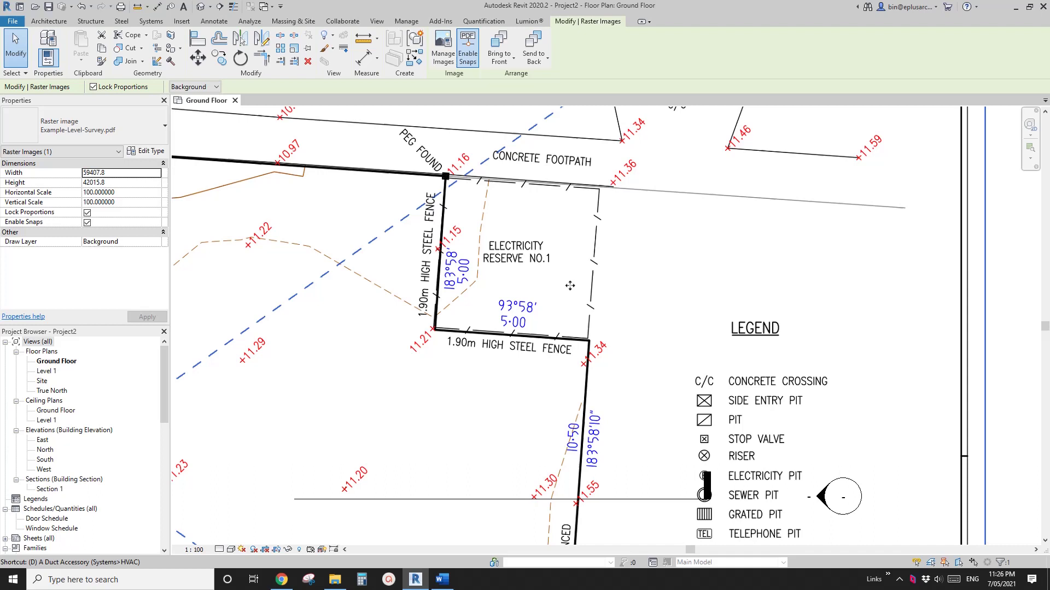
key("d")
key("l")
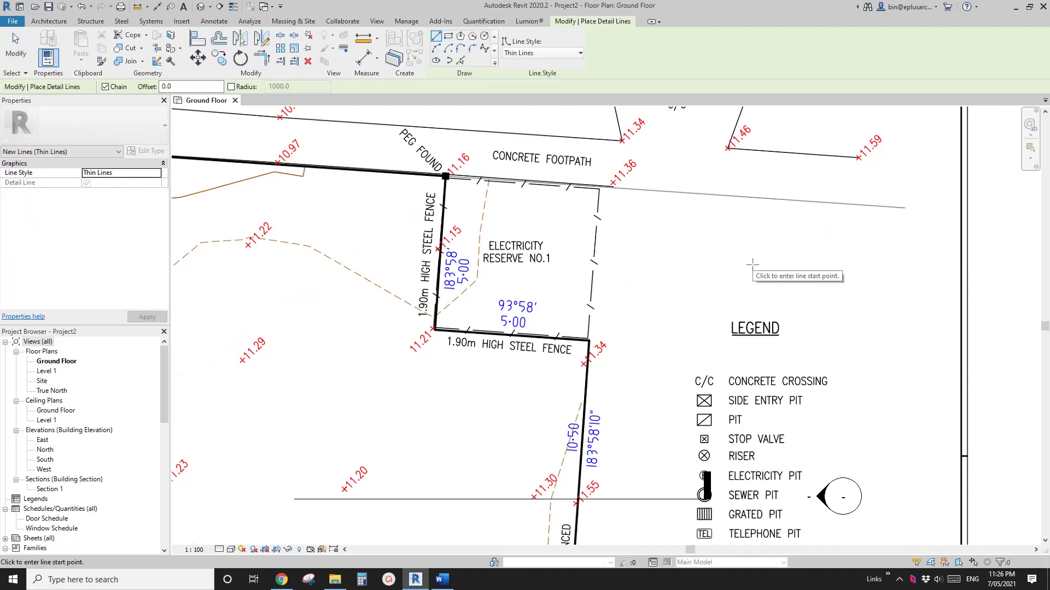
left_click(592, 271)
key("Escape")
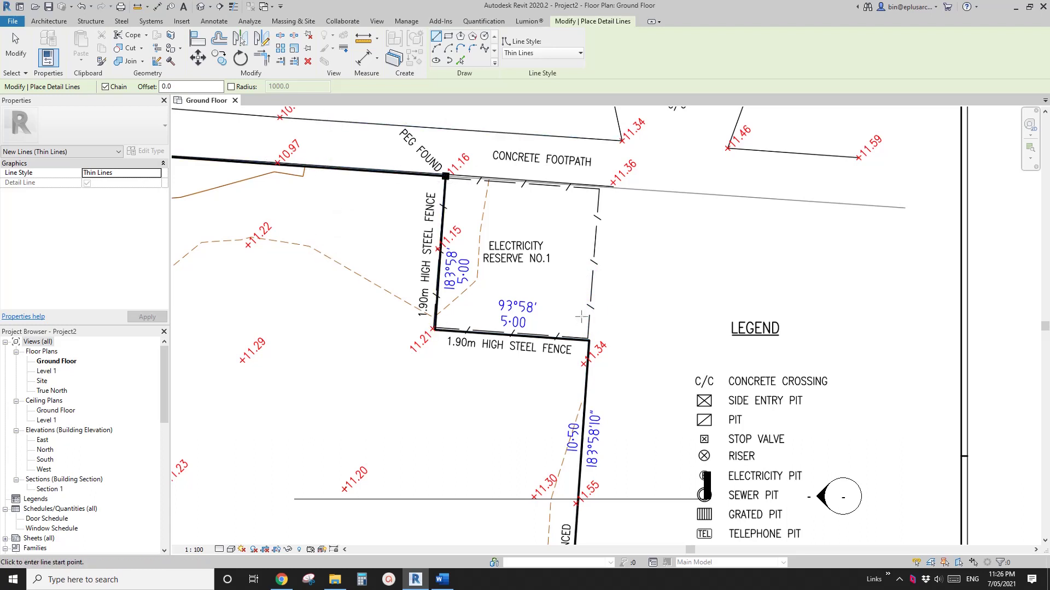
Step: Try a line from the fence corner, cancel it, and bring the whole lot into view
scroll(585, 346, "up", 3)
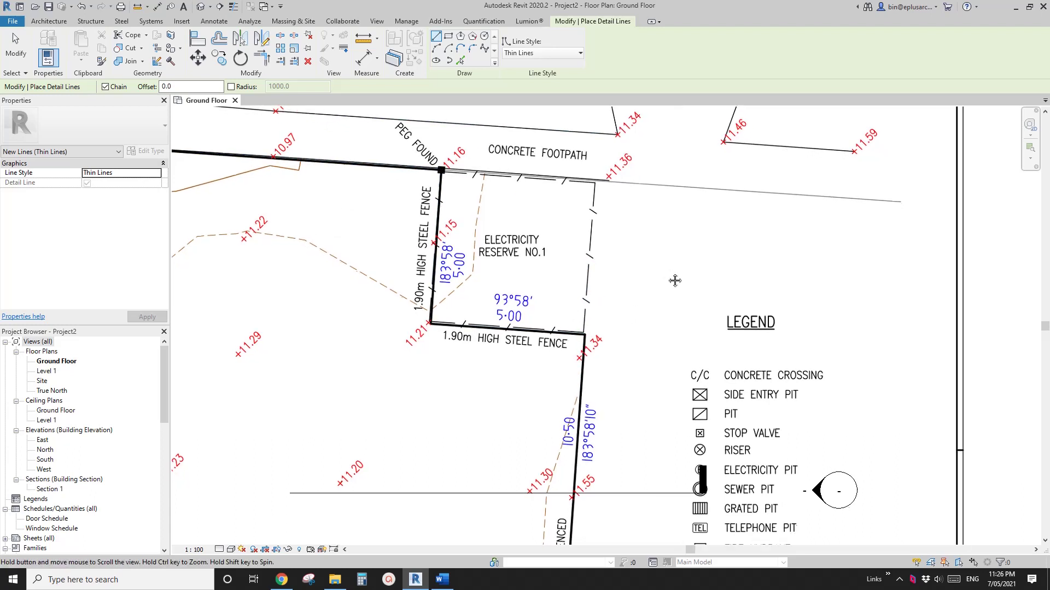
left_click(584, 327)
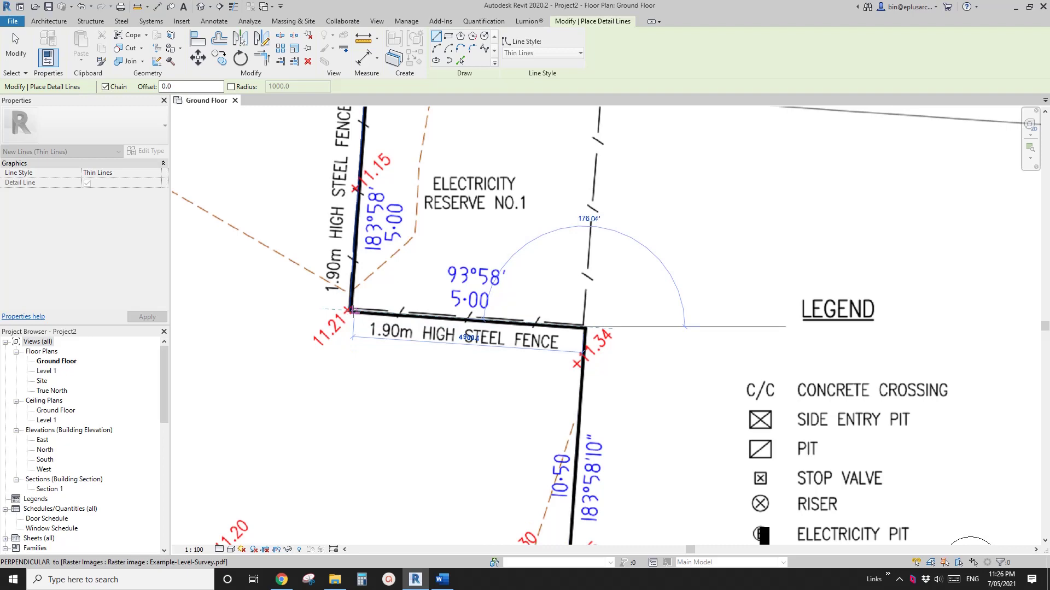
scroll(347, 310, "up", 2)
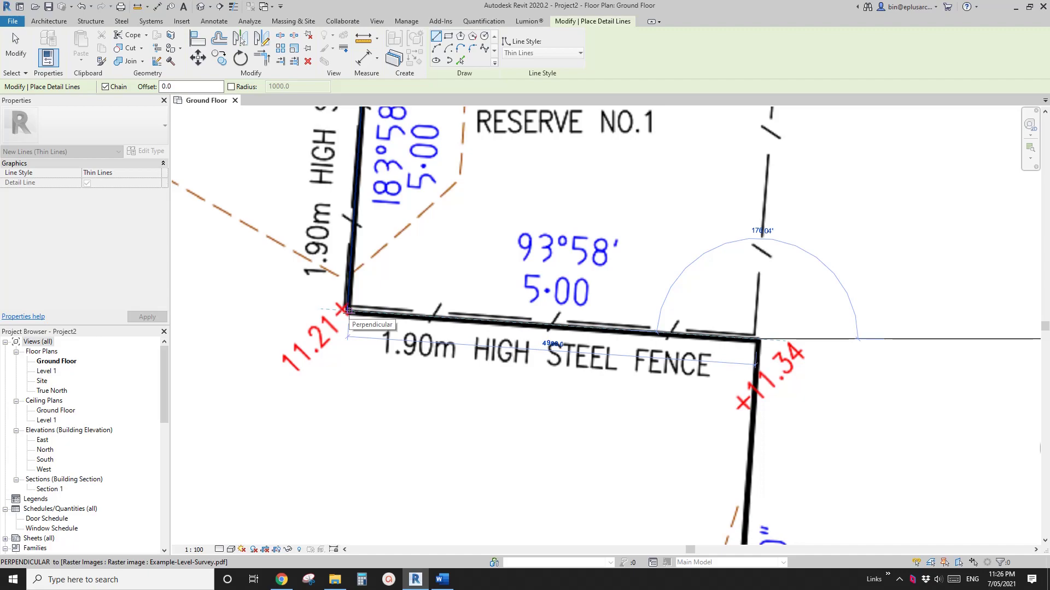
scroll(665, 307, "down", 3)
key("Escape")
scroll(677, 270, "down", 5)
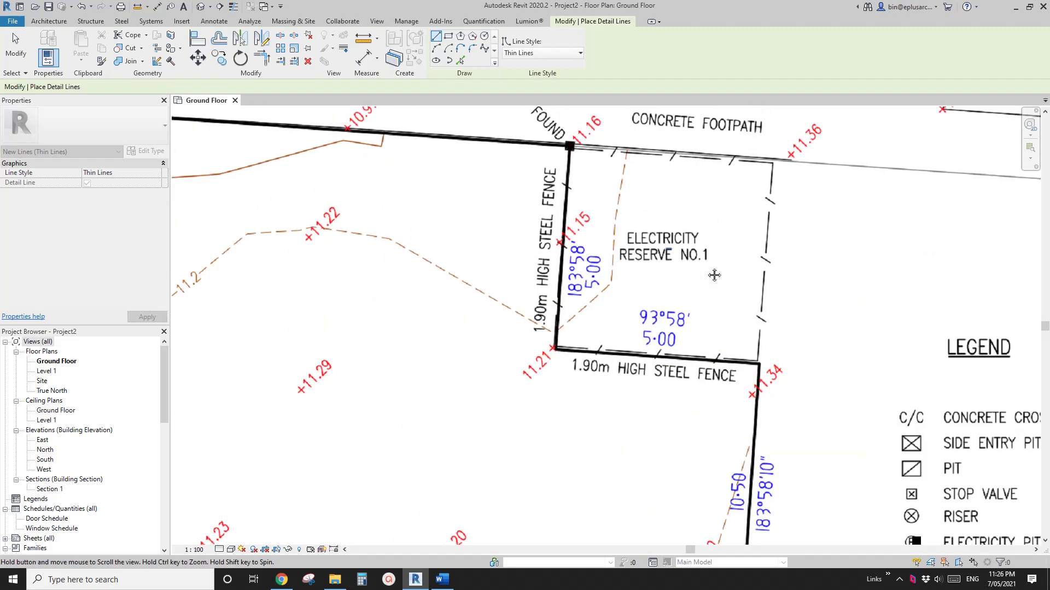
scroll(645, 316, "down", 1)
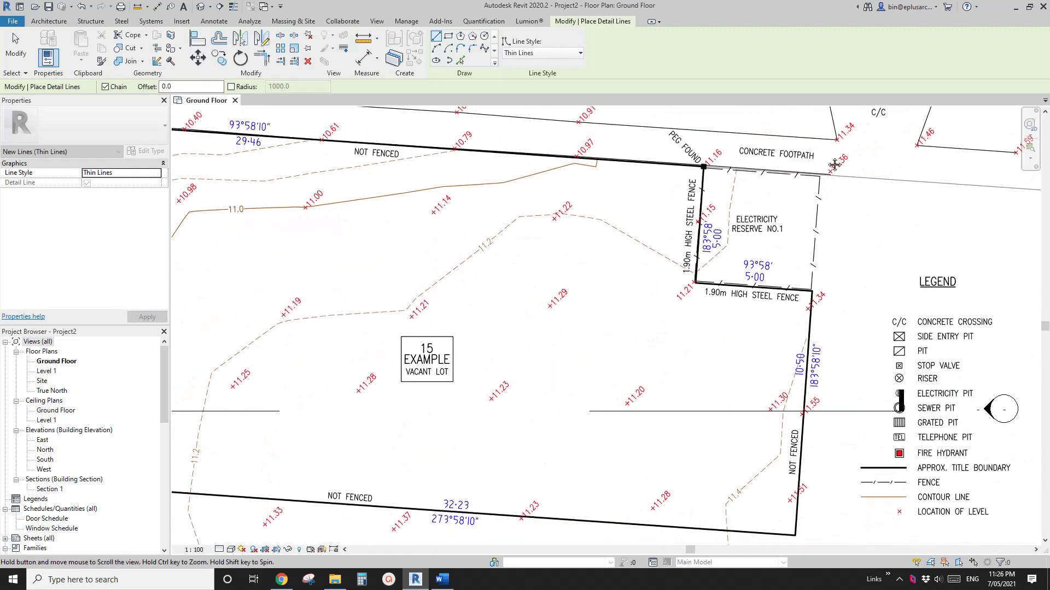
scroll(685, 281, "up", 6)
scroll(685, 280, "down", 4)
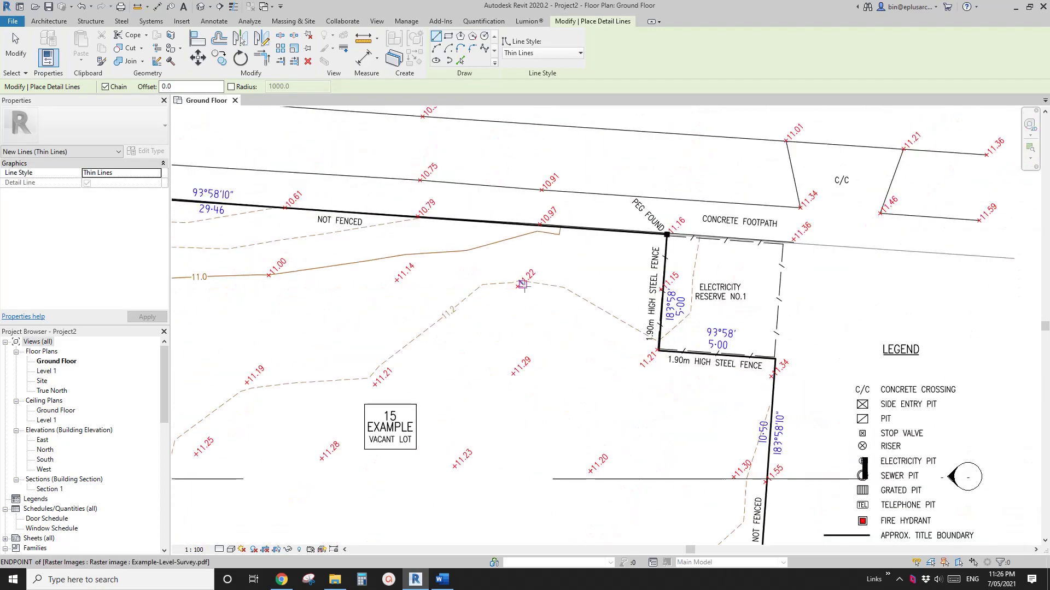
middle_click_drag(685, 281, 740, 177)
scroll(741, 176, "up", 2)
scroll(741, 177, "down", 2)
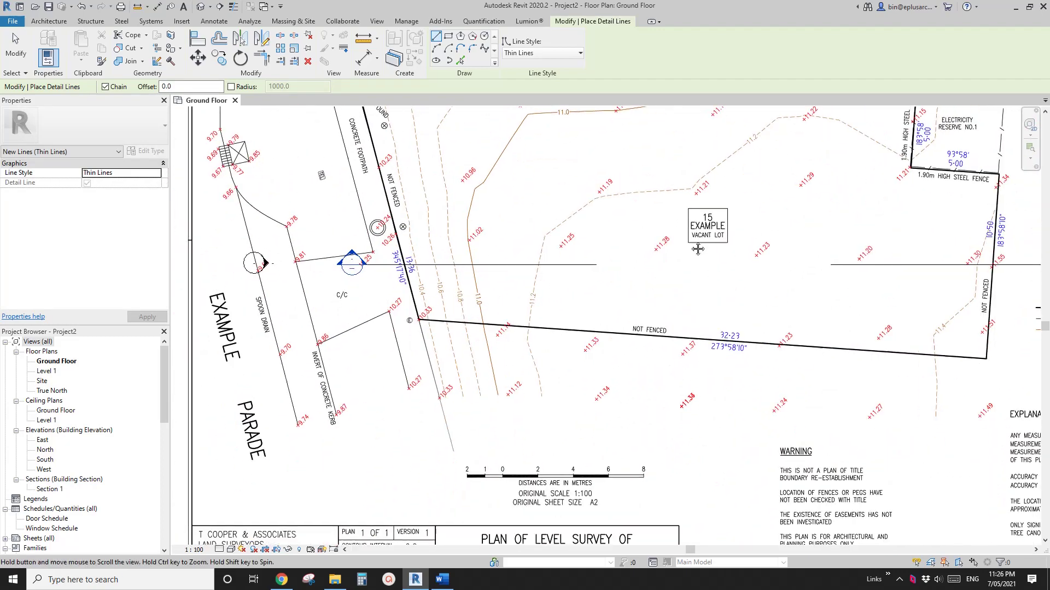
scroll(561, 458, "up", 1)
scroll(560, 459, "up", 1)
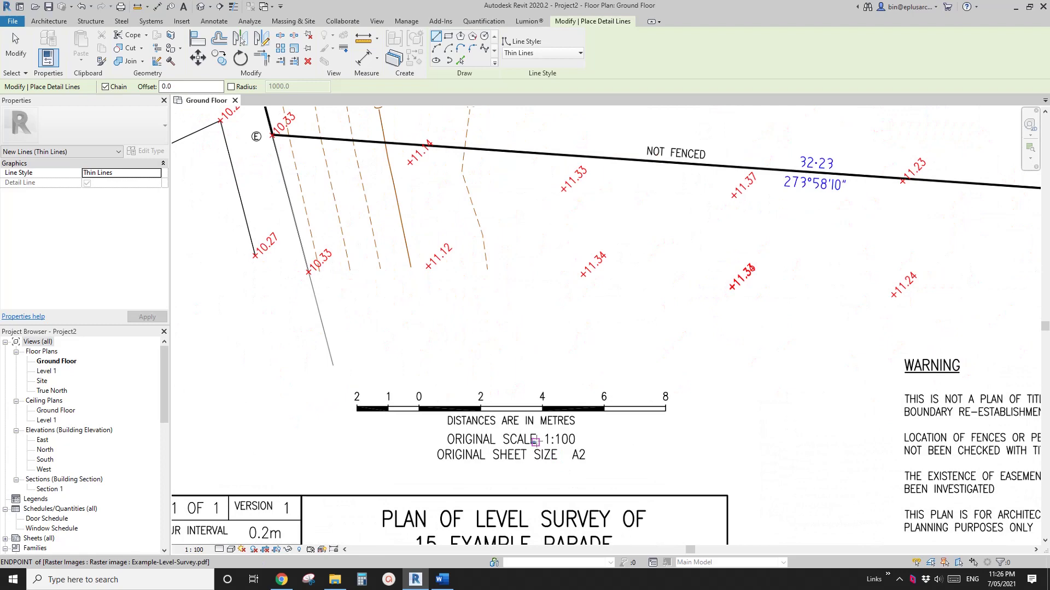
scroll(590, 426, "up", 3)
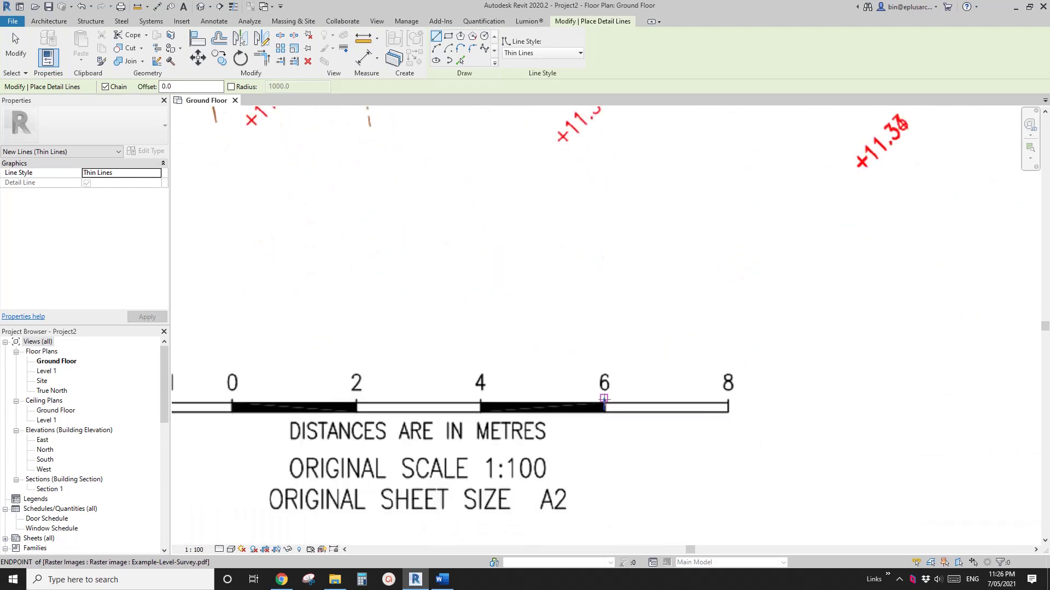
Step: Draw check lines along the scale bar, from 6 to 8 and from 1 to 0
left_click(604, 398)
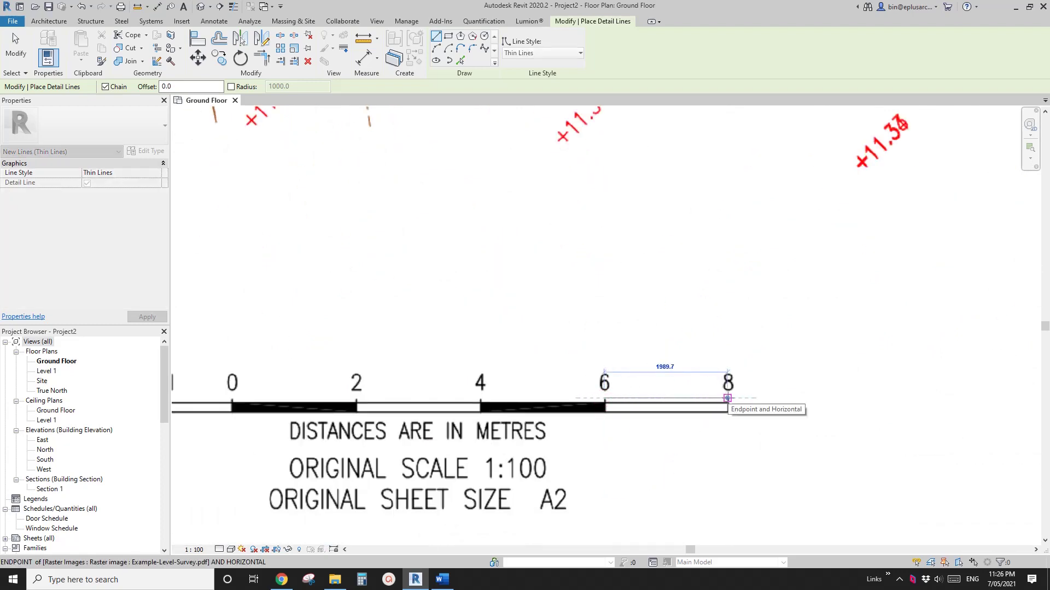
left_click(727, 398)
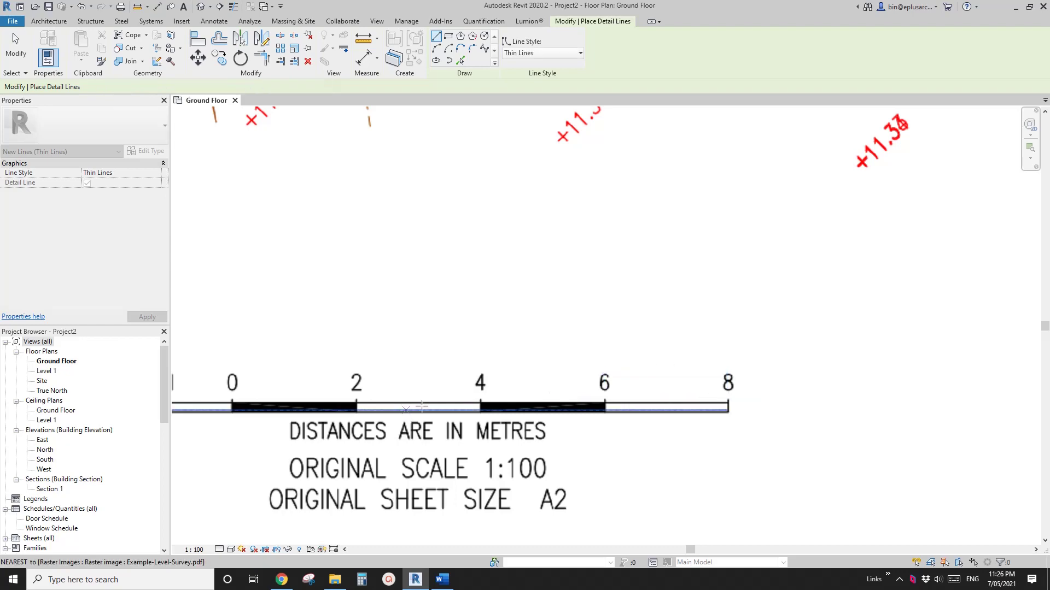
middle_click_drag(728, 398, 990, 362)
left_click(436, 363)
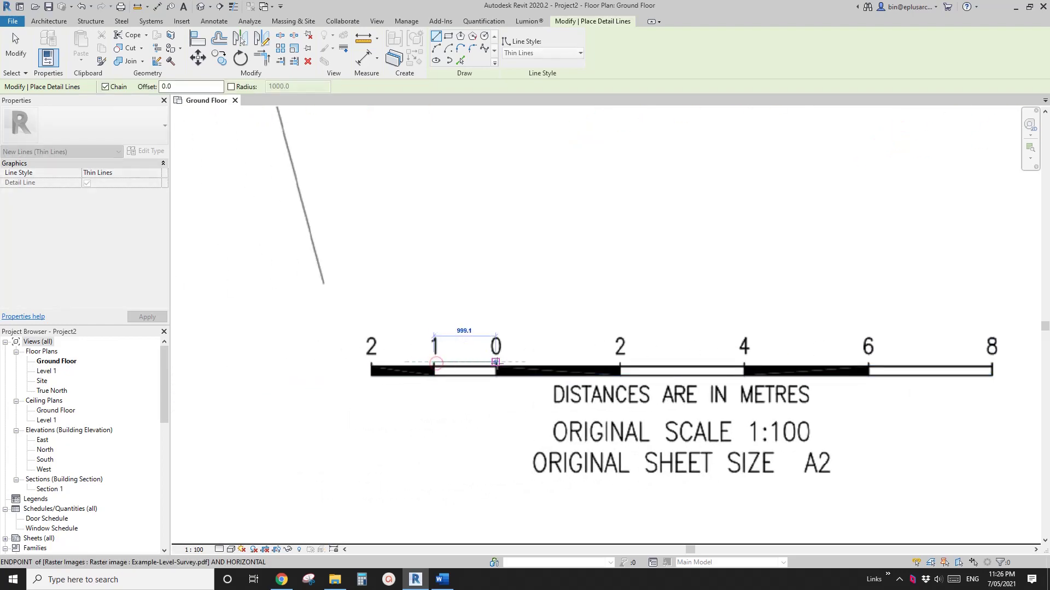
left_click(495, 362)
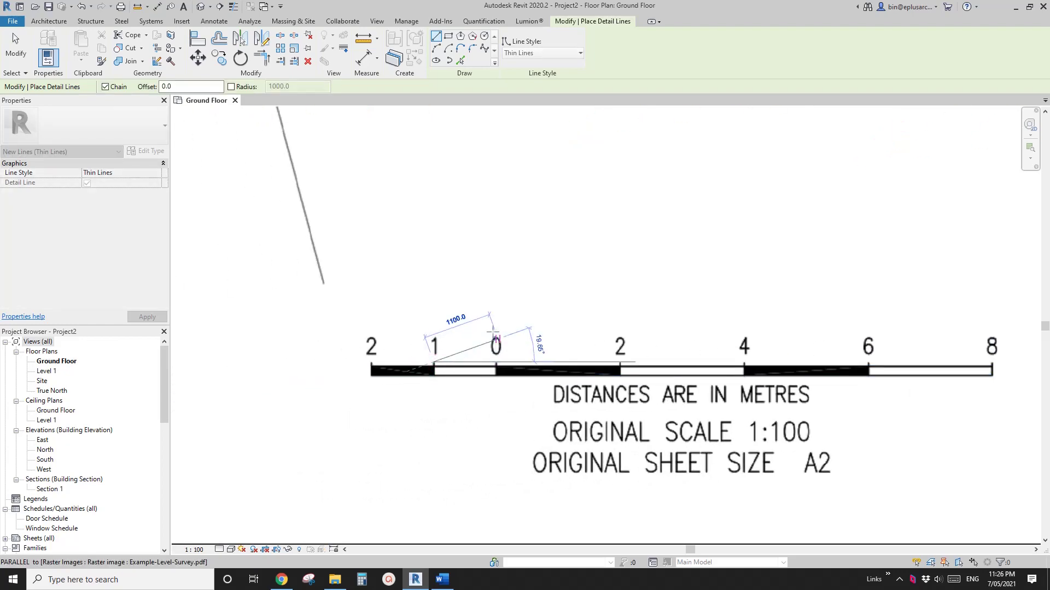
scroll(464, 339, "down", 5)
scroll(448, 328, "up", 2)
middle_click_drag(406, 268, 450, 410)
scroll(444, 408, "down", 1)
scroll(439, 304, "up", 1)
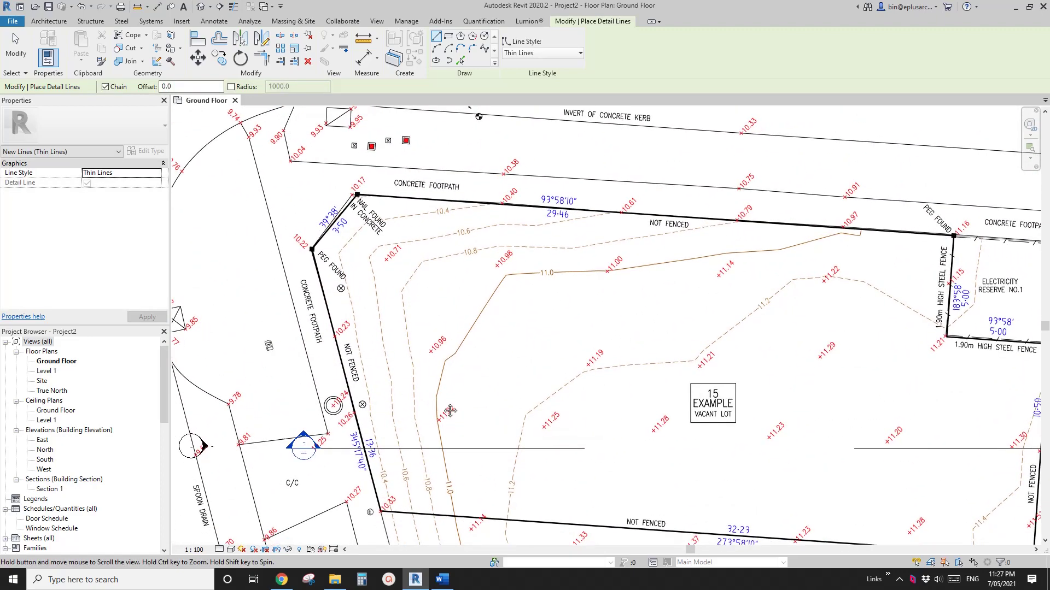
scroll(450, 410, "down", 1)
Step: Trace the lot's lower NOT FENCED boundary with a detail line between its two corners
middle_click_drag(601, 372, 622, 347)
scroll(640, 349, "up", 1)
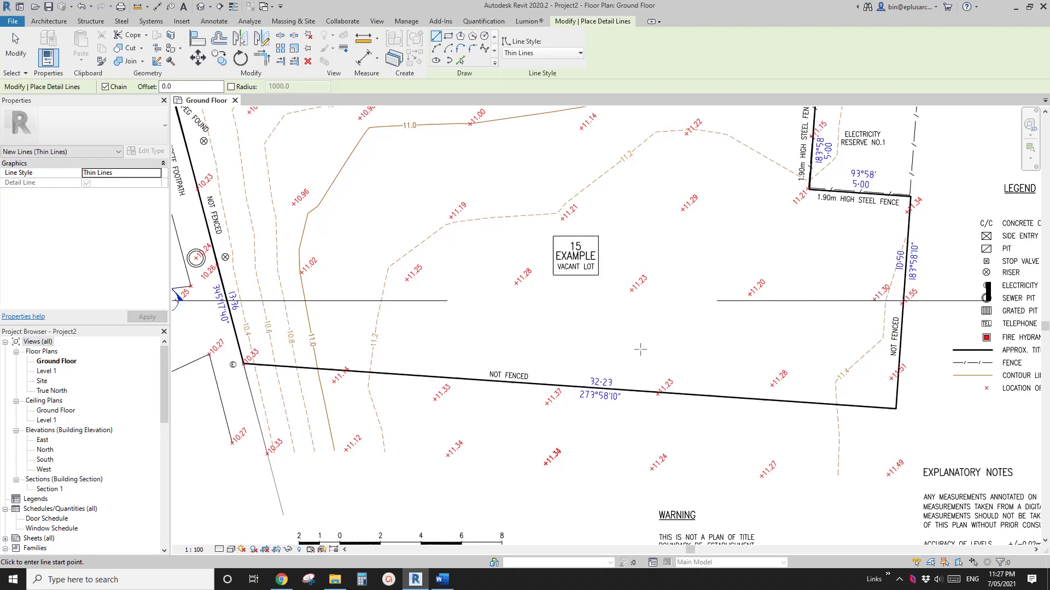
scroll(597, 385, "down", 1)
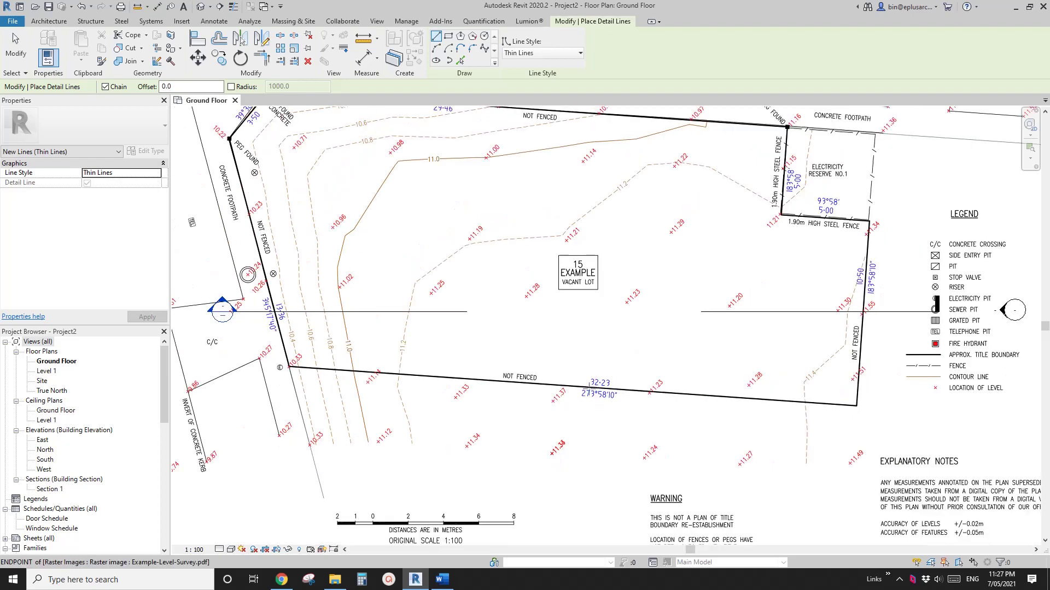
scroll(597, 385, "up", 3)
scroll(601, 383, "down", 2)
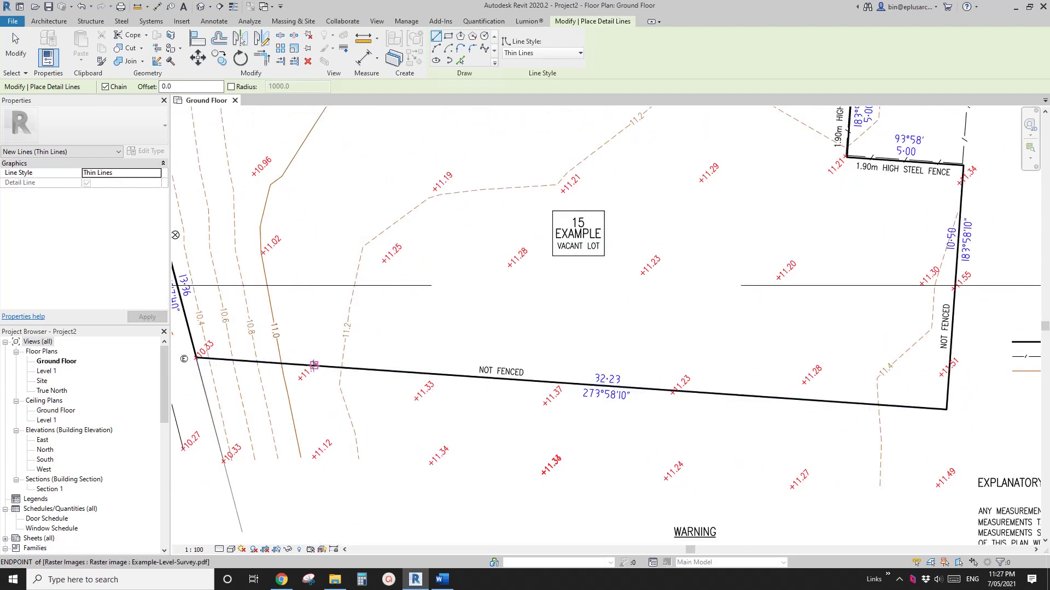
left_click(209, 360)
scroll(946, 409, "up", 2)
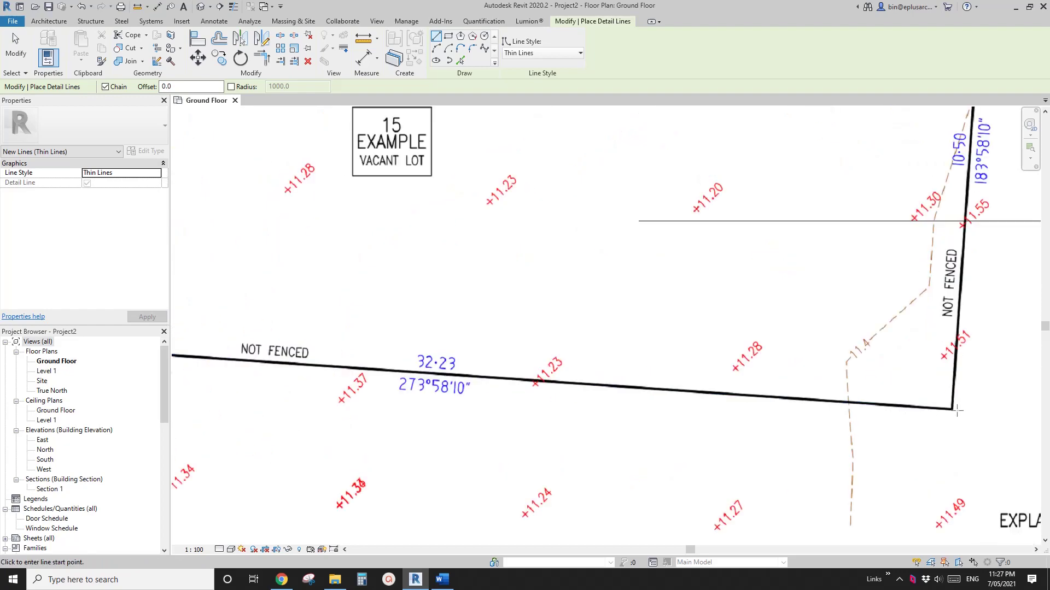
left_click(950, 409)
middle_click_drag(293, 327, 706, 361)
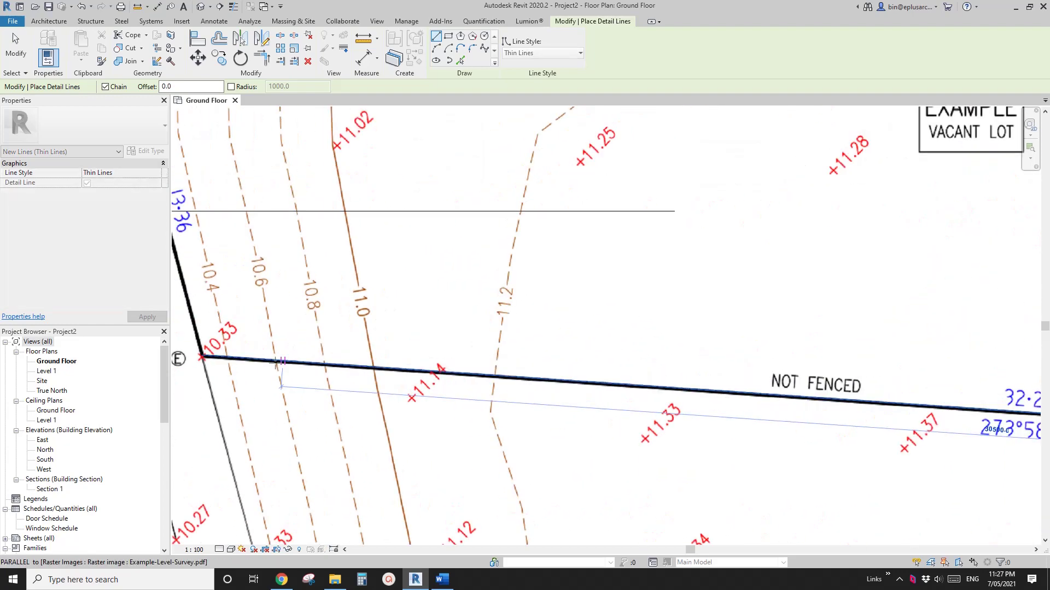
scroll(277, 363, "up", 5)
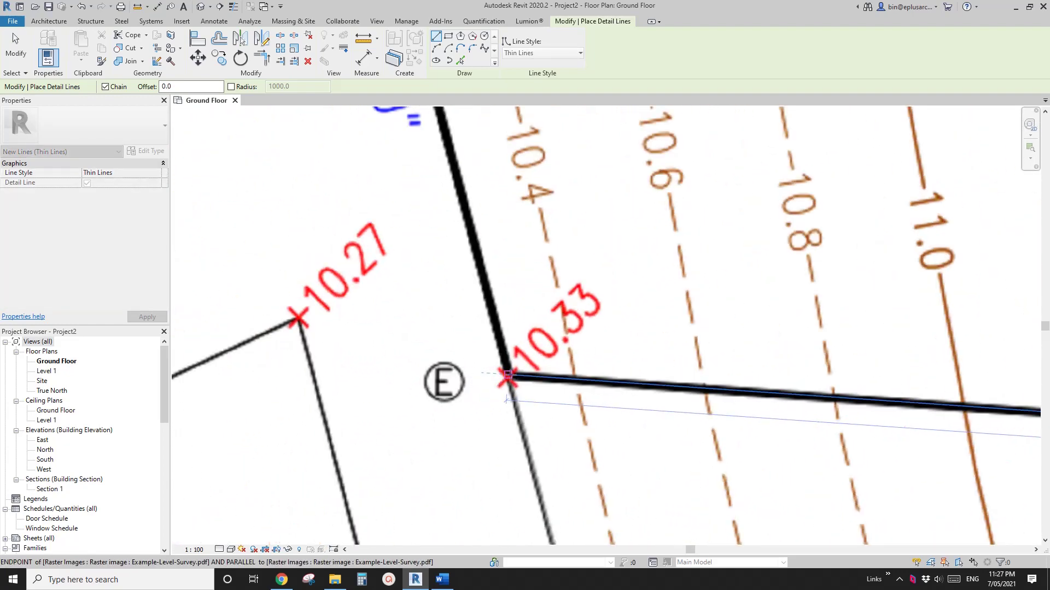
key("Escape")
scroll(579, 377, "down", 4)
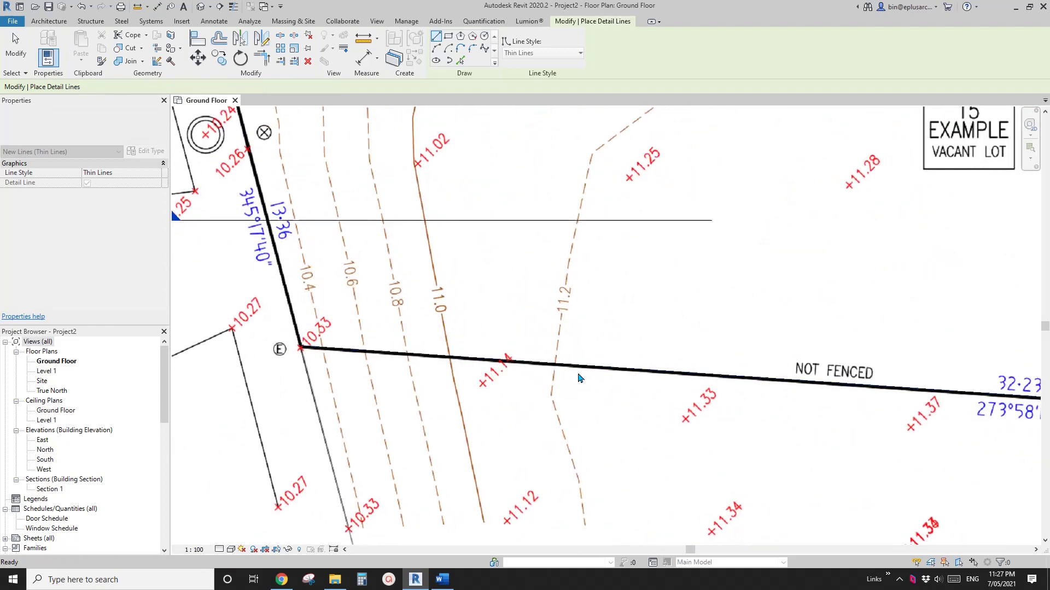
key("Escape")
Step: Select the boundary line to confirm its 32229.5 length in Properties
left_click(669, 372)
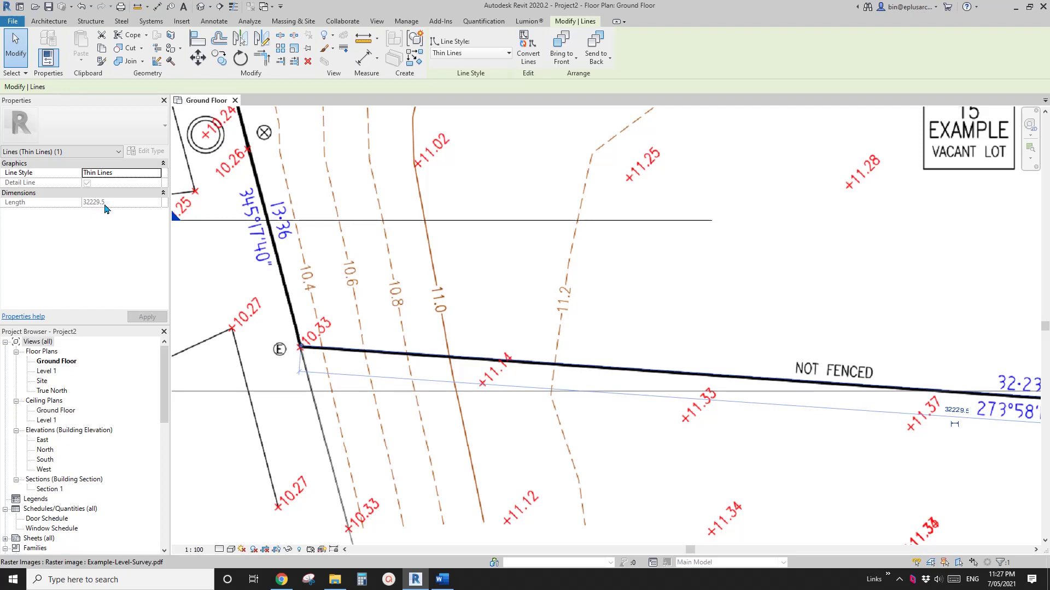
scroll(581, 312, "down", 5)
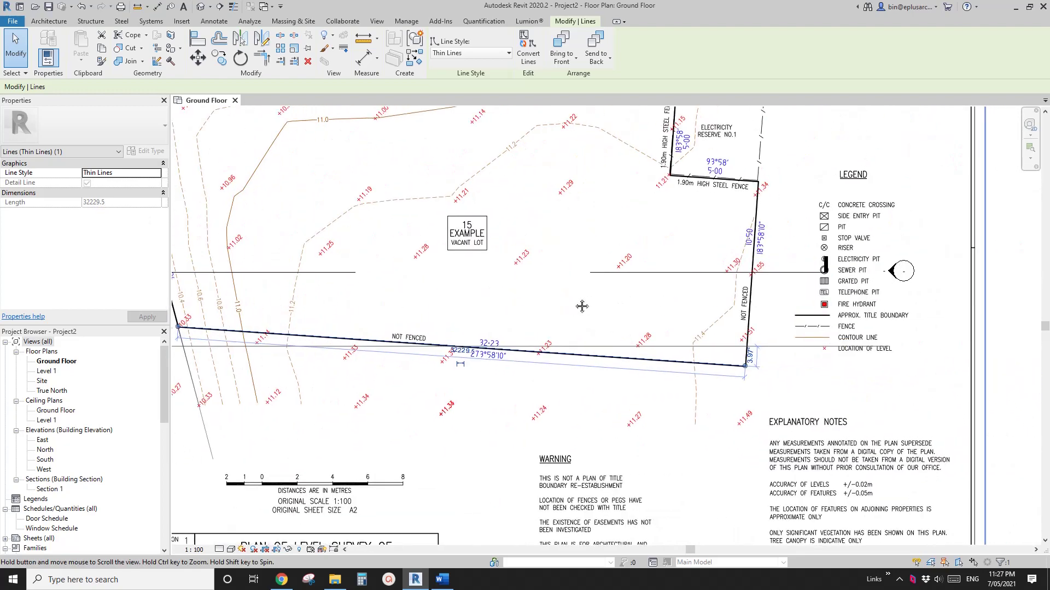
key("Escape")
scroll(606, 290, "down", 3)
Step: Drag the survey image to a new position relative to the elevation markers
scroll(710, 293, "up", 2)
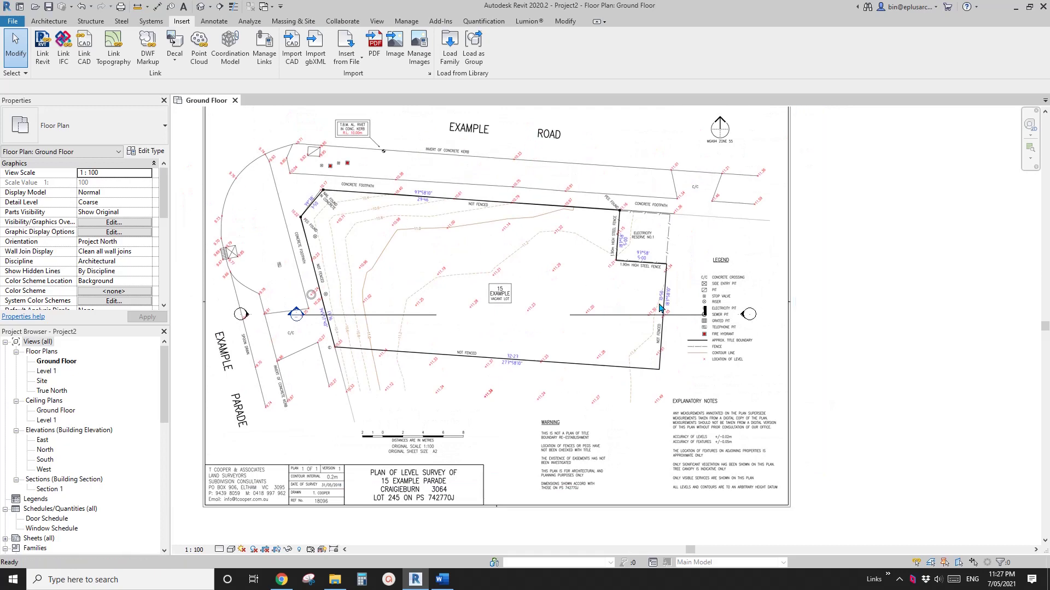
left_click(710, 293)
middle_click_drag(499, 292, 509, 318)
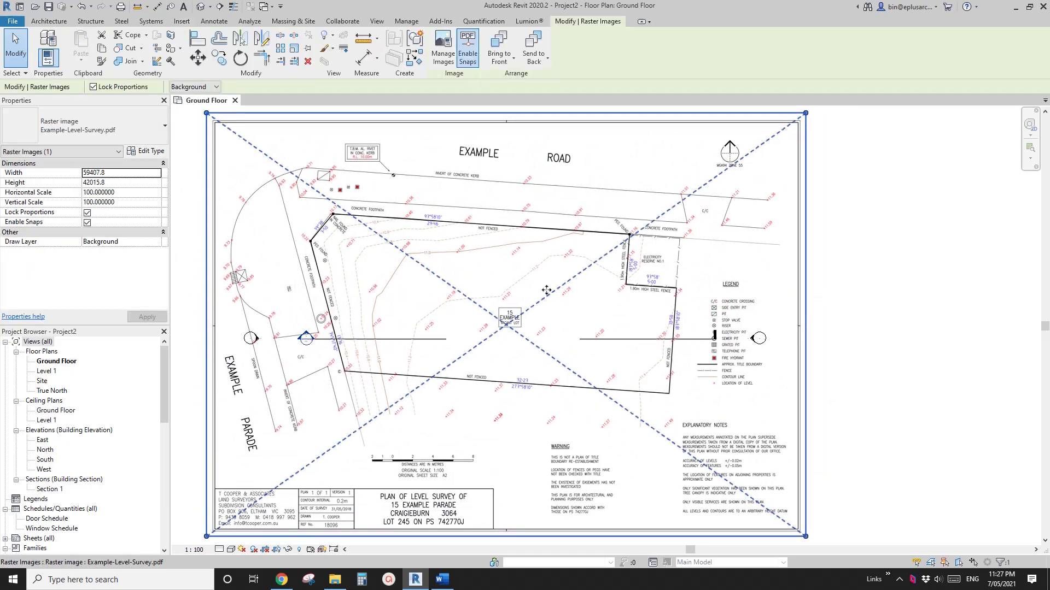
middle_click_drag(591, 321, 592, 332)
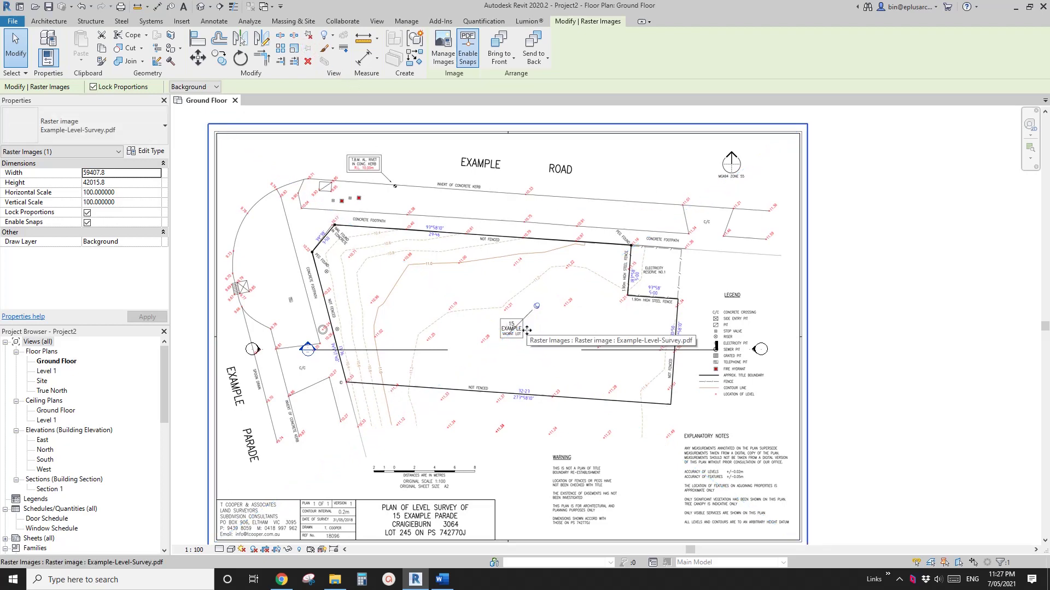
left_click(939, 251)
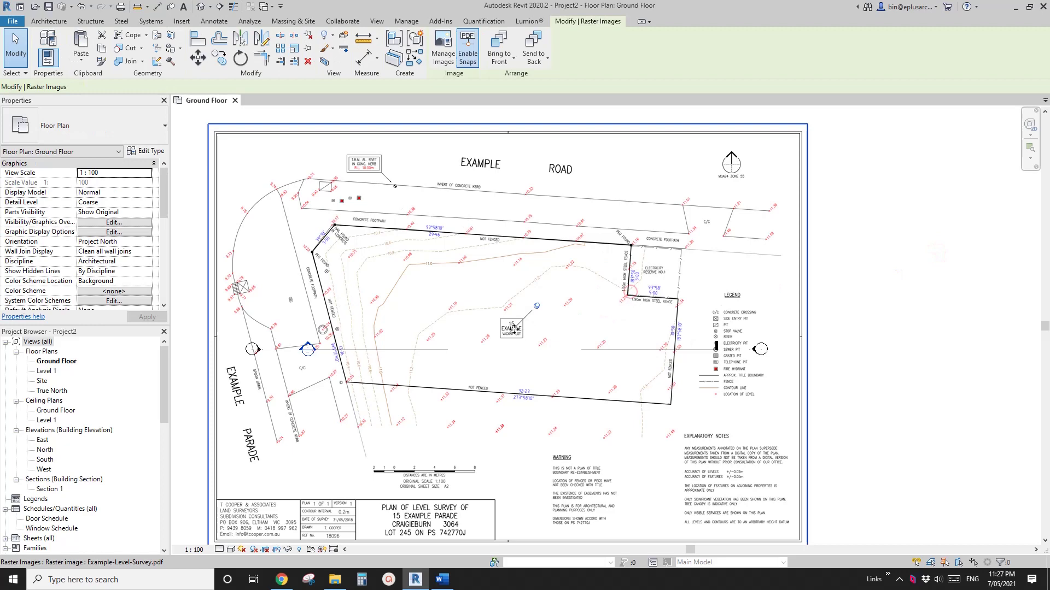
left_click(428, 301)
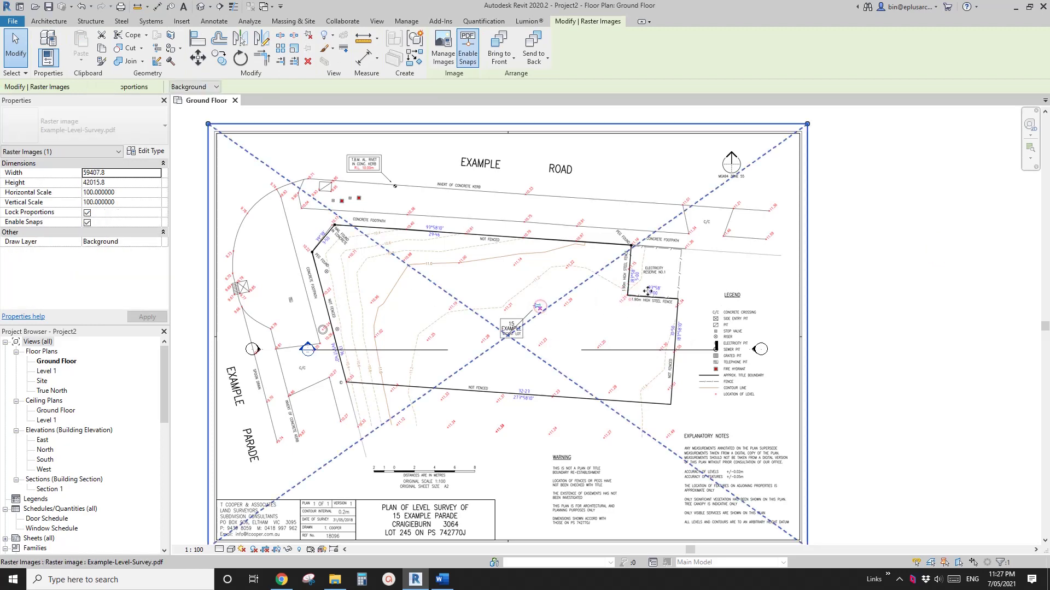
left_click_drag(630, 301, 567, 296)
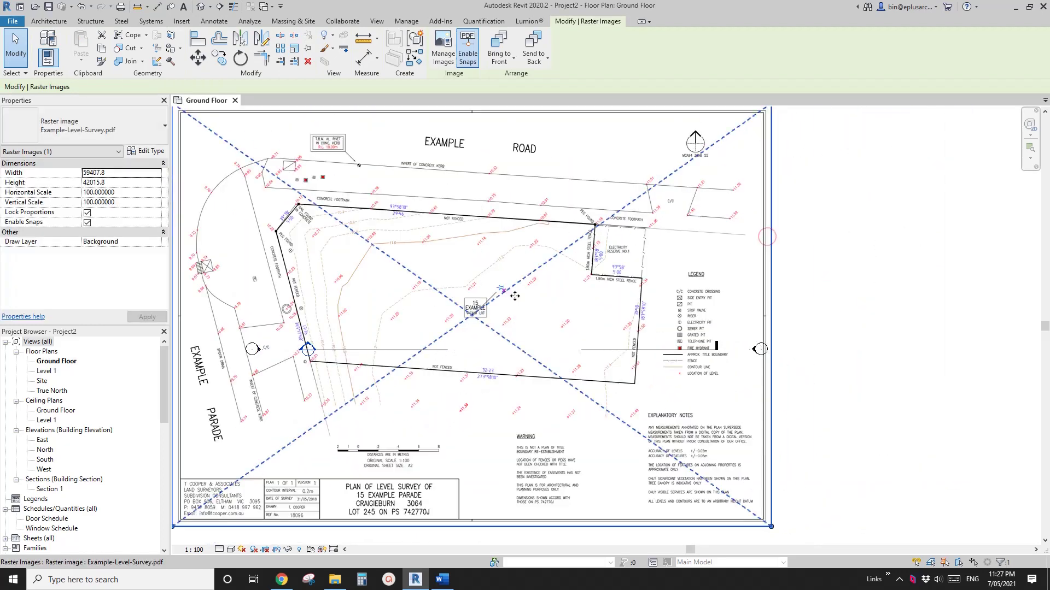
left_click_drag(487, 263, 771, 194)
left_click_drag(798, 269, 687, 278)
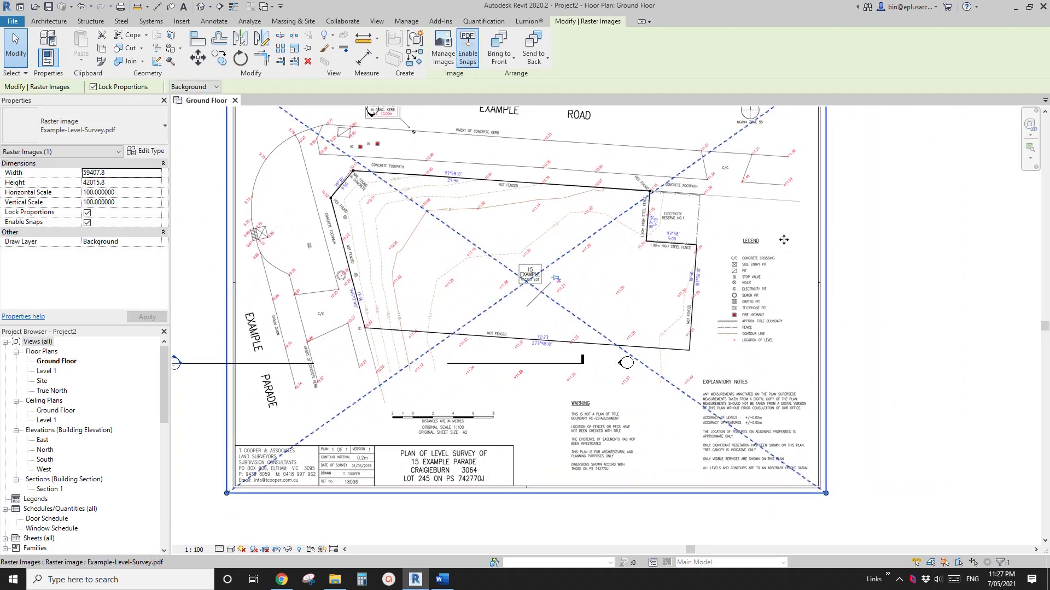
scroll(749, 263, "down", 5)
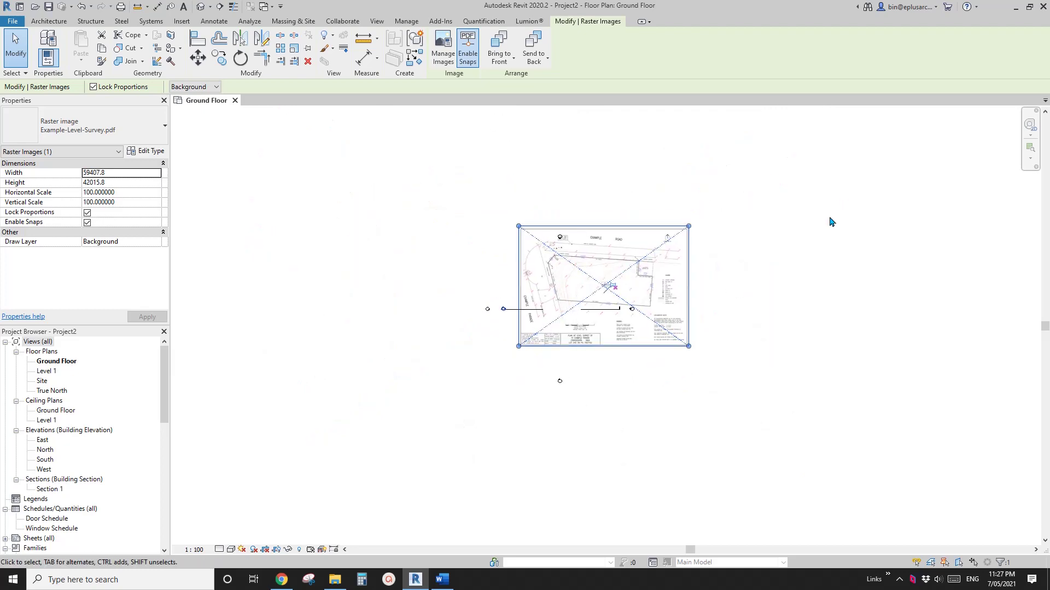
scroll(652, 316, "up", 3)
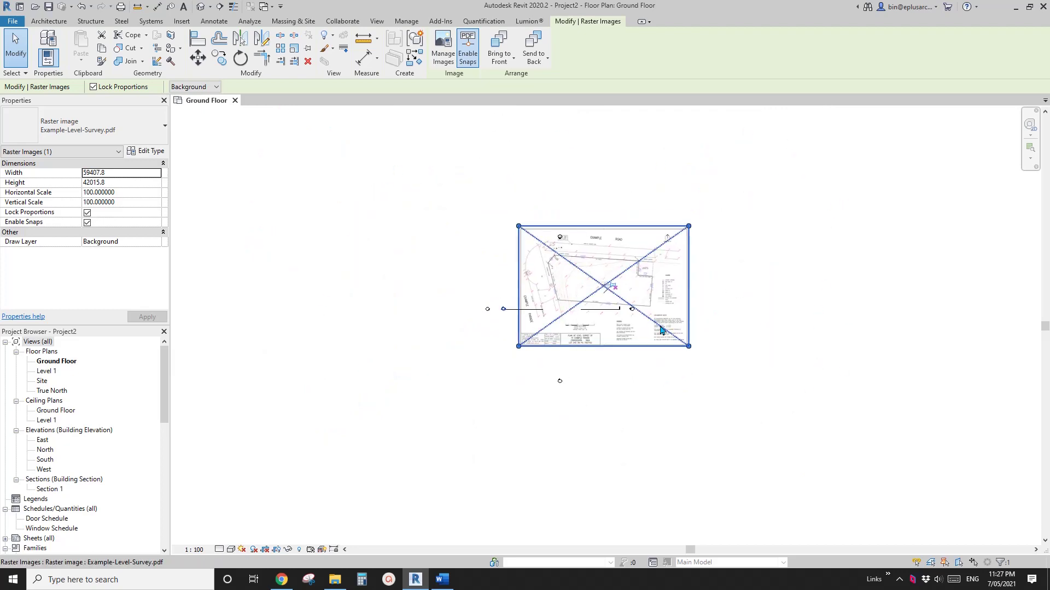
mouse_move(649, 267)
left_mouse_down()
mouse_move(615, 271)
mouse_move(651, 256)
left_mouse_up()
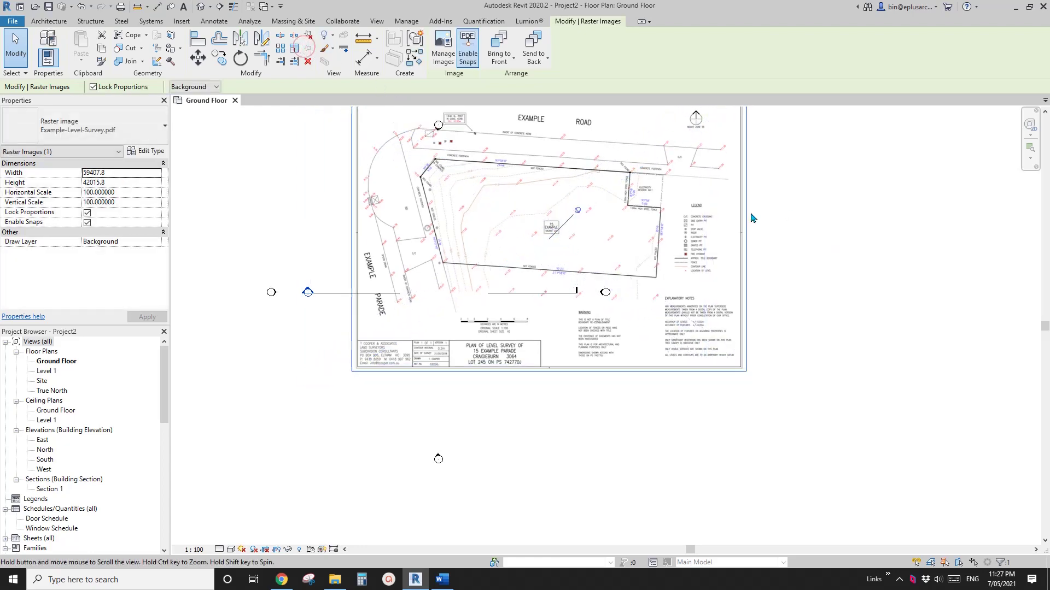
Step: Pan and zoom across the plan to check the road title and north arrow
left_click(749, 217)
middle_click_drag(750, 218, 684, 364)
scroll(557, 346, "up", 1)
left_click(558, 346)
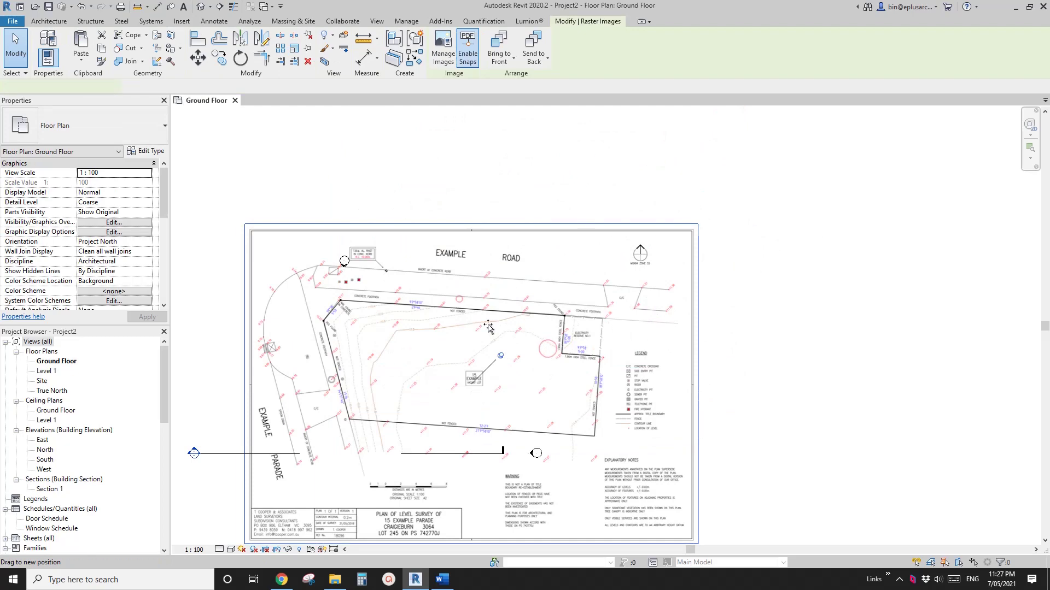
key("Escape")
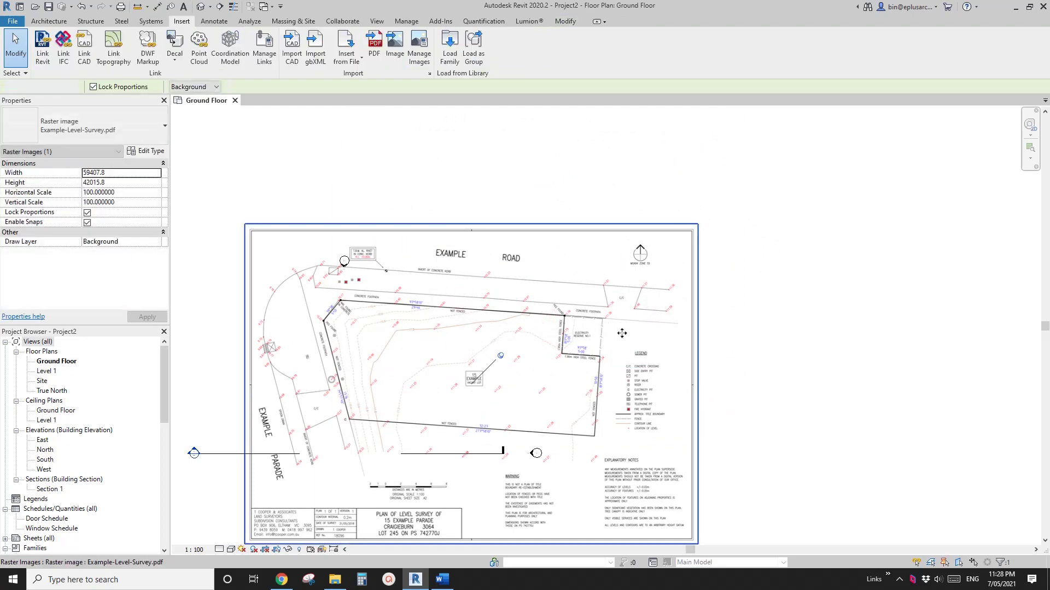
scroll(623, 328, "up", 4)
middle_click_drag(637, 324, 654, 272)
scroll(664, 272, "down", 2)
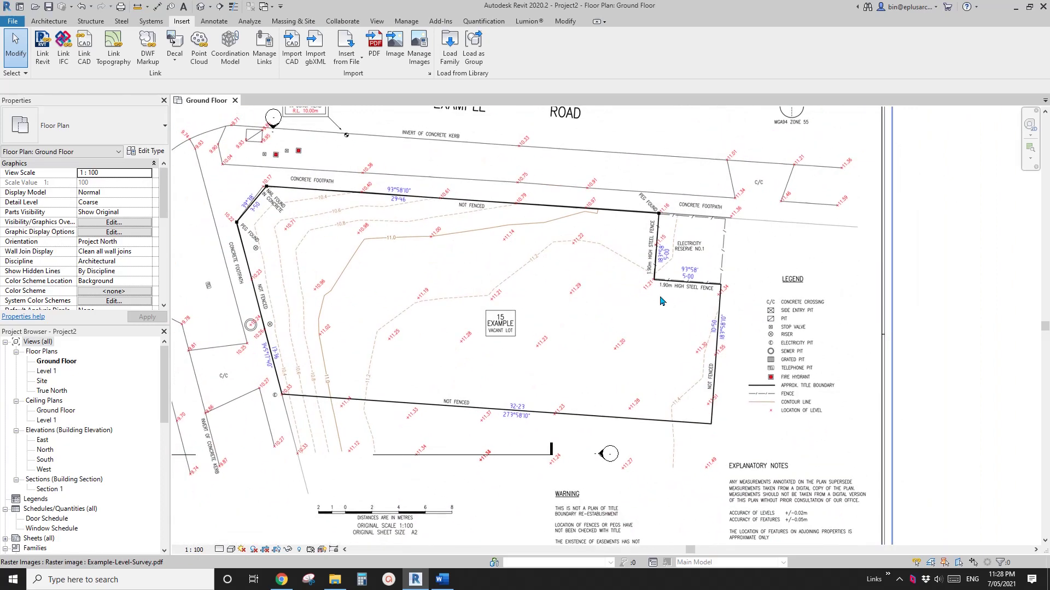
scroll(613, 343, "down", 1)
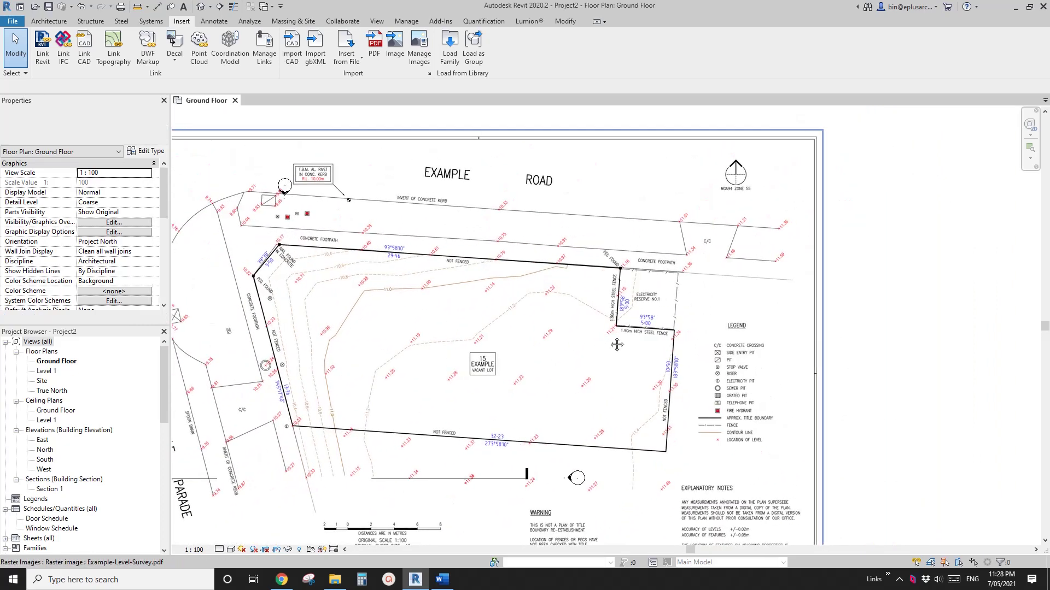
middle_click_drag(614, 342, 662, 322)
scroll(621, 341, "down", 1)
scroll(678, 314, "up", 1)
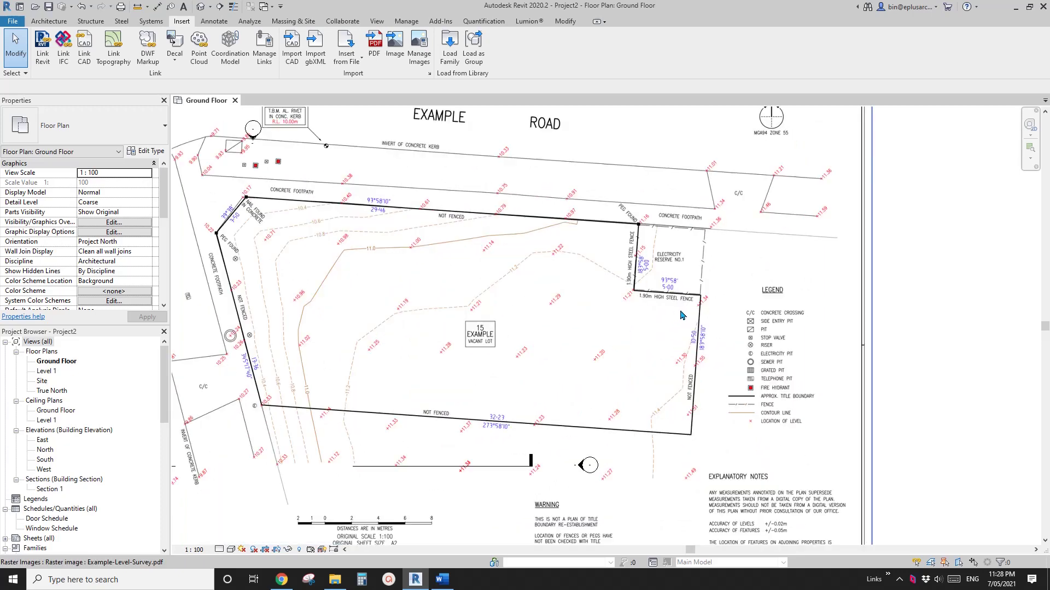
Step: Reselect the survey image and zoom in and out to check its placement
left_click(685, 310)
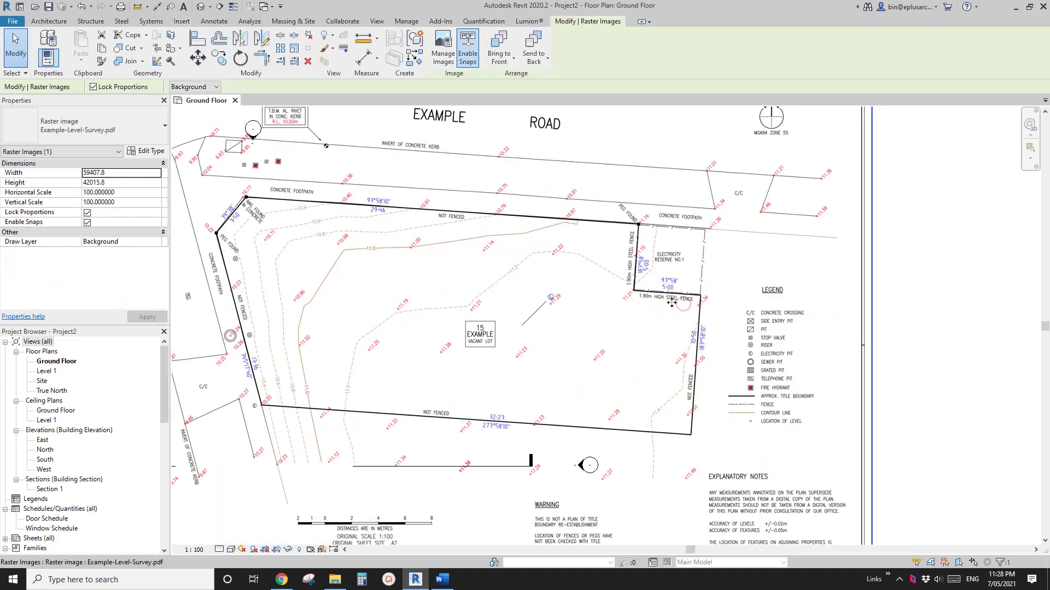
scroll(663, 313, "down", 1)
middle_click_drag(663, 314, 662, 314)
scroll(679, 316, "up", 1)
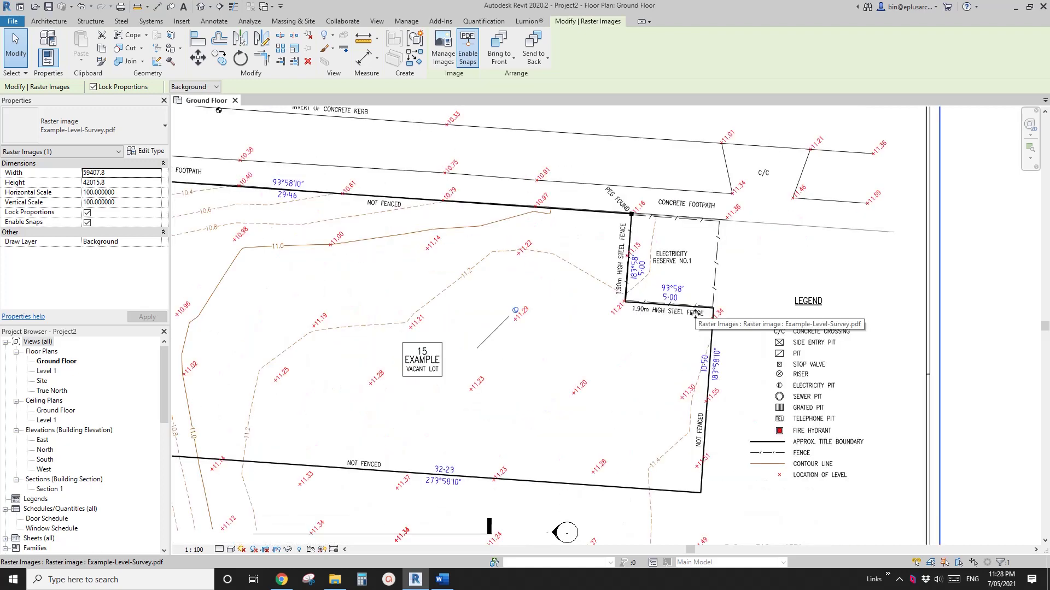
key("Escape")
scroll(650, 328, "up", 2)
scroll(647, 329, "down", 3)
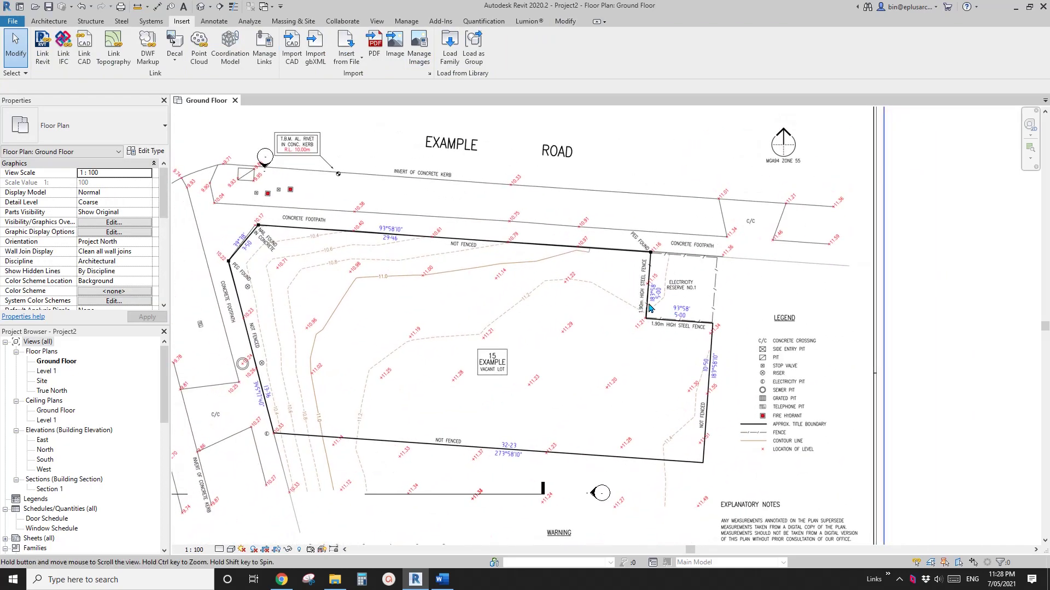
scroll(645, 305, "up", 4)
left_click(642, 311)
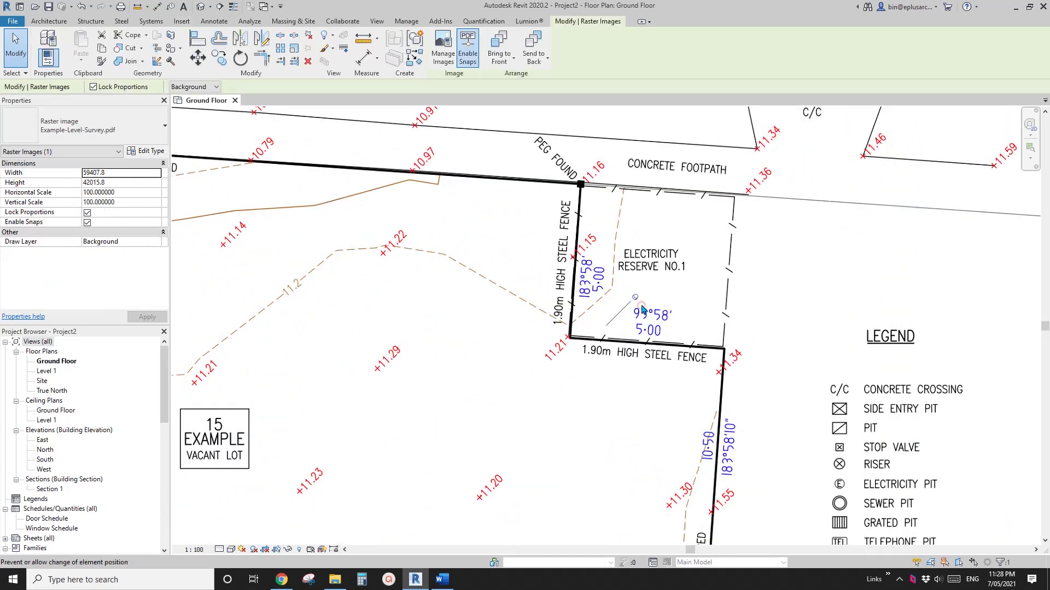
scroll(635, 297, "down", 2)
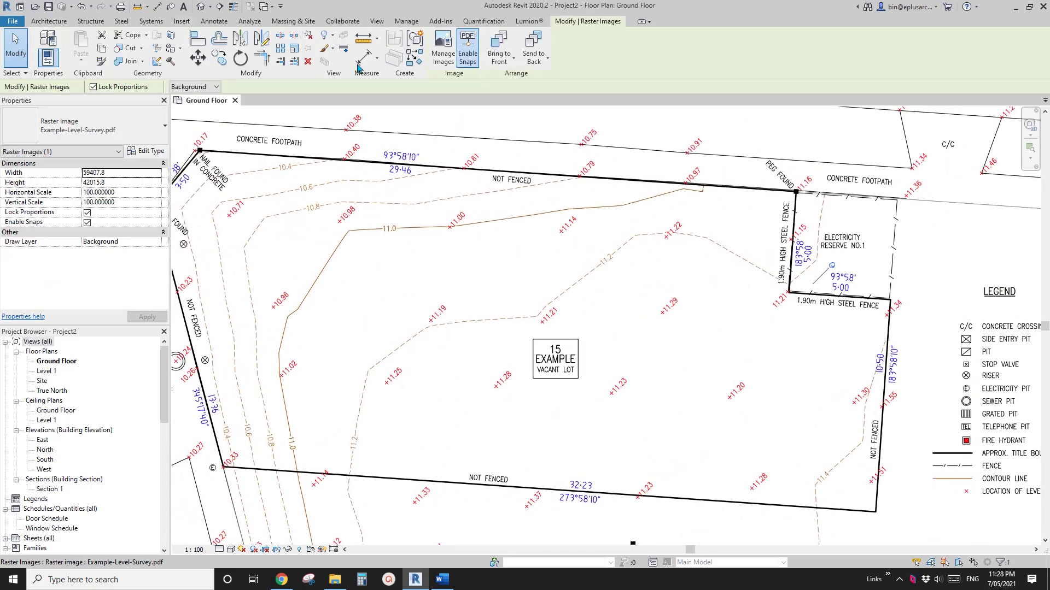
Step: Start a Property Line from Massing & Site, then cancel it
left_click(286, 22)
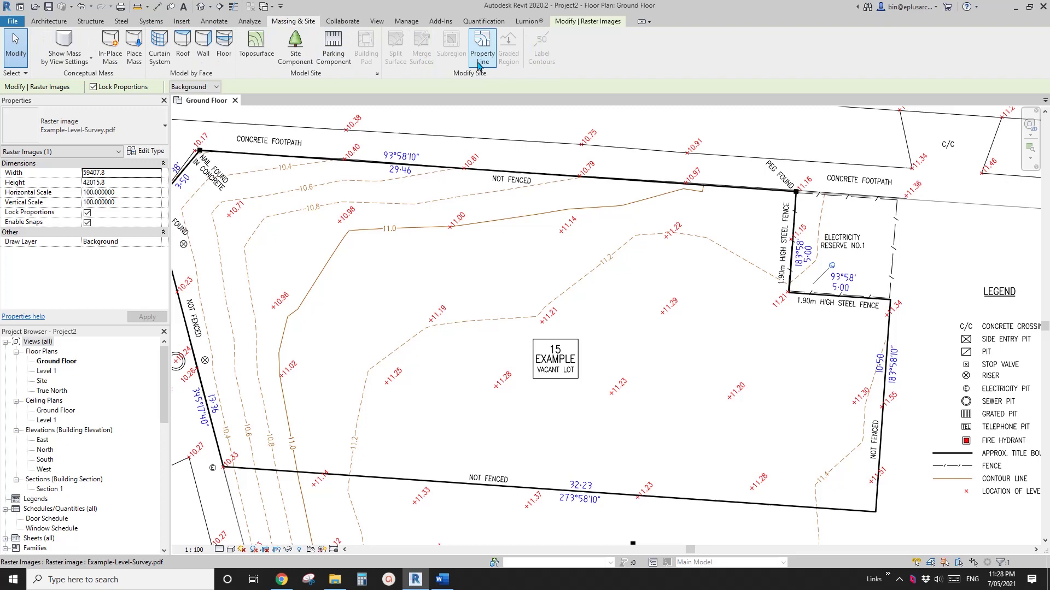
scroll(462, 172, "down", 2)
middle_click_drag(462, 171, 478, 210)
left_click(480, 48)
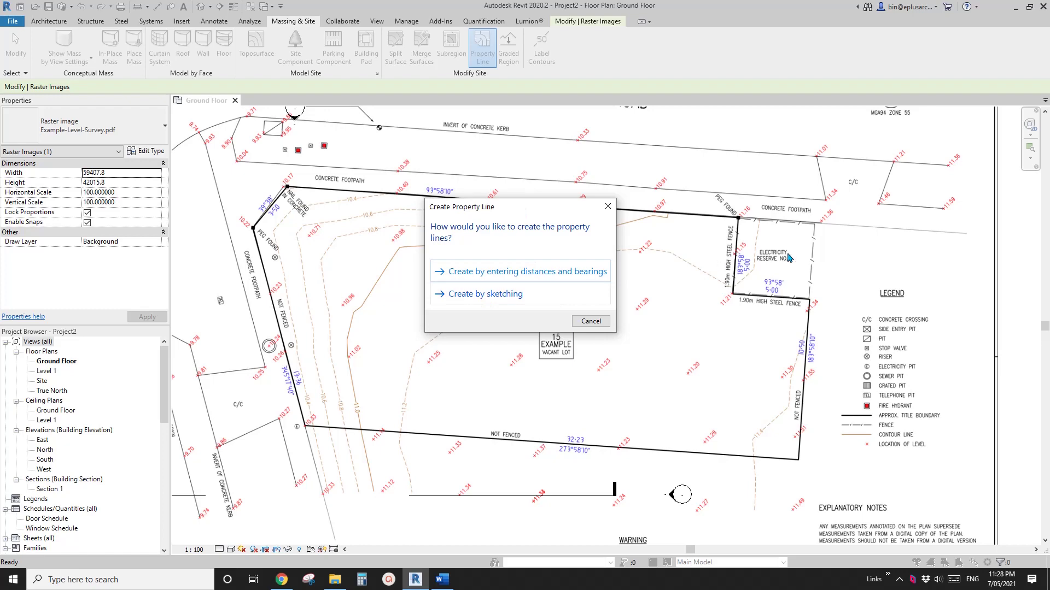
key("Escape")
key("Escape")
Step: Nudge the survey image slightly left and down, then reselect it
scroll(724, 264, "down", 3)
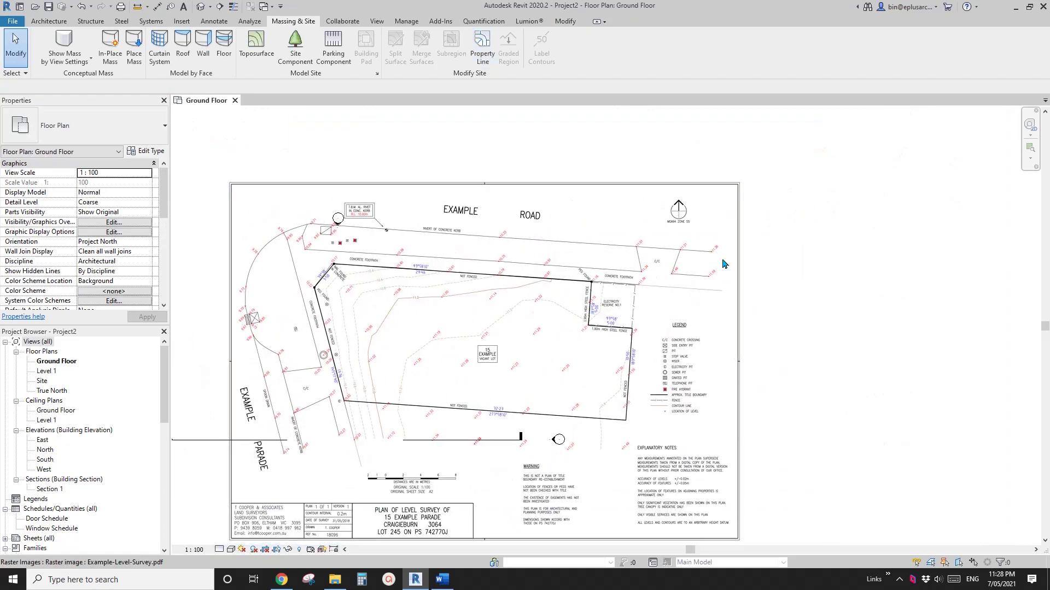
scroll(829, 211, "up", 3)
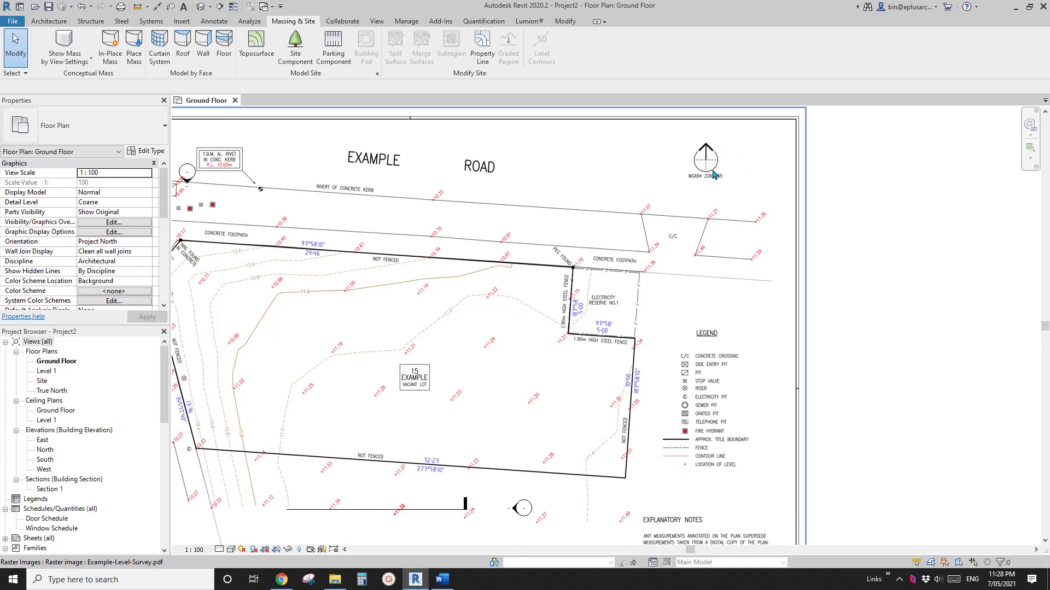
scroll(711, 175, "up", 3)
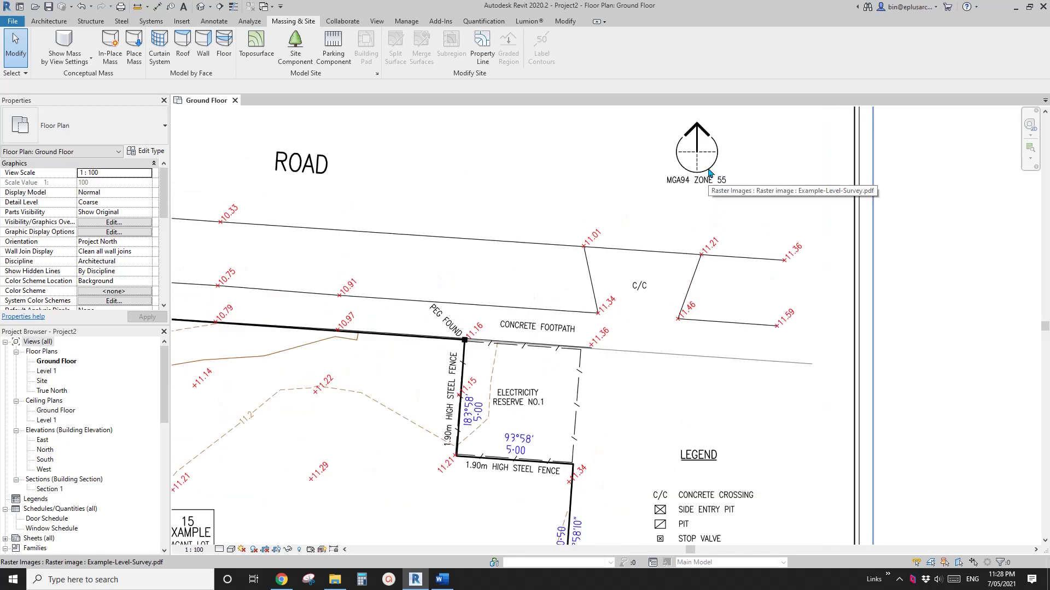
scroll(704, 180, "down", 4)
scroll(703, 181, "down", 3)
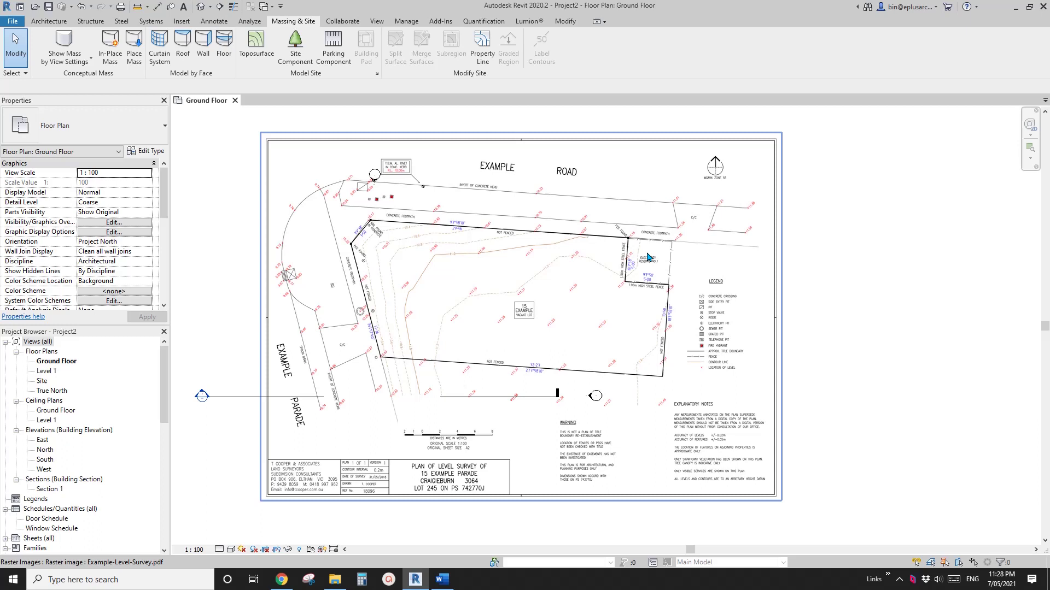
left_click(641, 250)
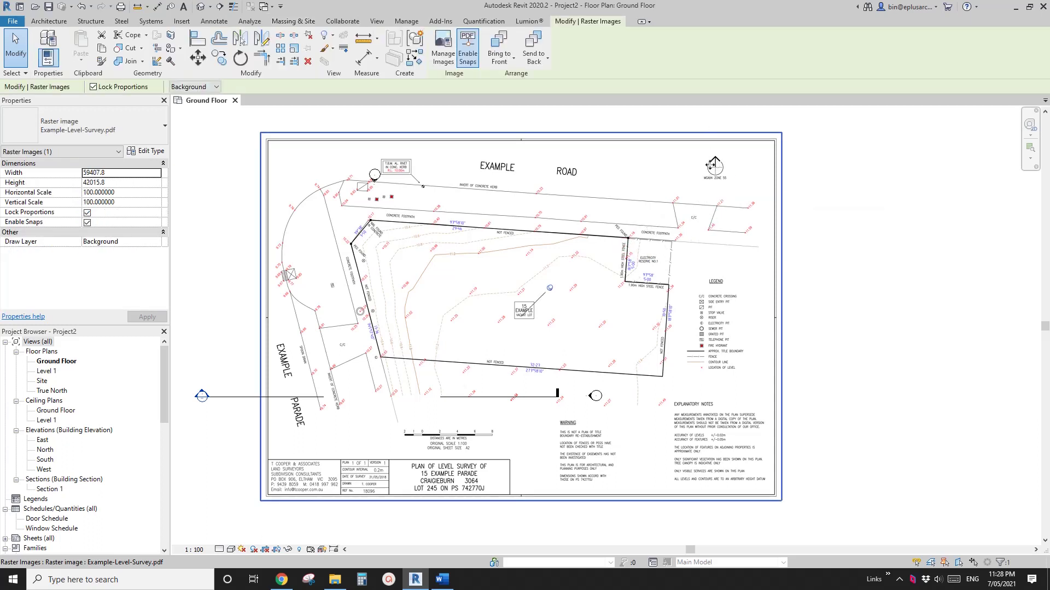
left_click_drag(718, 137, 697, 144)
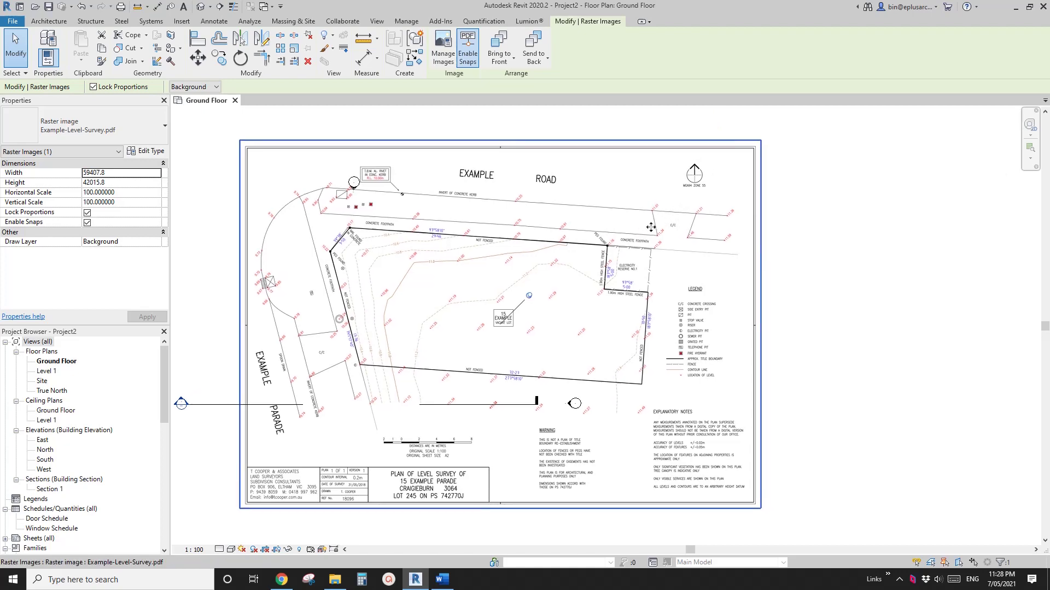
left_click(770, 229)
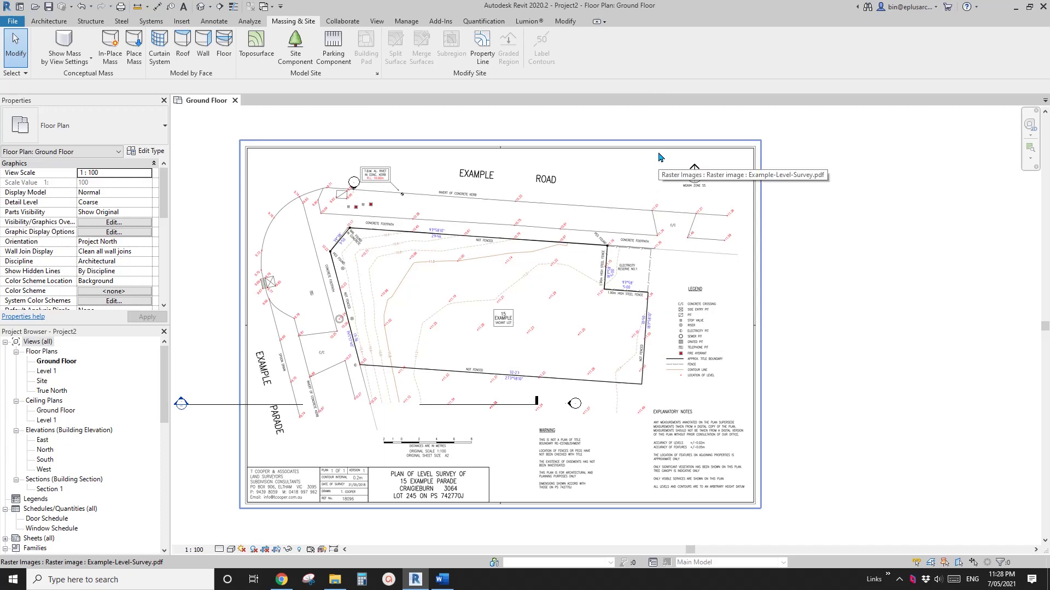
scroll(659, 157, "up", 2)
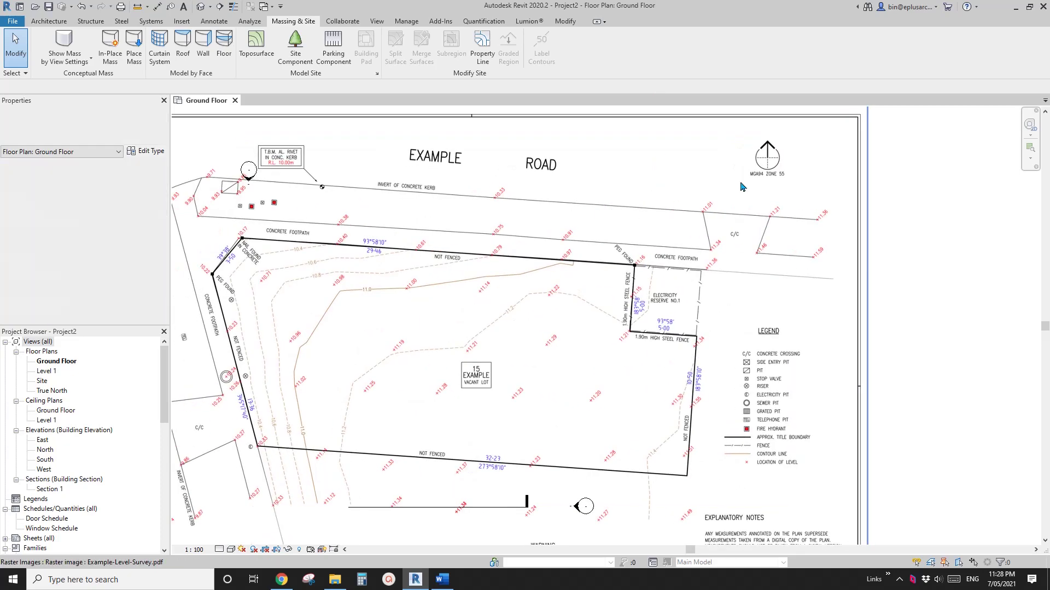
middle_click_drag(622, 196, 620, 219)
left_click(578, 181)
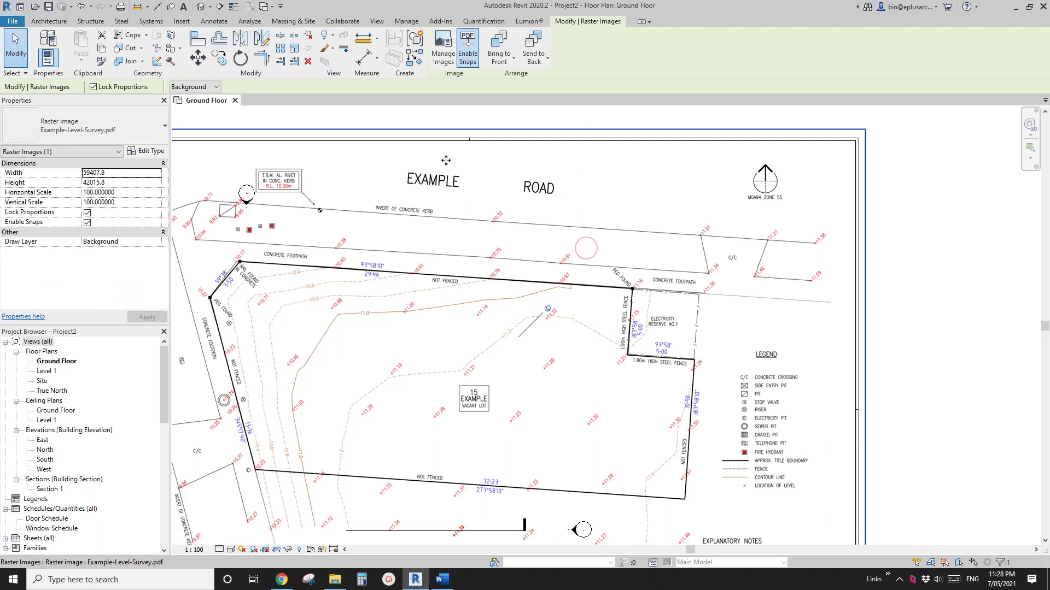
Step: Start a sketched property line from Massing & Site using Pick Lines
left_click(296, 22)
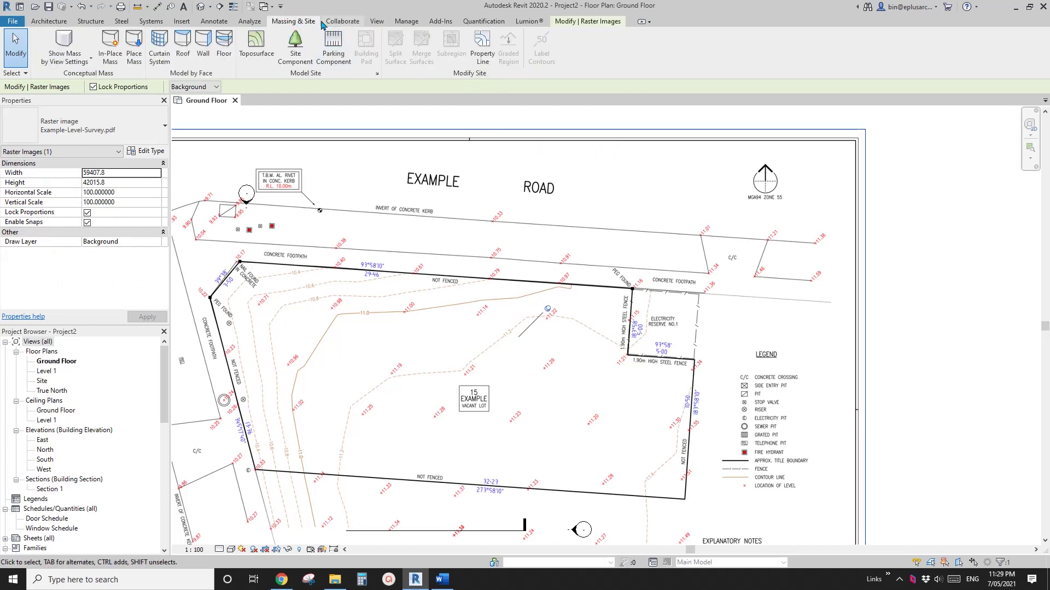
left_click(482, 47)
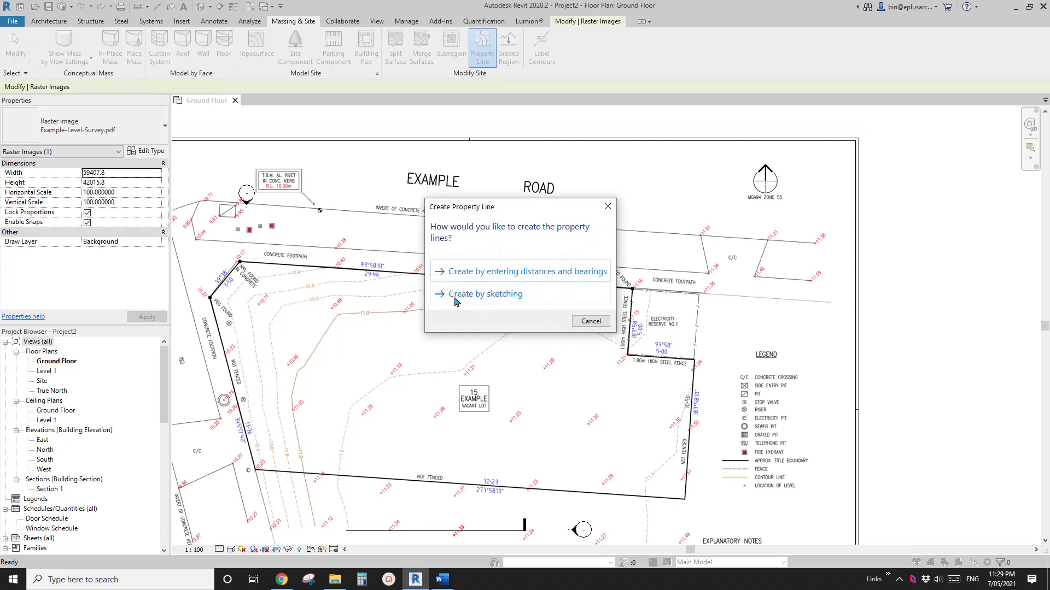
left_click(514, 295)
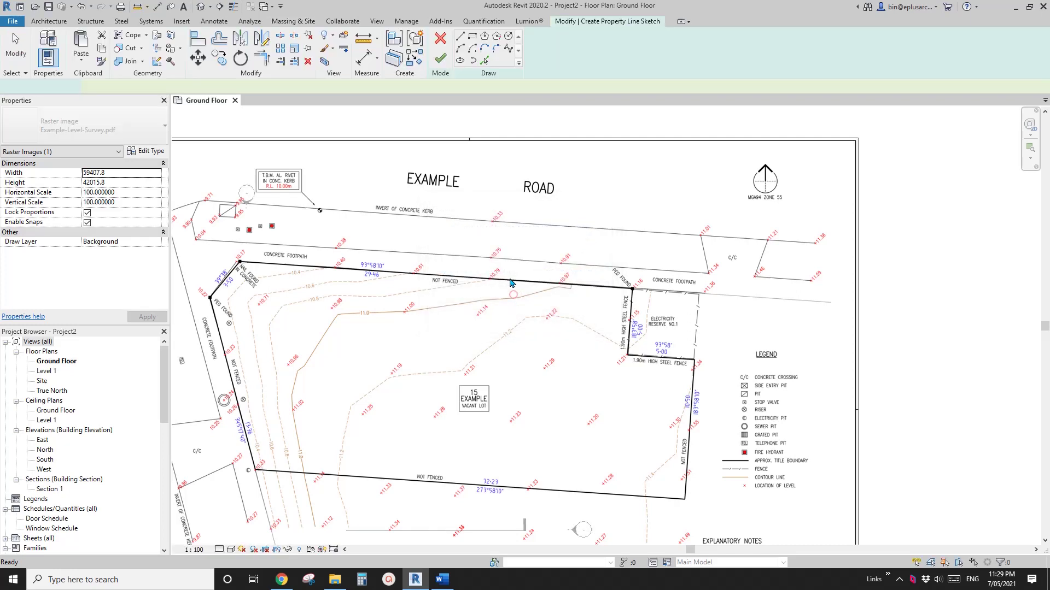
left_click(484, 61)
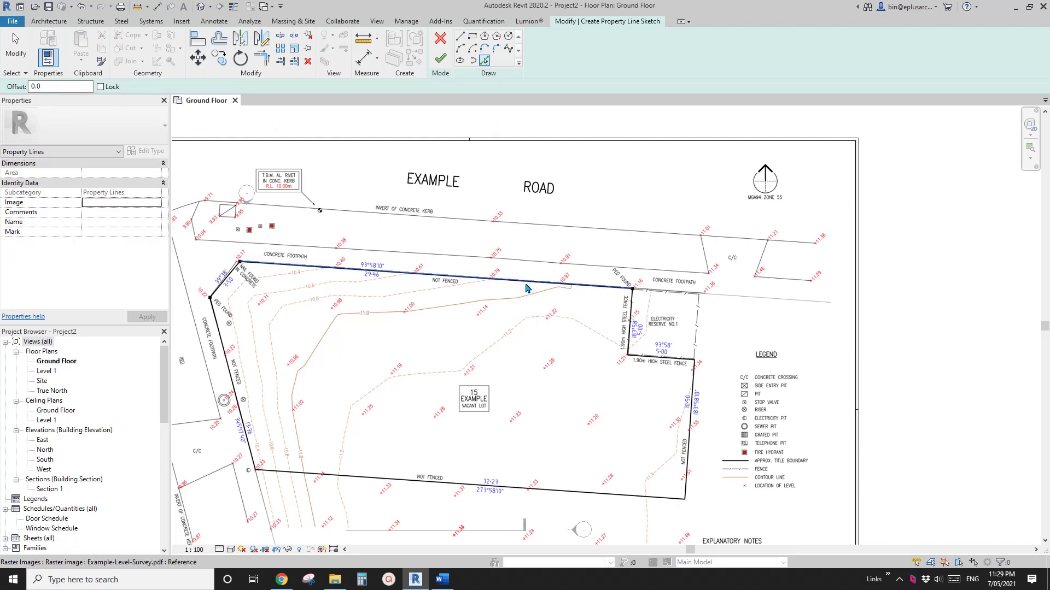
Step: Trace the electricity reserve's left and bottom fences as property-line sketch lines
scroll(568, 288, "up", 2)
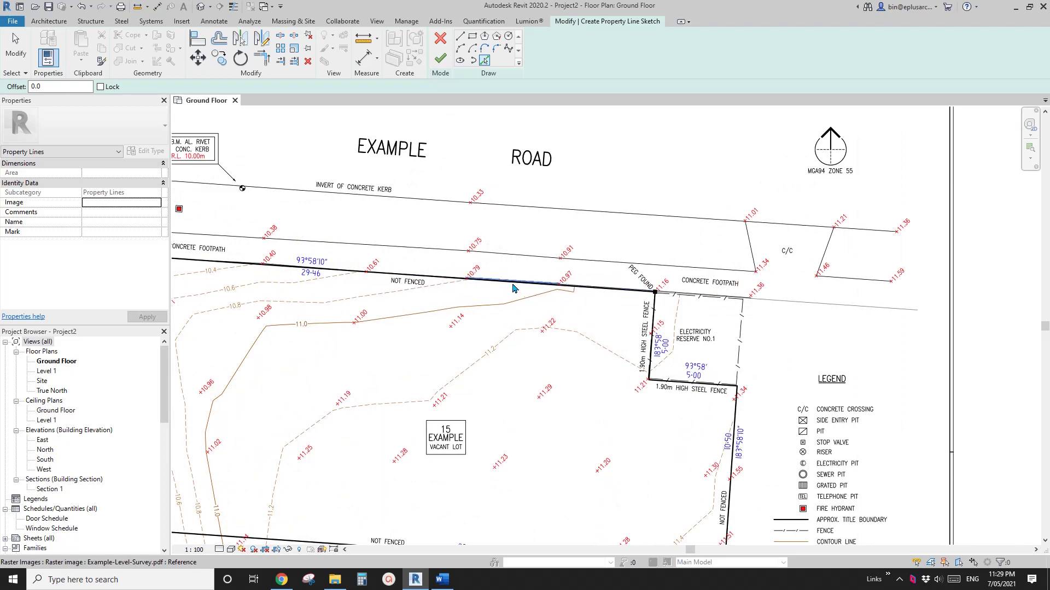
middle_click_drag(512, 288, 644, 276)
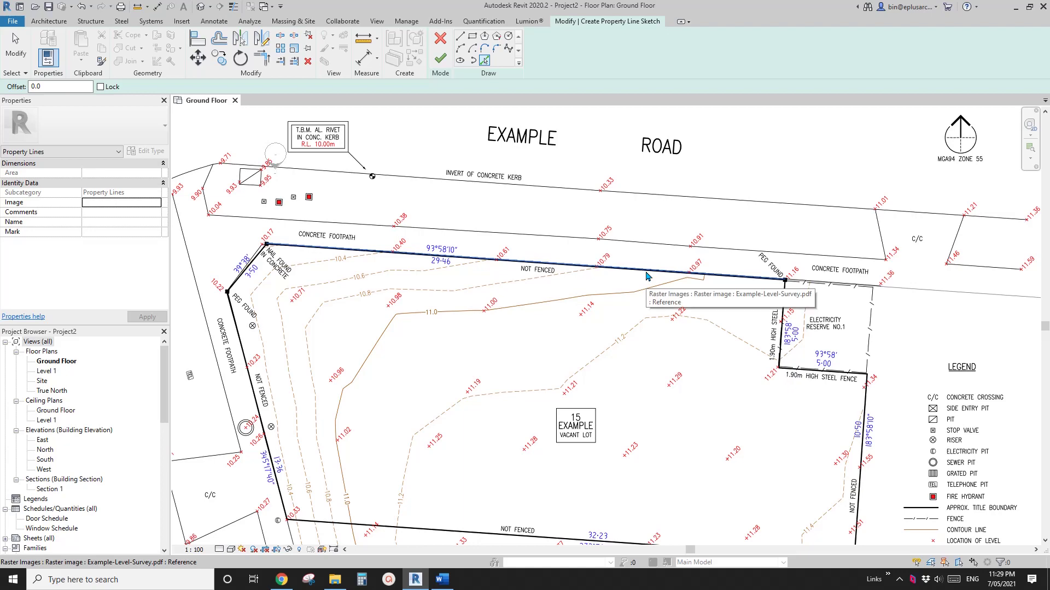
scroll(476, 308, "down", 2)
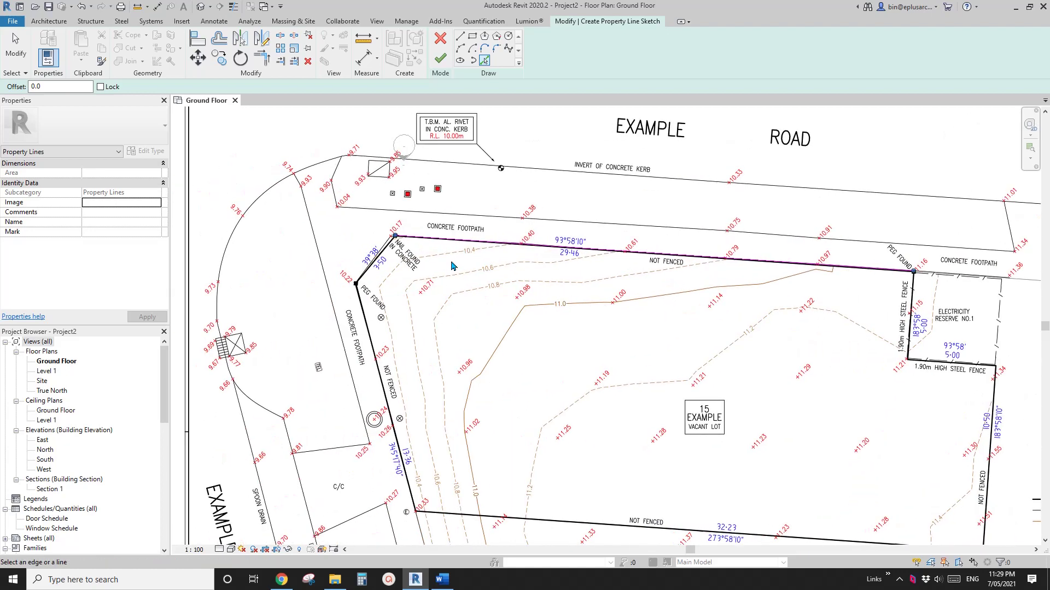
scroll(363, 255, "up", 5)
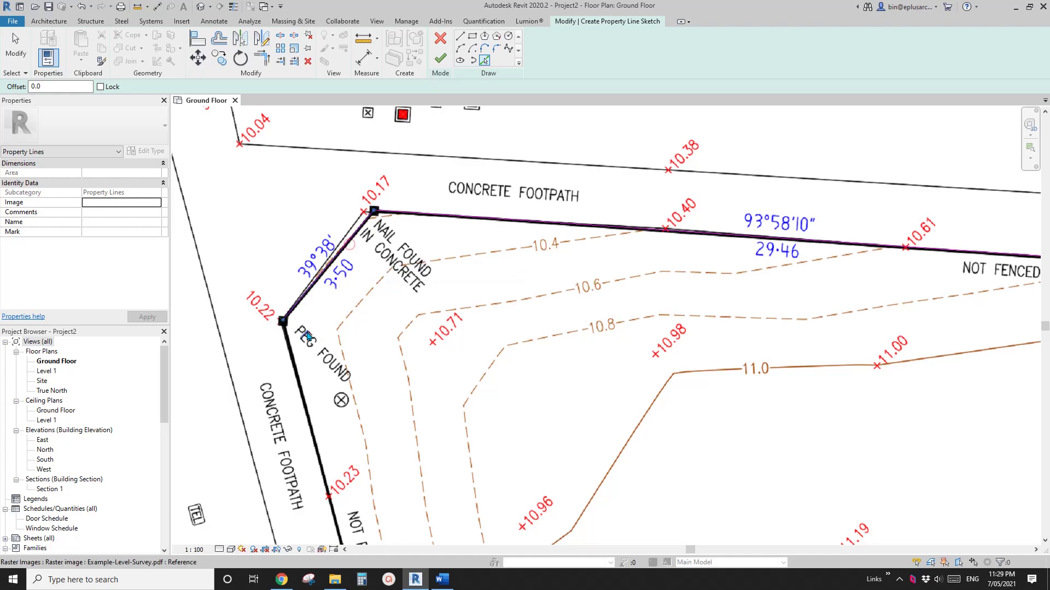
scroll(307, 336, "down", 3)
scroll(674, 226, "up", 5)
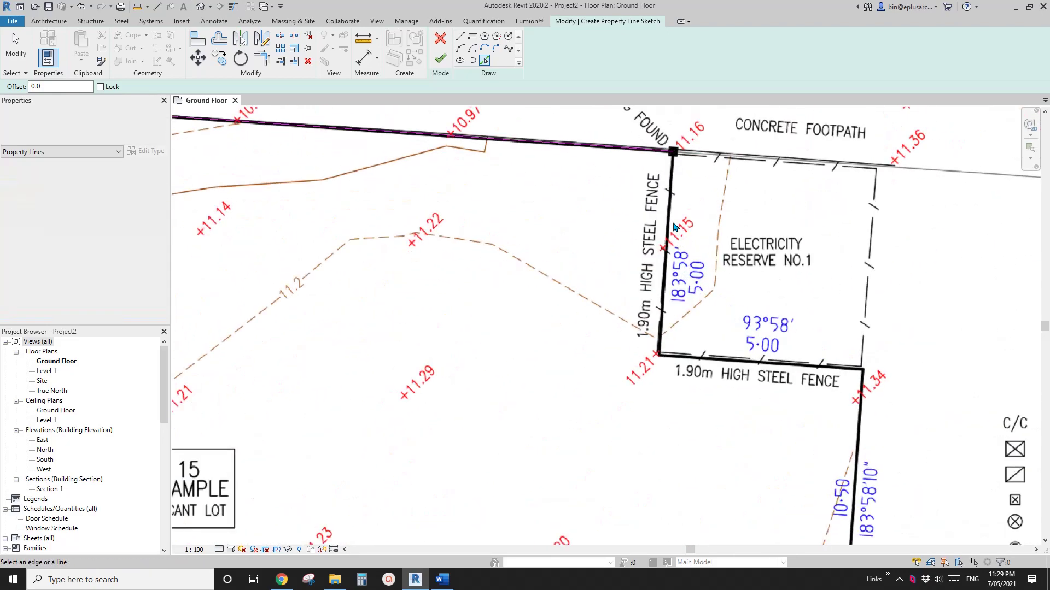
left_click(672, 215)
scroll(781, 371, "up", 3)
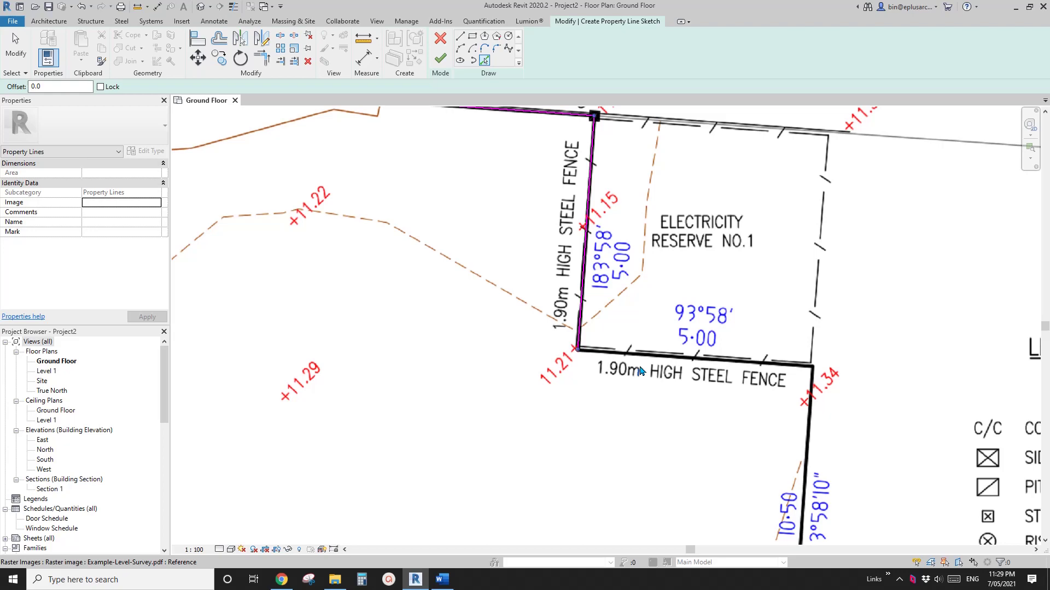
left_click(645, 353)
scroll(645, 353, "down", 3)
Step: Trace the lot's right and bottom boundary edges as property-line sketch lines
middle_click_drag(645, 350, 673, 251)
scroll(719, 288, "down", 2)
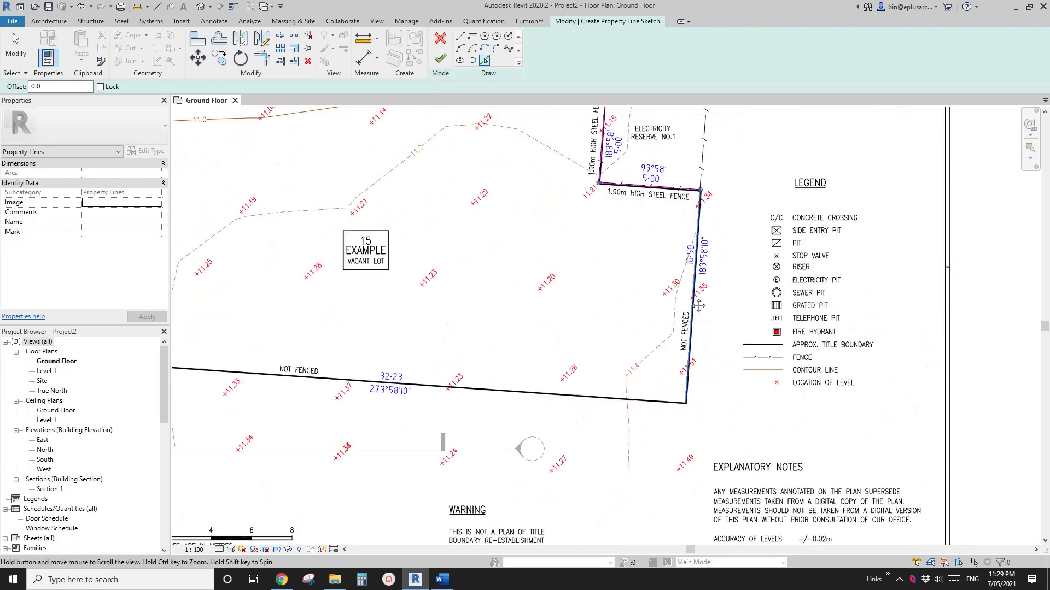
scroll(710, 296, "up", 8)
scroll(706, 230, "up", 2)
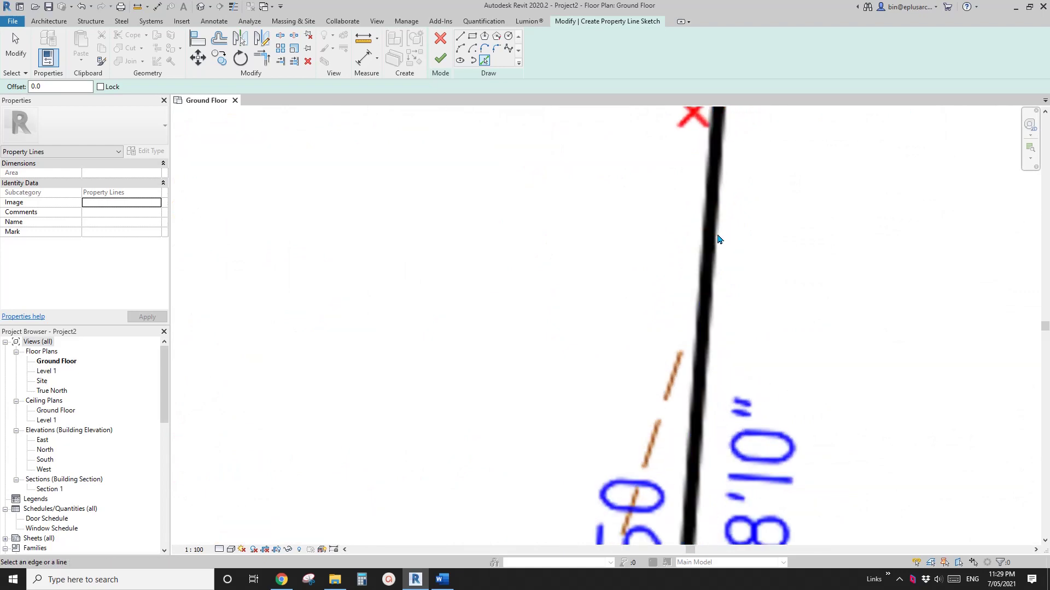
left_click(710, 228)
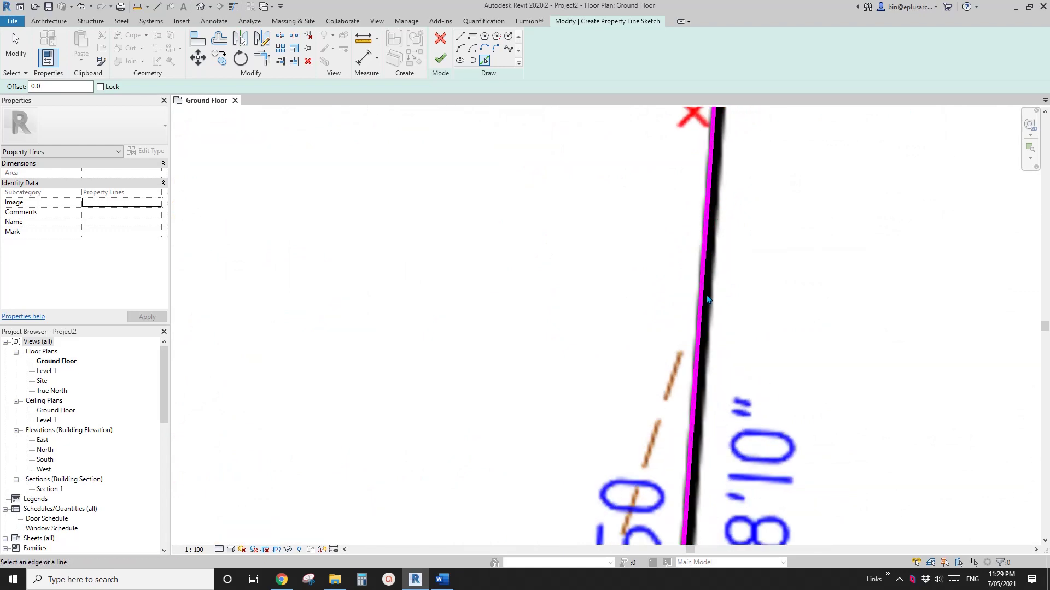
scroll(707, 300, "down", 2)
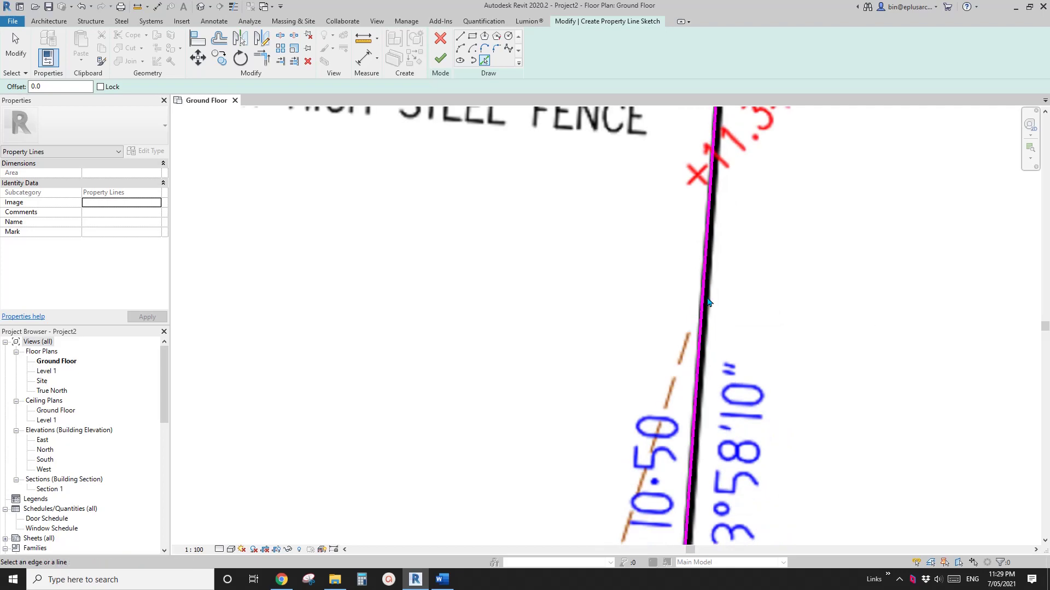
scroll(708, 296, "down", 5)
scroll(763, 466, "up", 6)
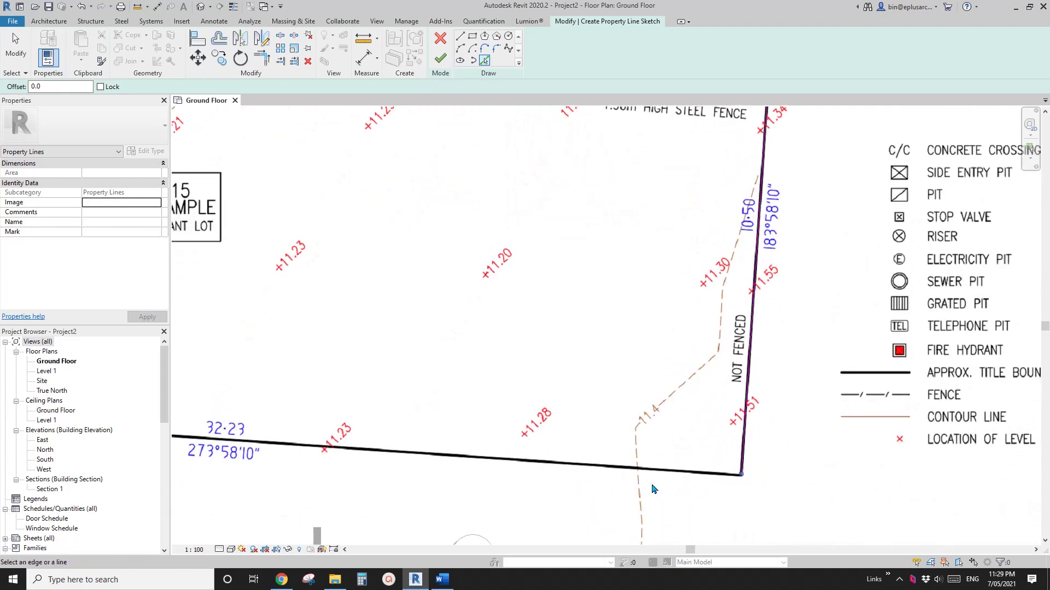
left_click(765, 453)
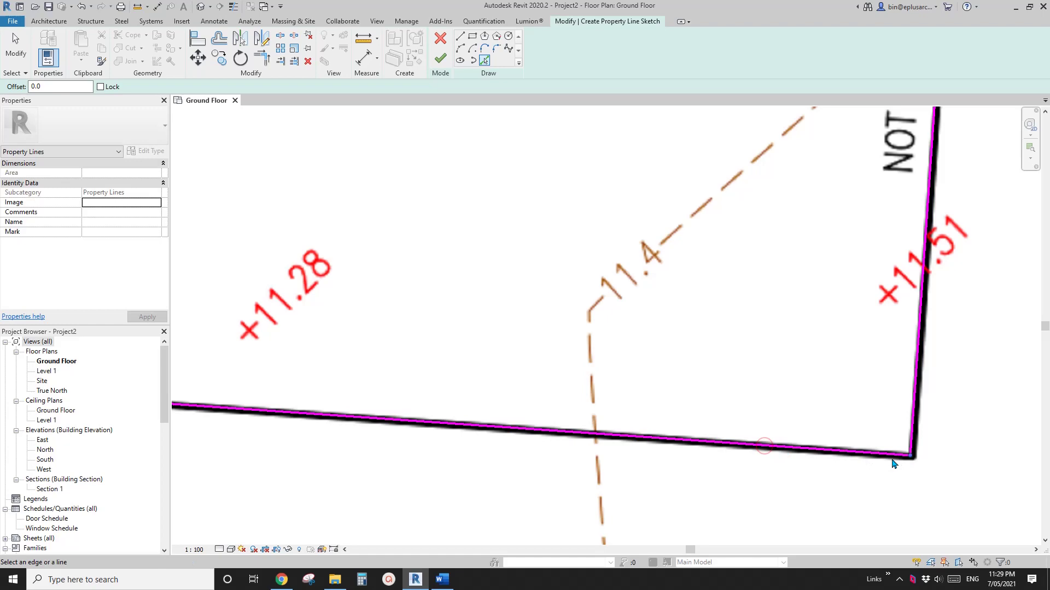
scroll(727, 433, "down", 2)
scroll(622, 410, "down", 6)
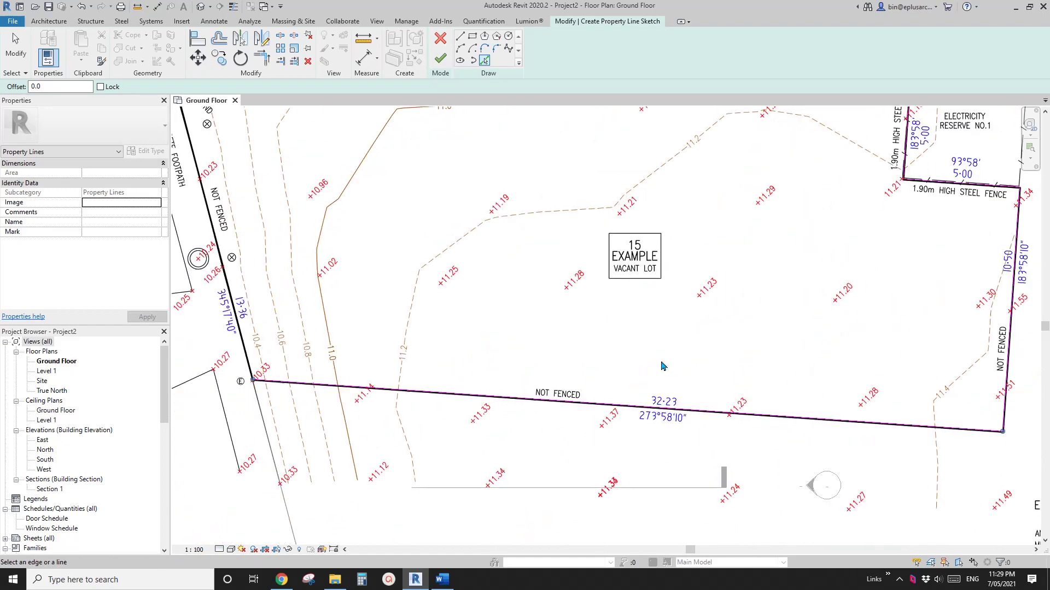
middle_click_drag(611, 347, 737, 397)
scroll(503, 246, "up", 5)
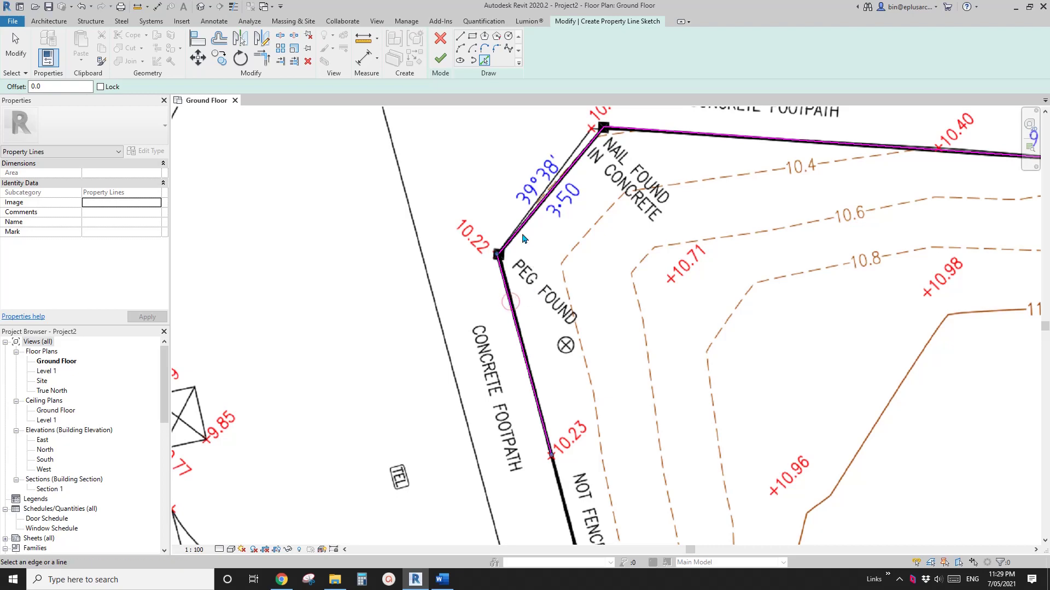
scroll(508, 266, "up", 4)
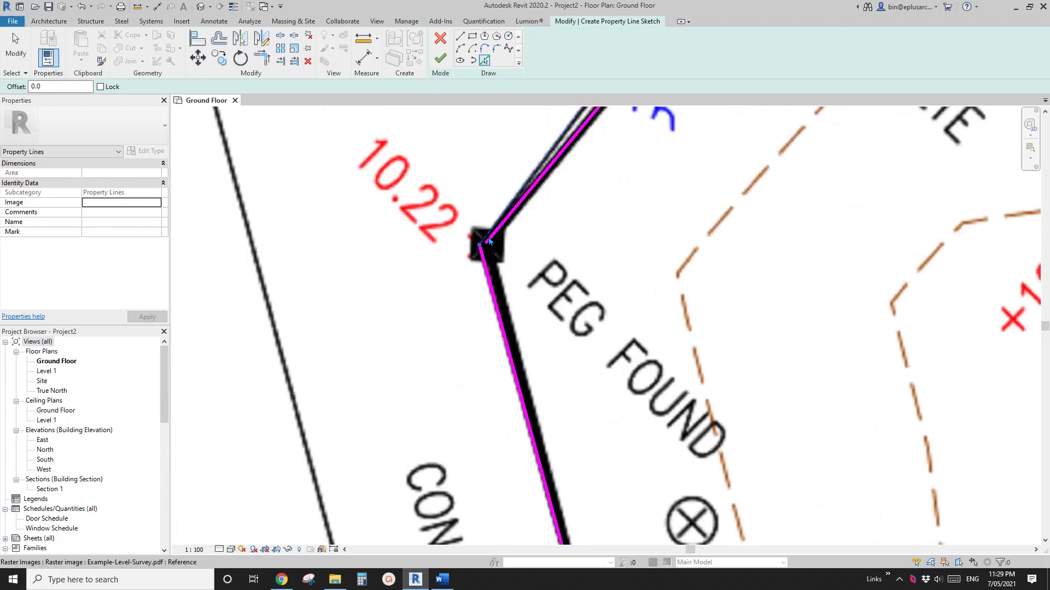
scroll(490, 240, "up", 1)
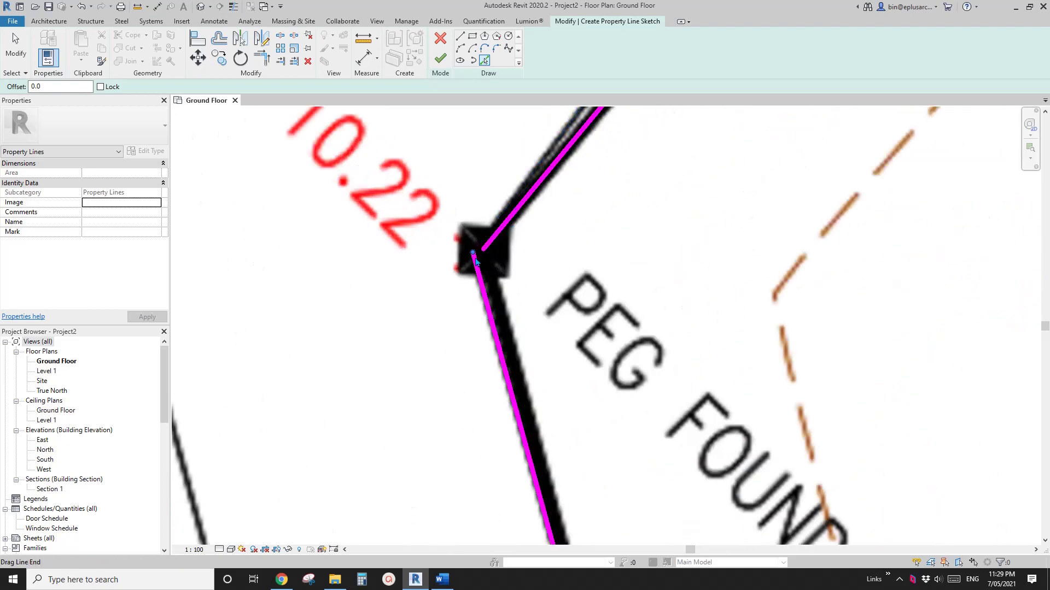
Step: Select the lower-left sketch segment, start a Rotate (RO), then cancel it
key("Escape")
left_click(483, 289)
scroll(483, 289, "down", 2)
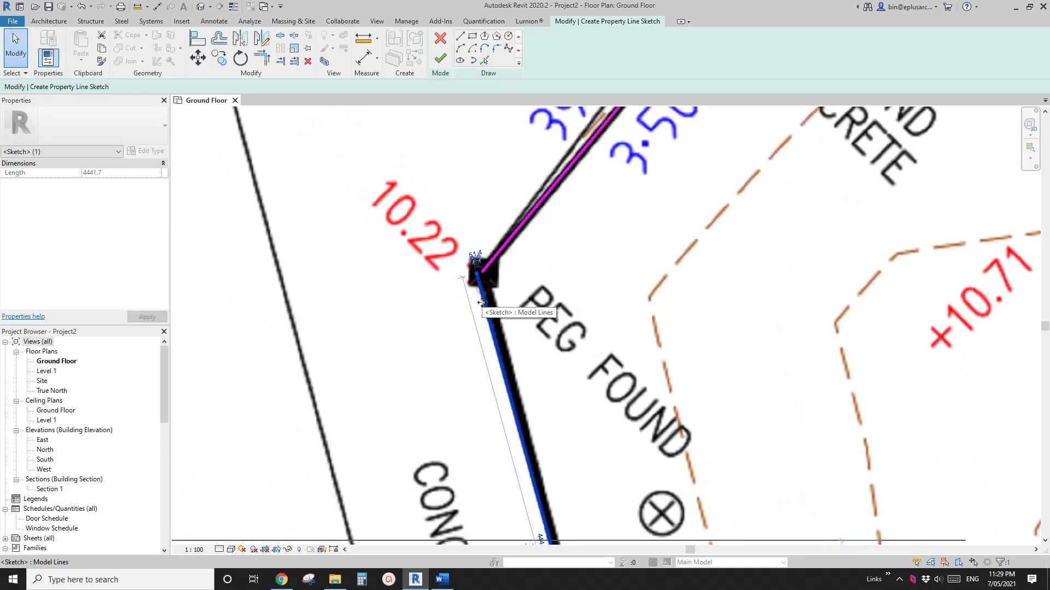
scroll(481, 303, "down", 3)
key("r")
key("o")
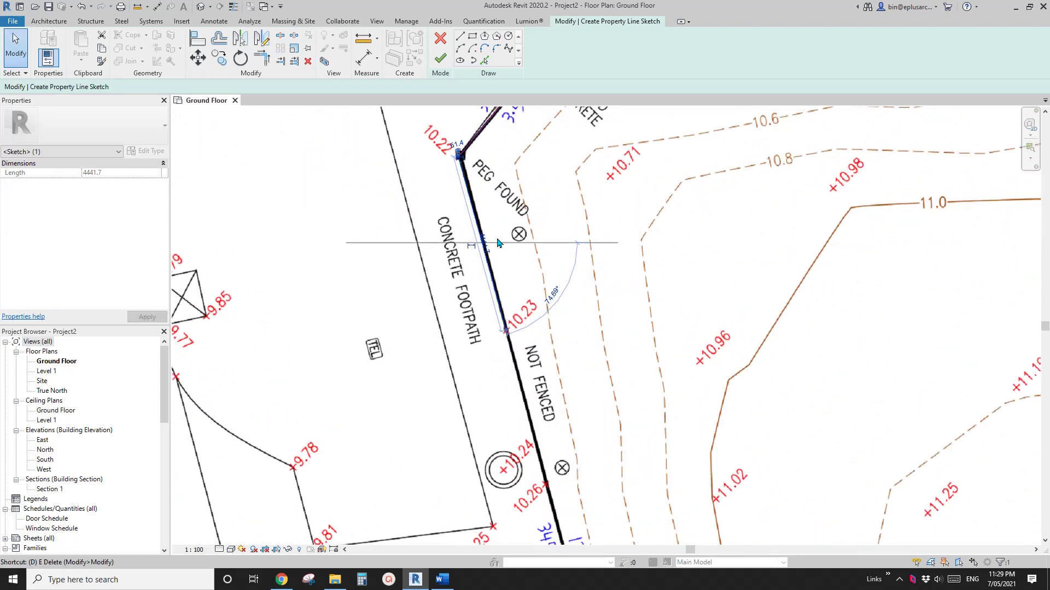
key("Escape")
key("Escape")
scroll(492, 219, "down", 1)
Step: Pick the lower-left boundary edge and finish the closed 510.881 m² property line
left_click(485, 60)
scroll(452, 200, "up", 3)
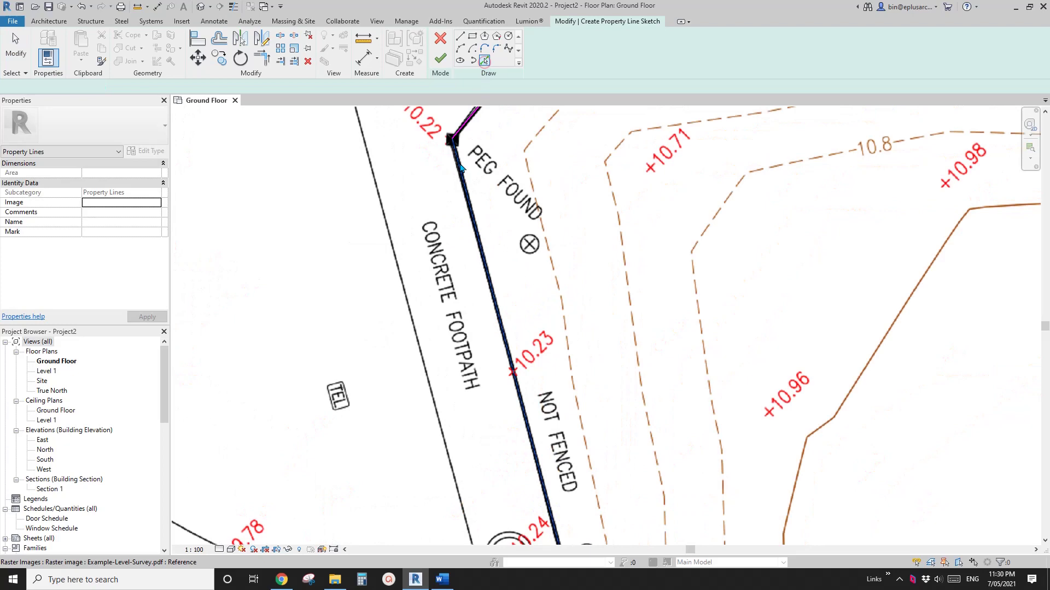
left_click(486, 262)
scroll(535, 277, "down", 5)
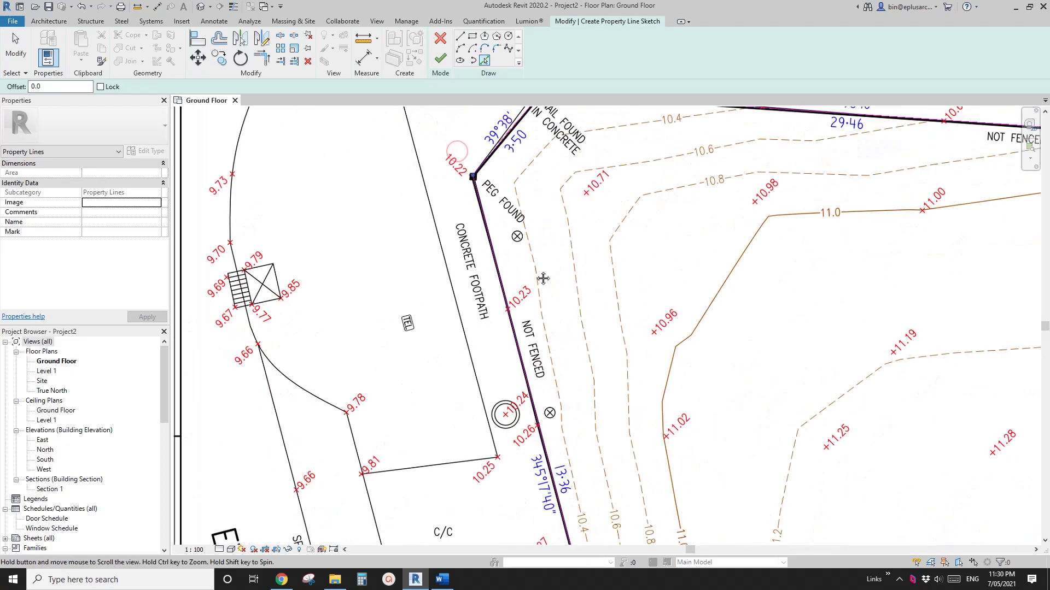
middle_click_drag(536, 276, 437, 296)
key("Escape")
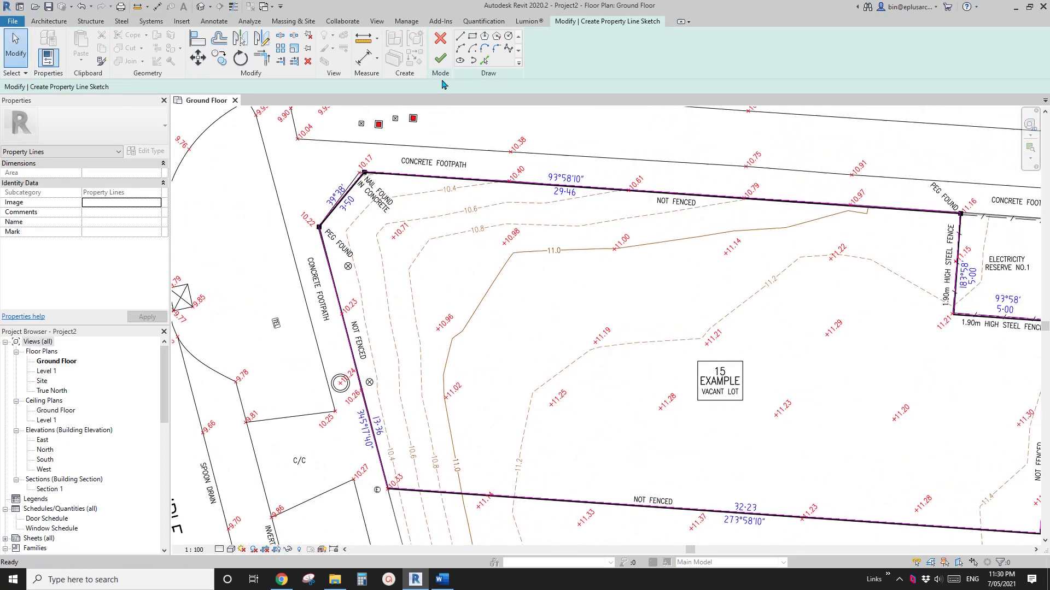
scroll(376, 368, "down", 2)
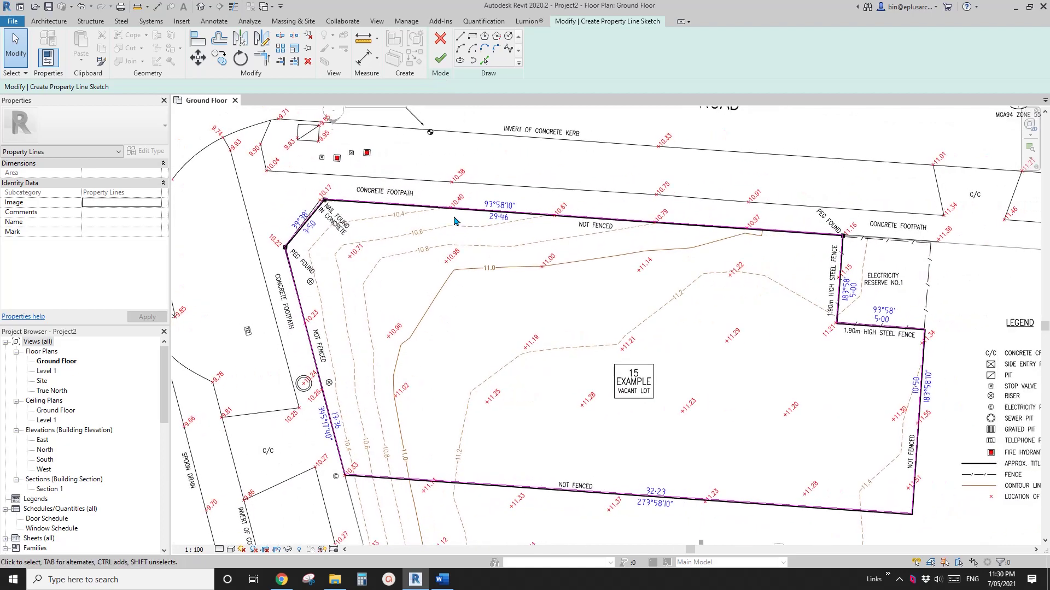
left_click(439, 61)
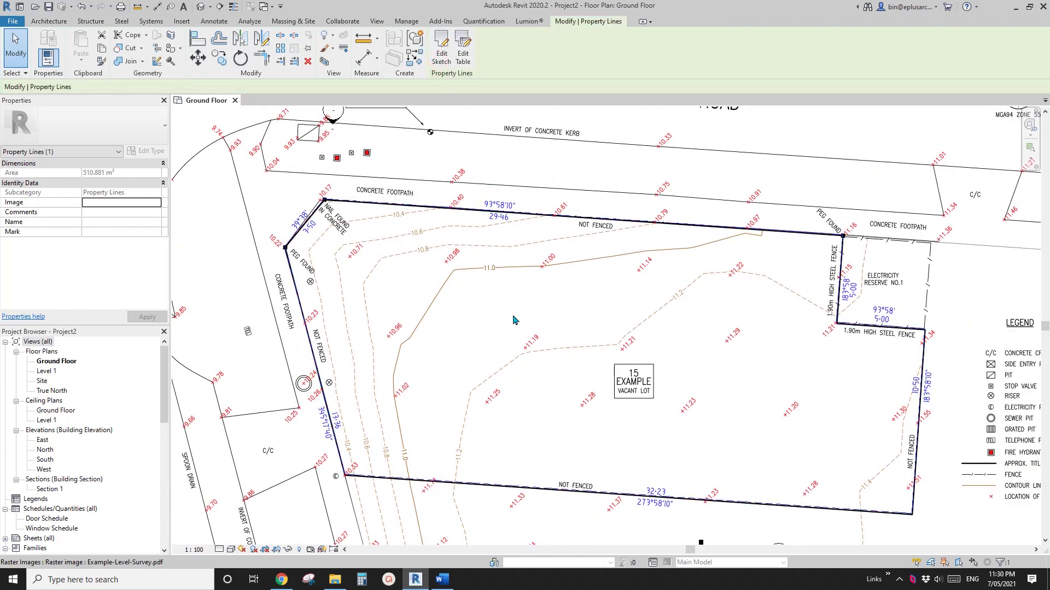
scroll(507, 315, "down", 4)
key("Escape")
left_click(640, 219)
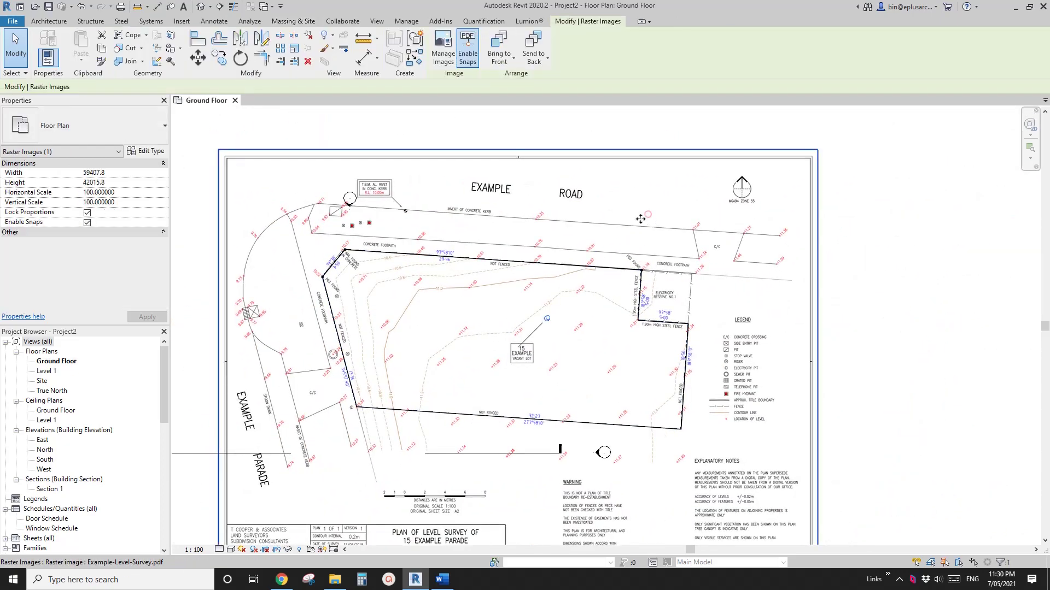
key("h")
key("h")
scroll(425, 284, "up", 2)
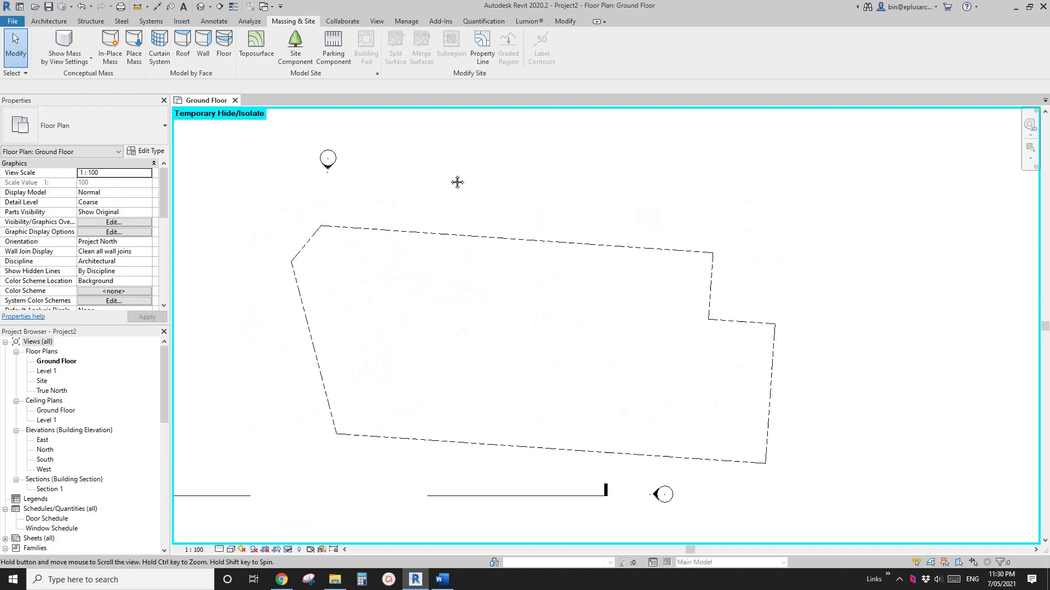
key("t")
key("g")
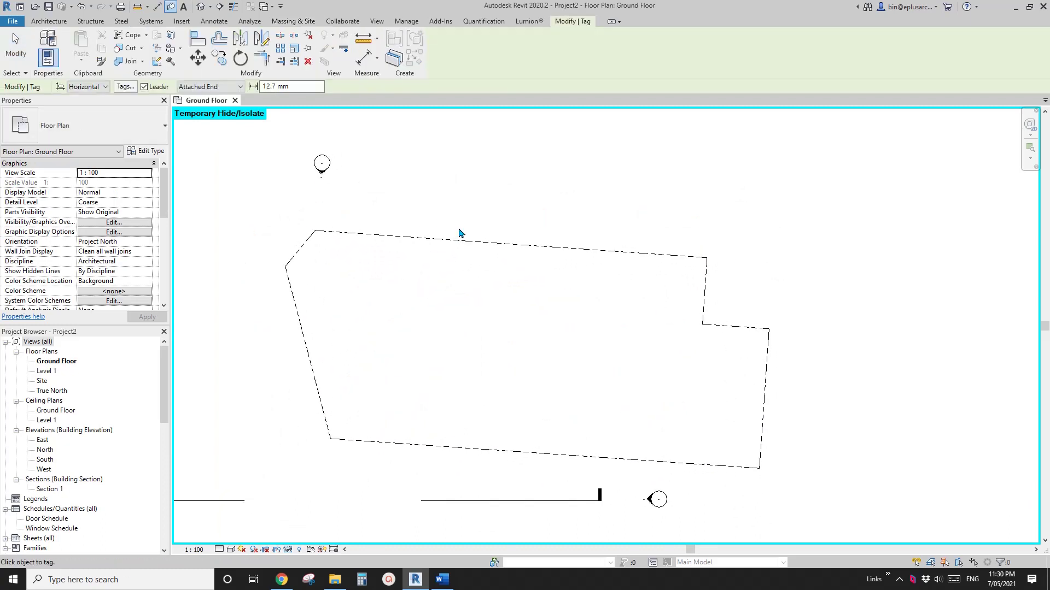
scroll(490, 242, "up", 2)
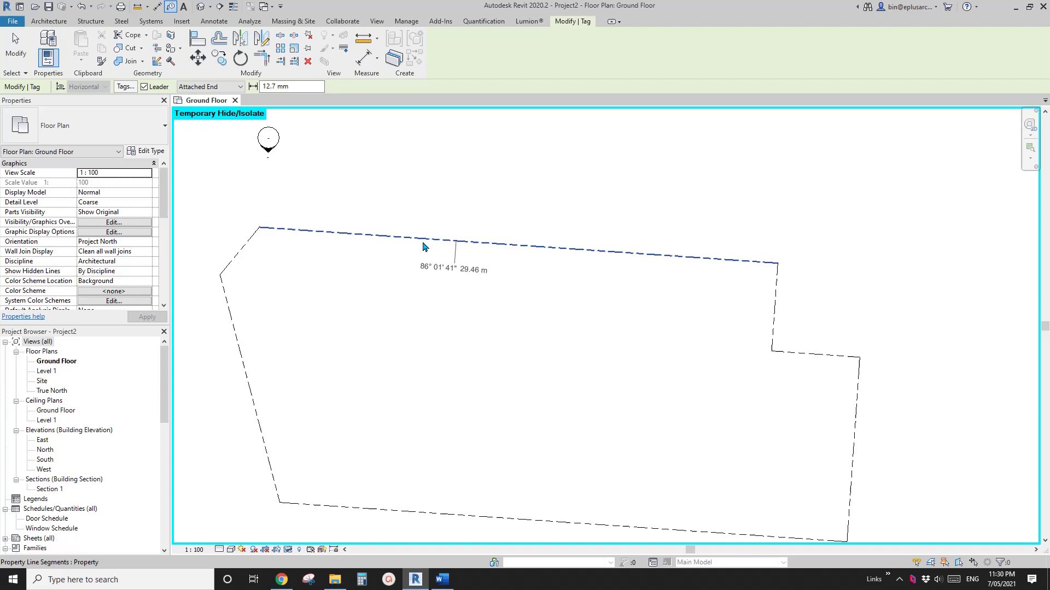
scroll(259, 264, "down", 1)
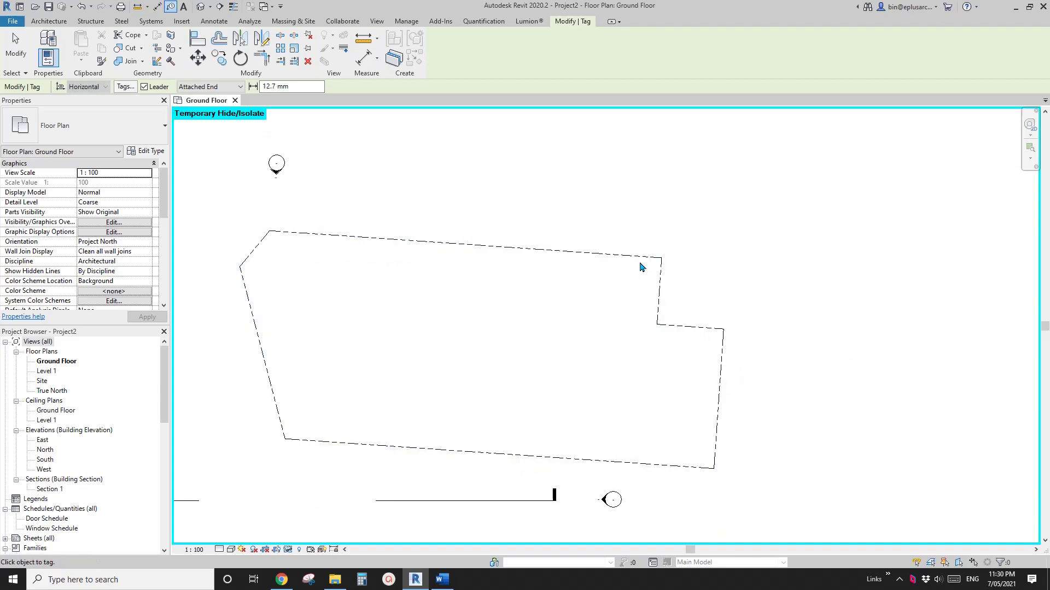
key("Escape")
key("h")
key("r")
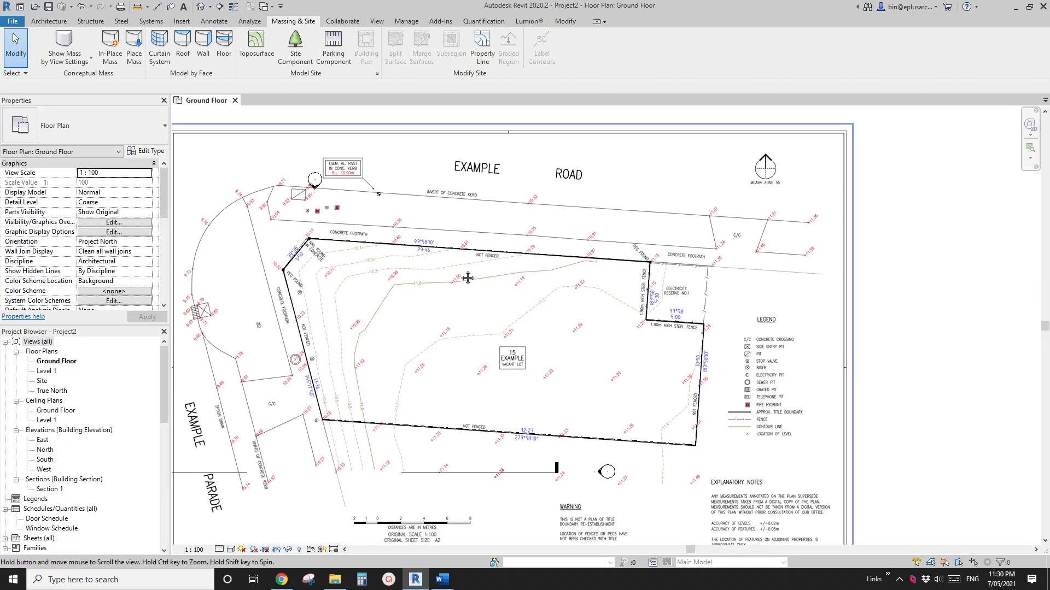
scroll(429, 132, "up", 1)
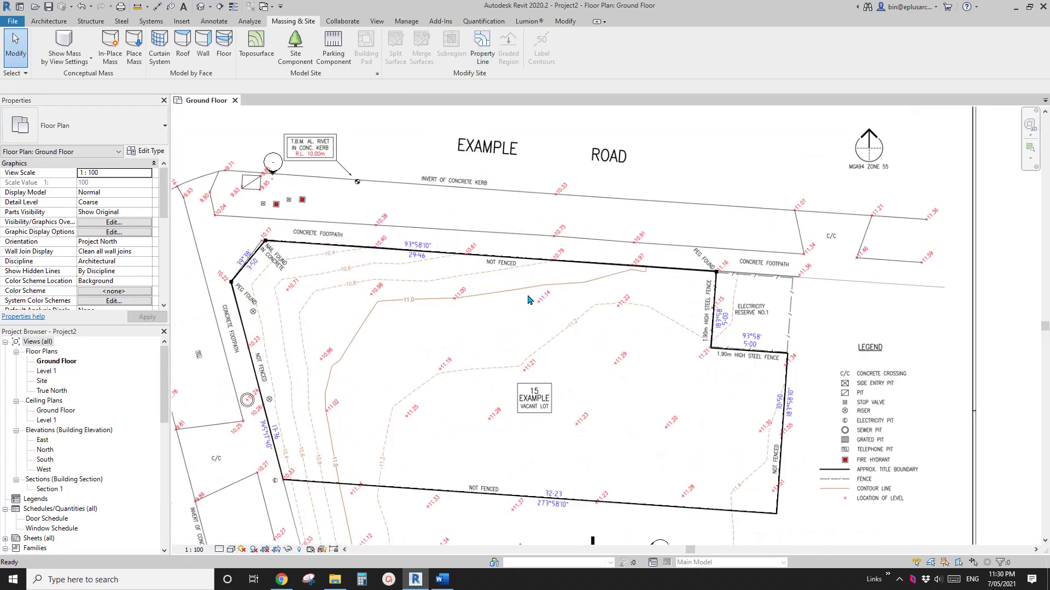
key("t")
key("g")
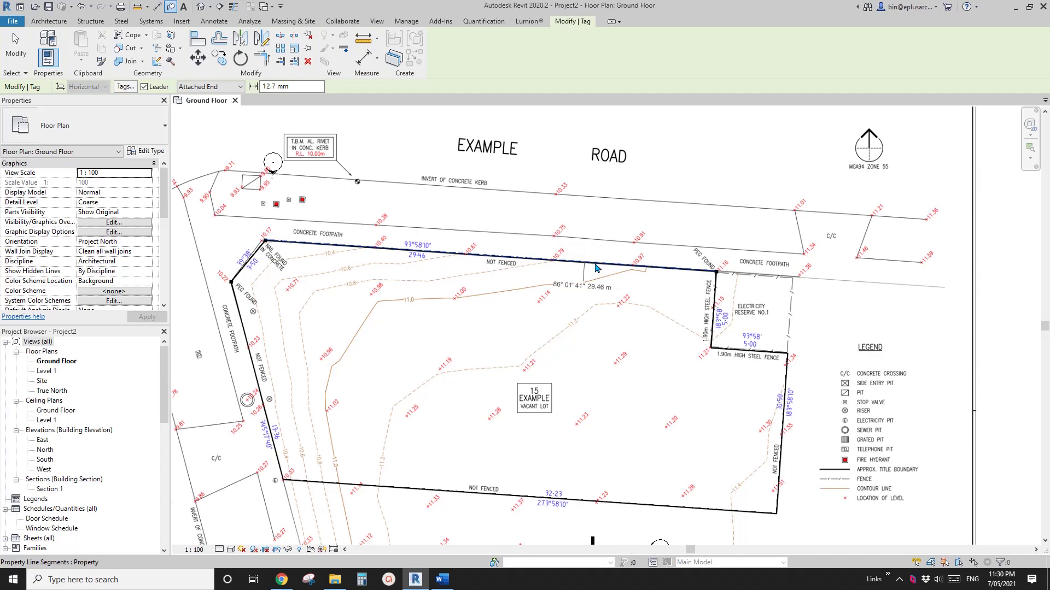
scroll(528, 257, "up", 2)
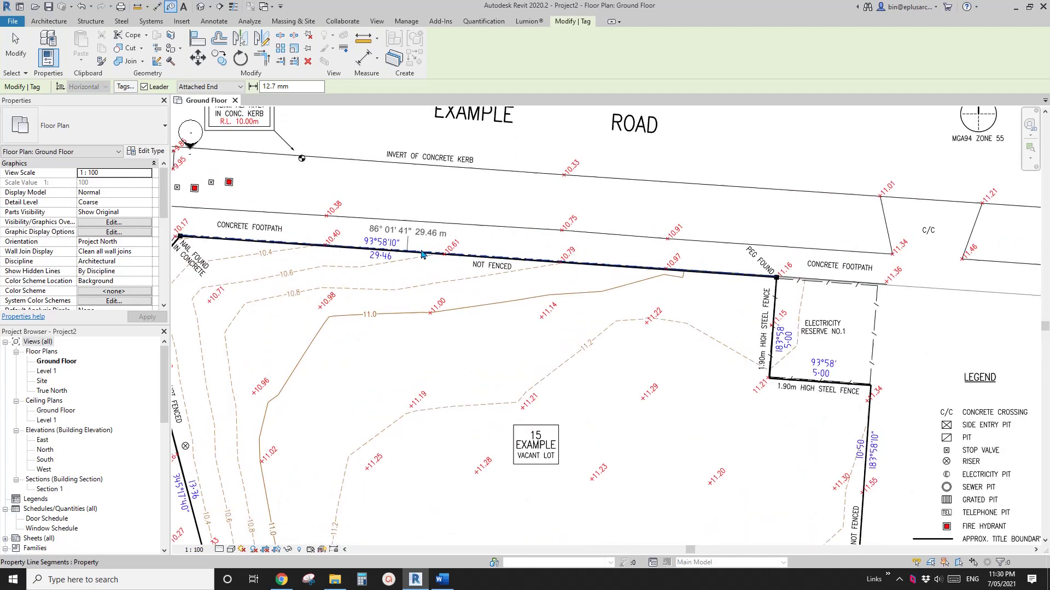
scroll(745, 384, "down", 2)
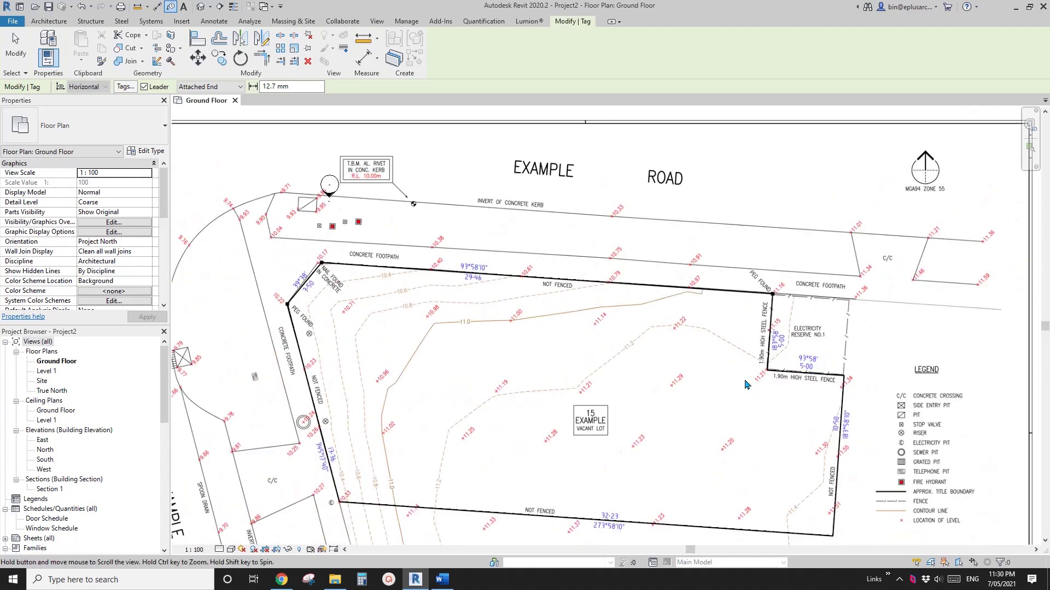
scroll(745, 384, "down", 2)
key("Escape")
scroll(549, 264, "down", 2)
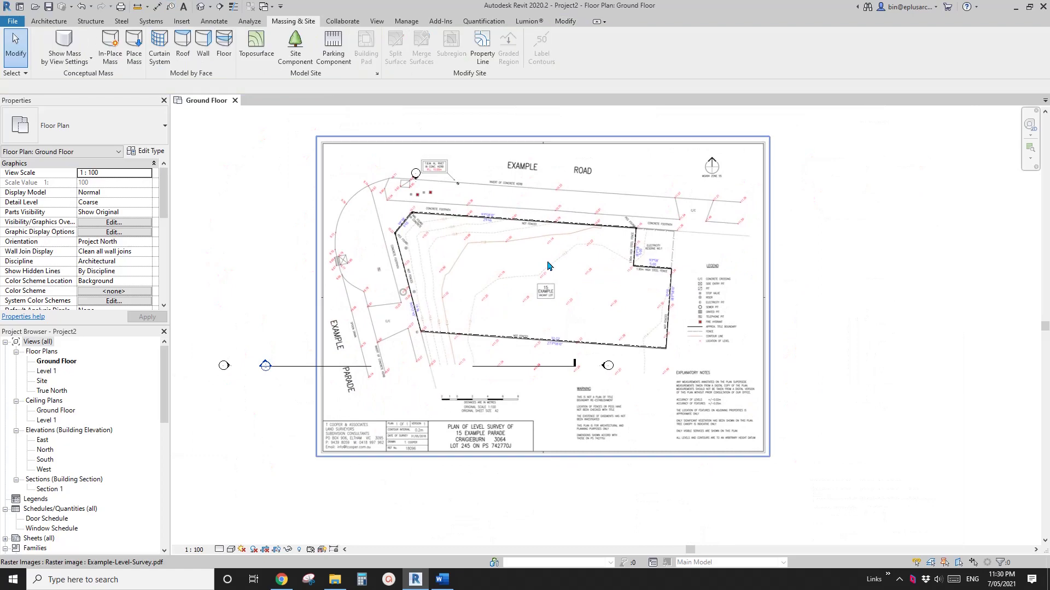
scroll(549, 272, "up", 1)
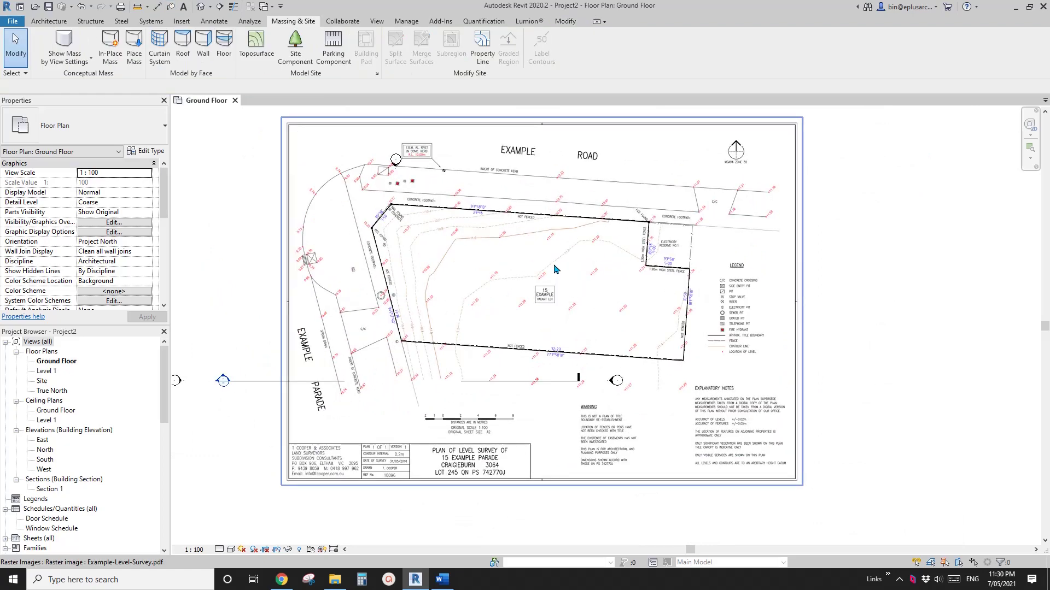
scroll(552, 270, "up", 3)
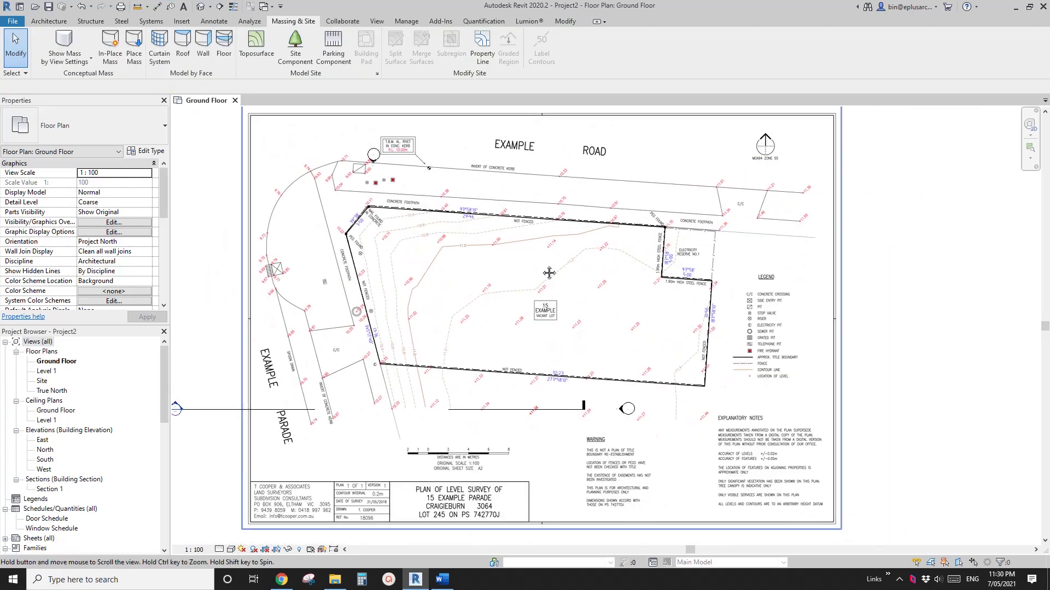
scroll(549, 272, "up", 2)
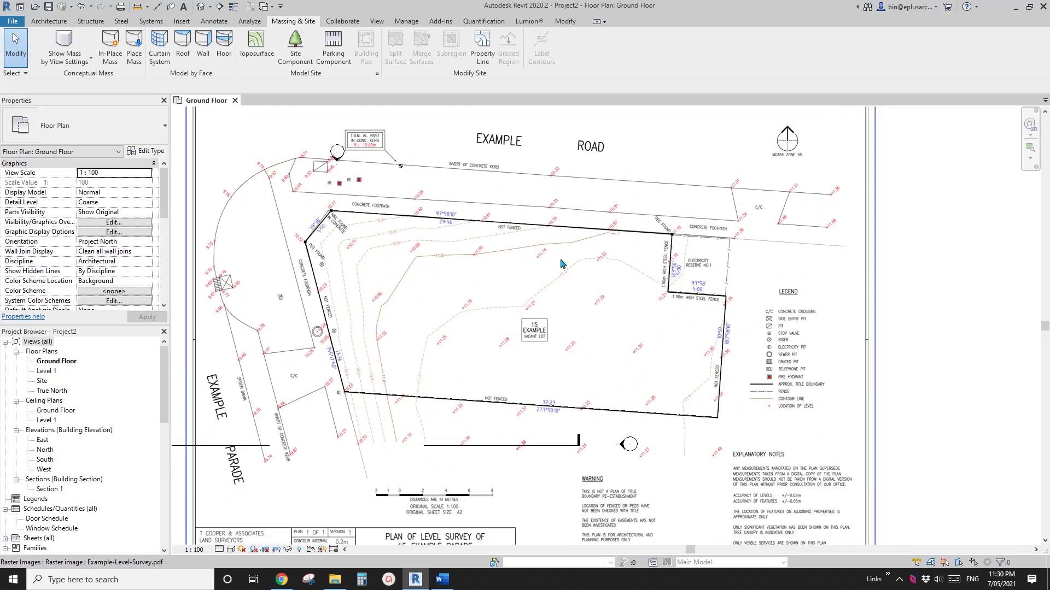
scroll(562, 264, "up", 2)
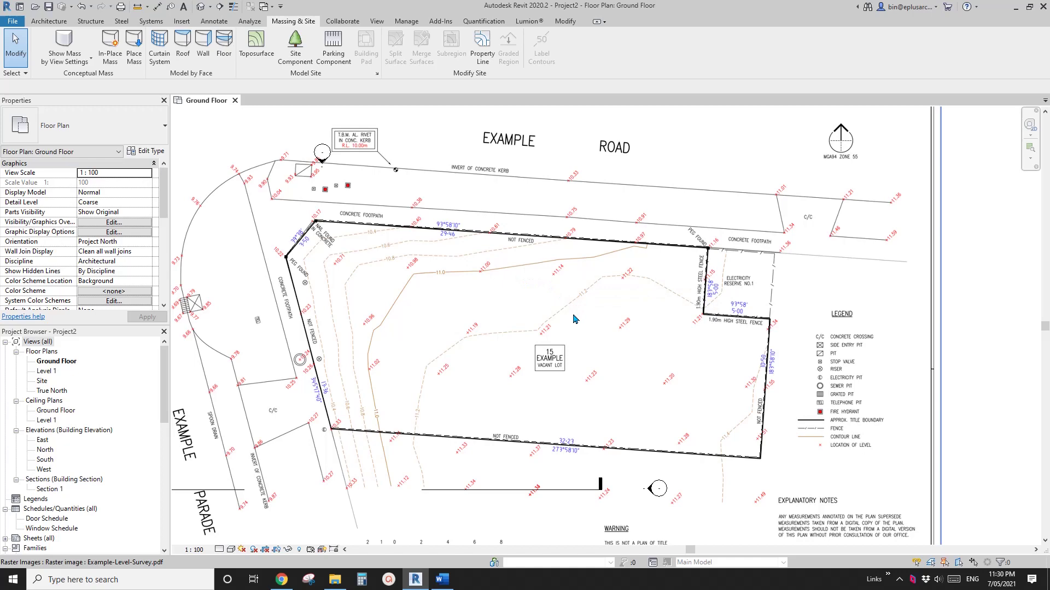
scroll(582, 313, "up", 1)
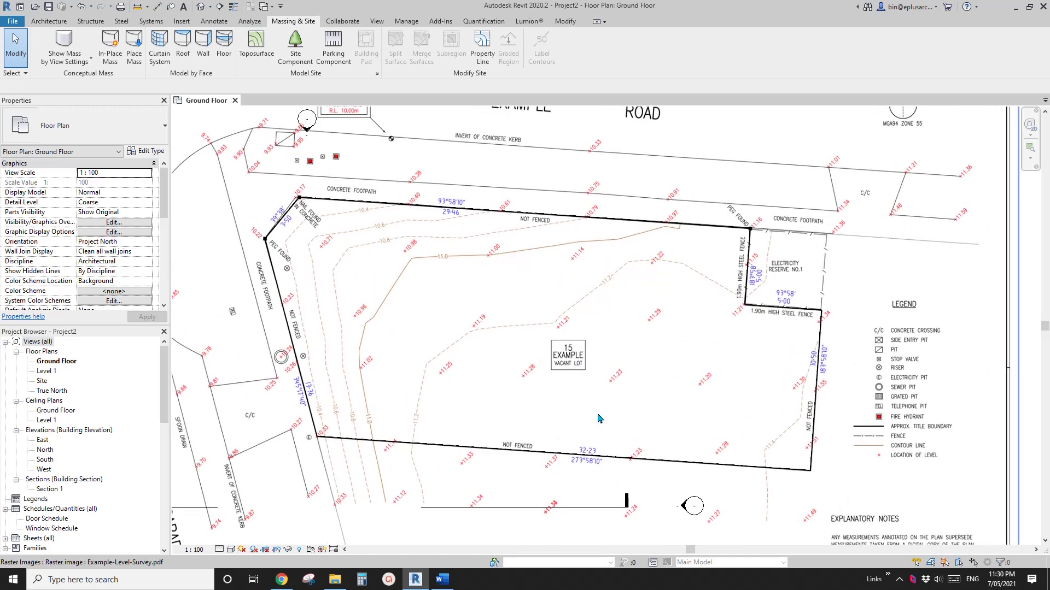
scroll(689, 467, "up", 1)
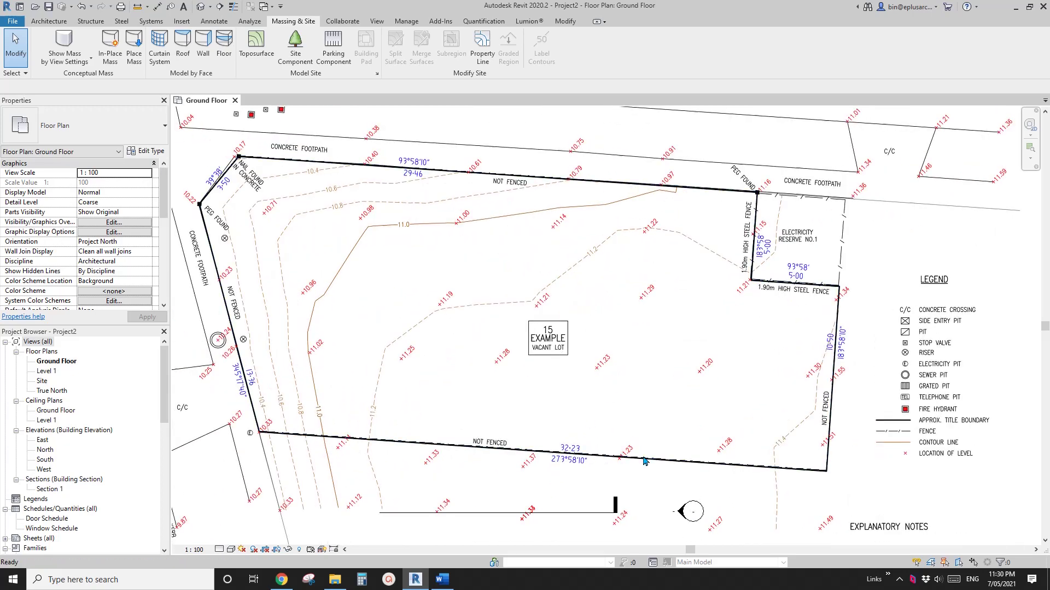
key("t")
key("g")
scroll(830, 375, "up", 1)
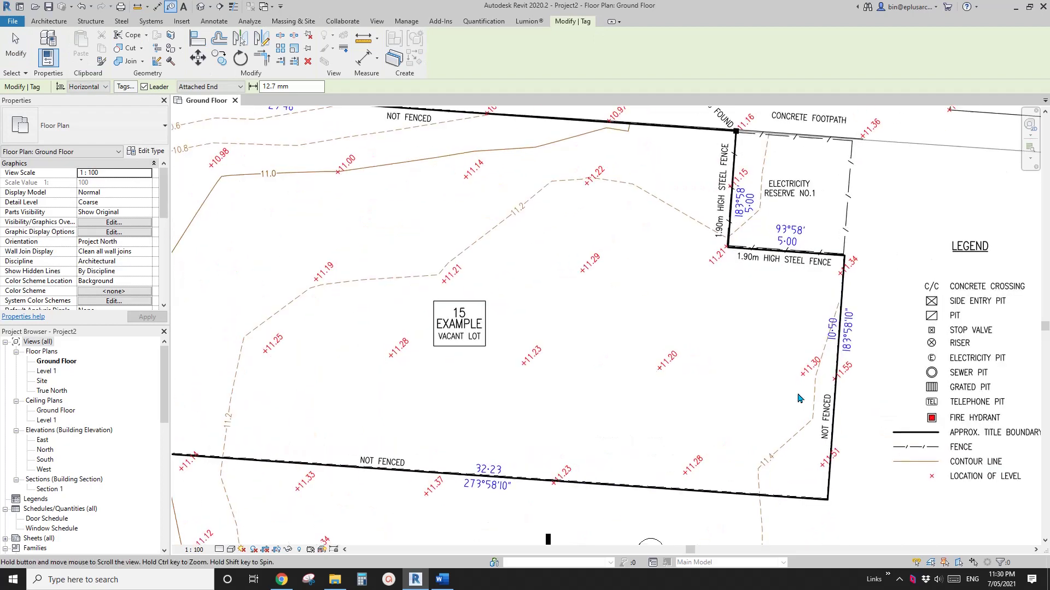
key("Escape")
middle_click_drag(826, 370, 834, 367)
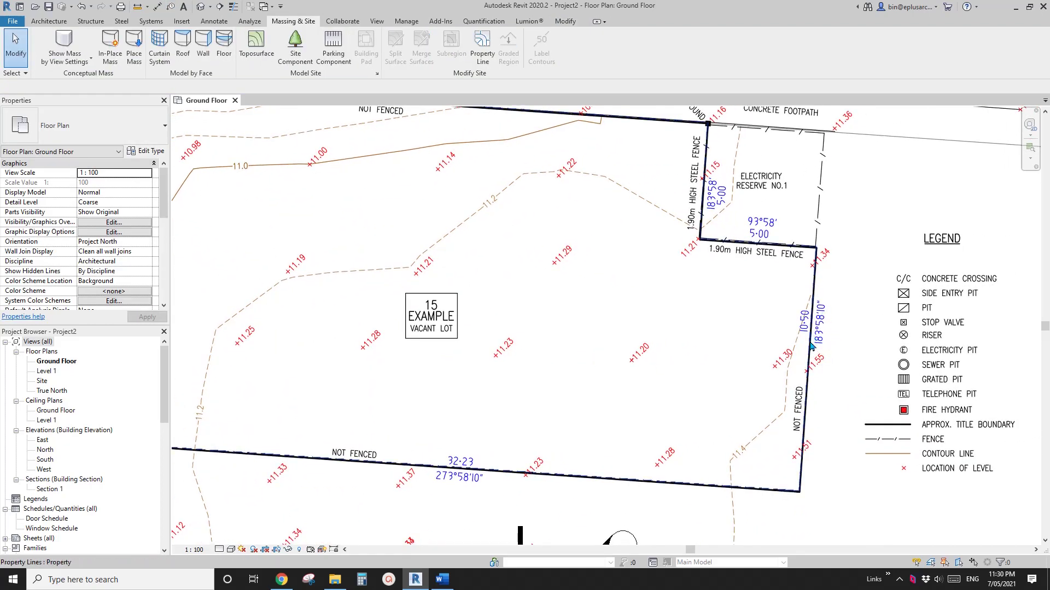
scroll(815, 344, "down", 3)
scroll(746, 350, "up", 1)
scroll(407, 349, "down", 1)
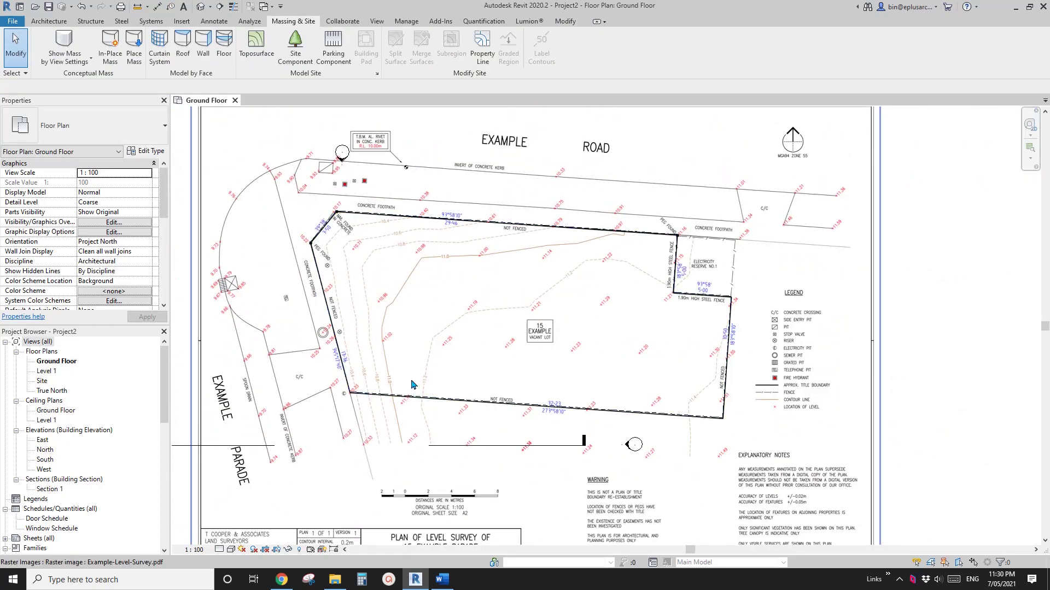
scroll(560, 377, "up", 1)
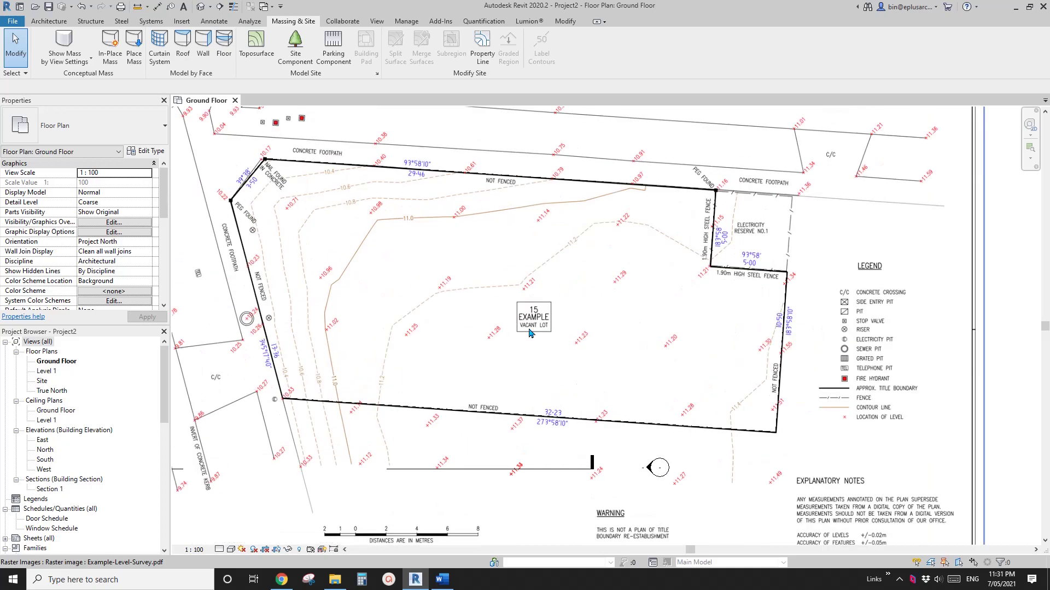
middle_click_drag(628, 353, 639, 355)
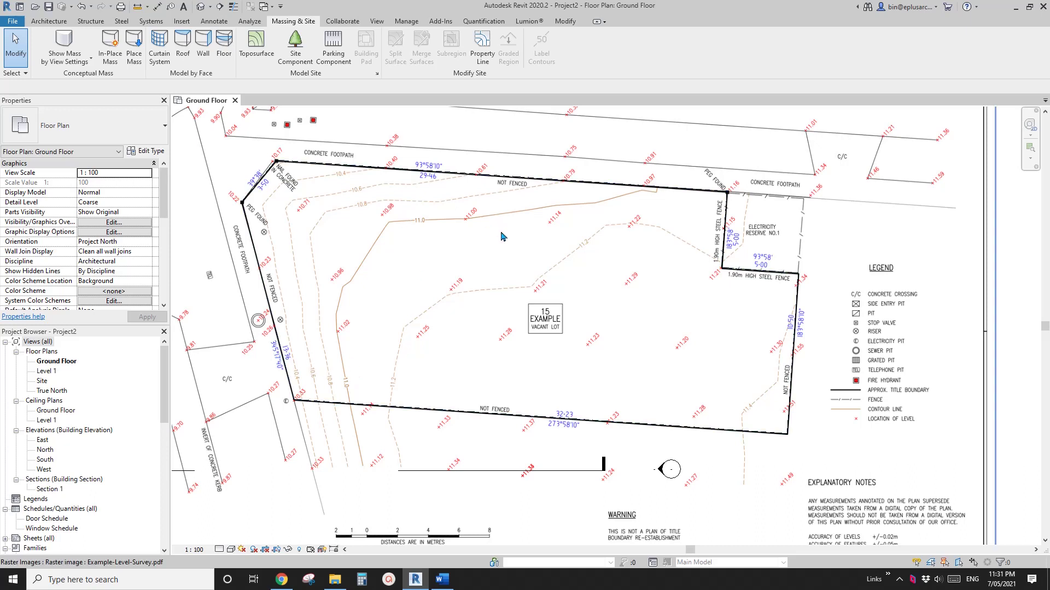
key("t")
key("g")
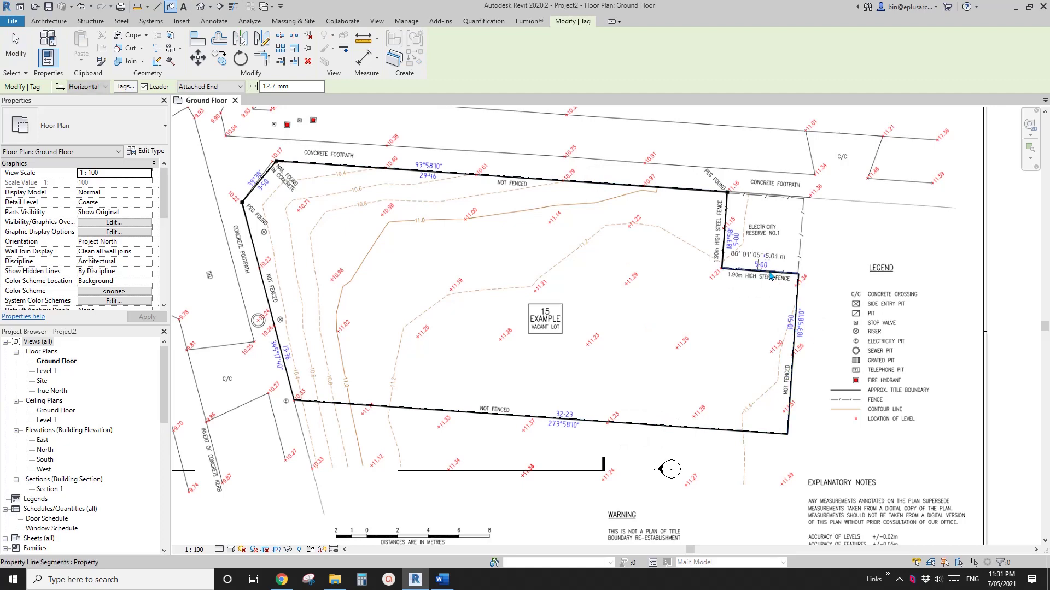
scroll(770, 276, "down", 1)
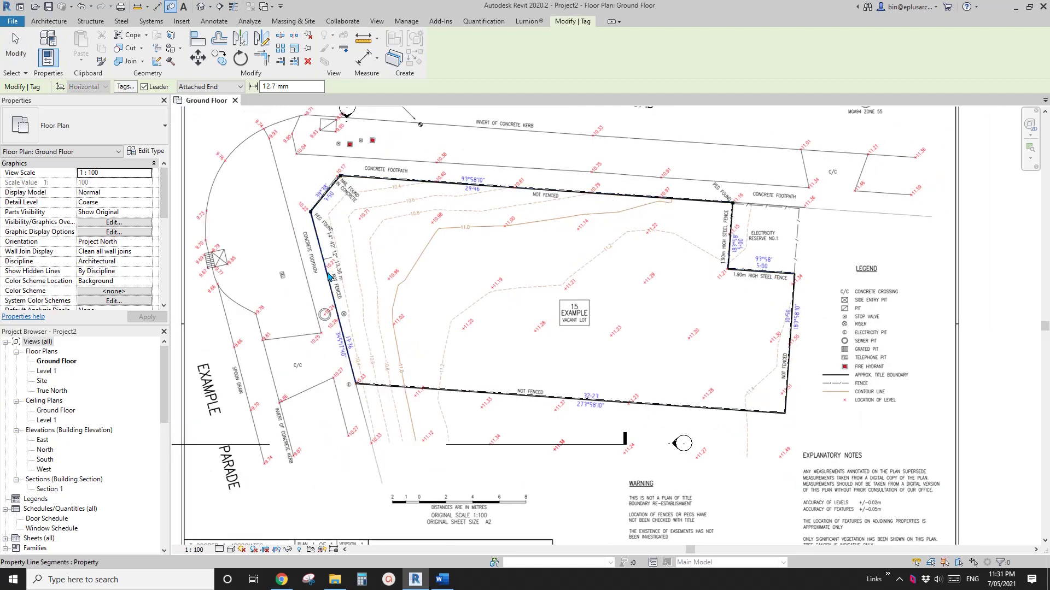
key("Escape")
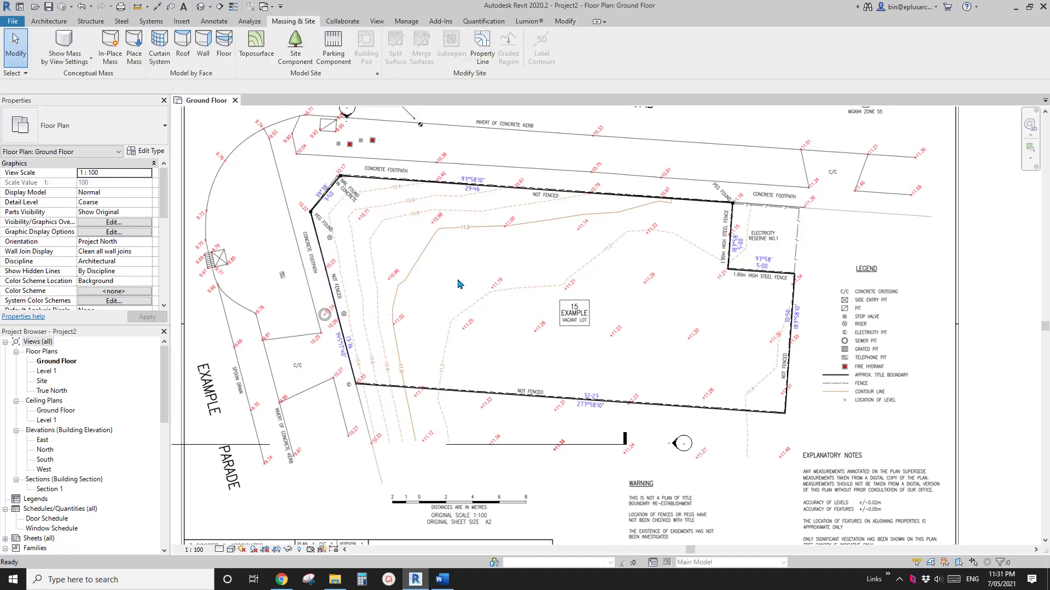
middle_click_drag(458, 284, 433, 307)
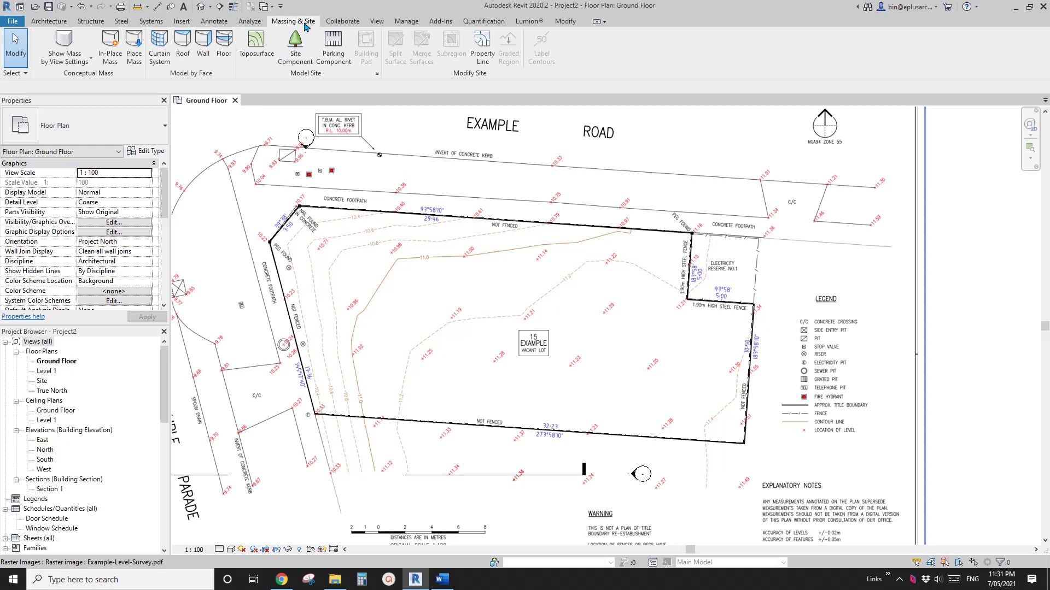
Step: Change the Site Settings angle display from Degrees from N/S to Degrees
left_click(377, 74)
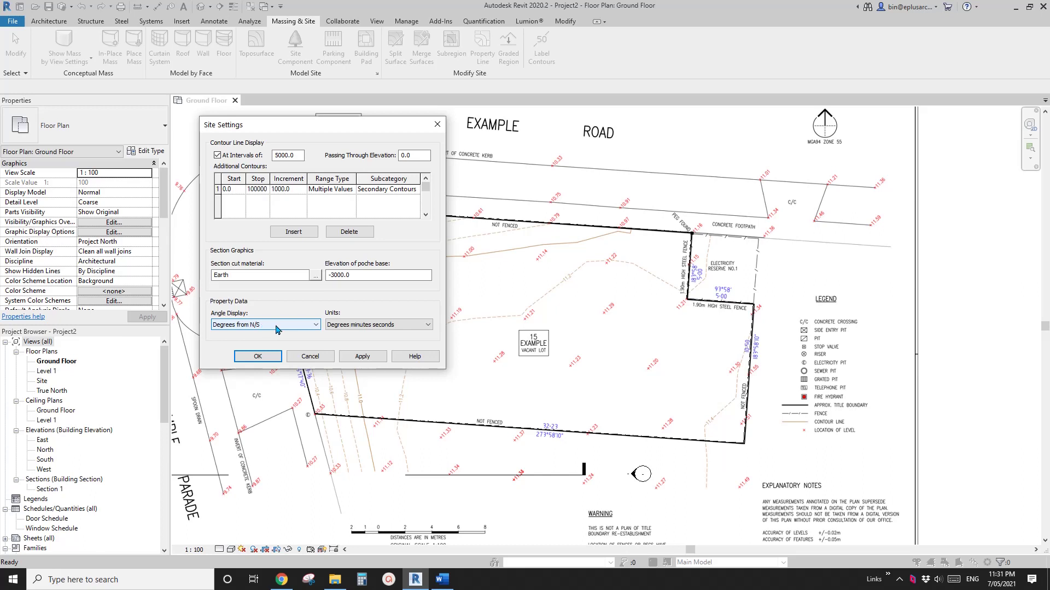
left_click(289, 327)
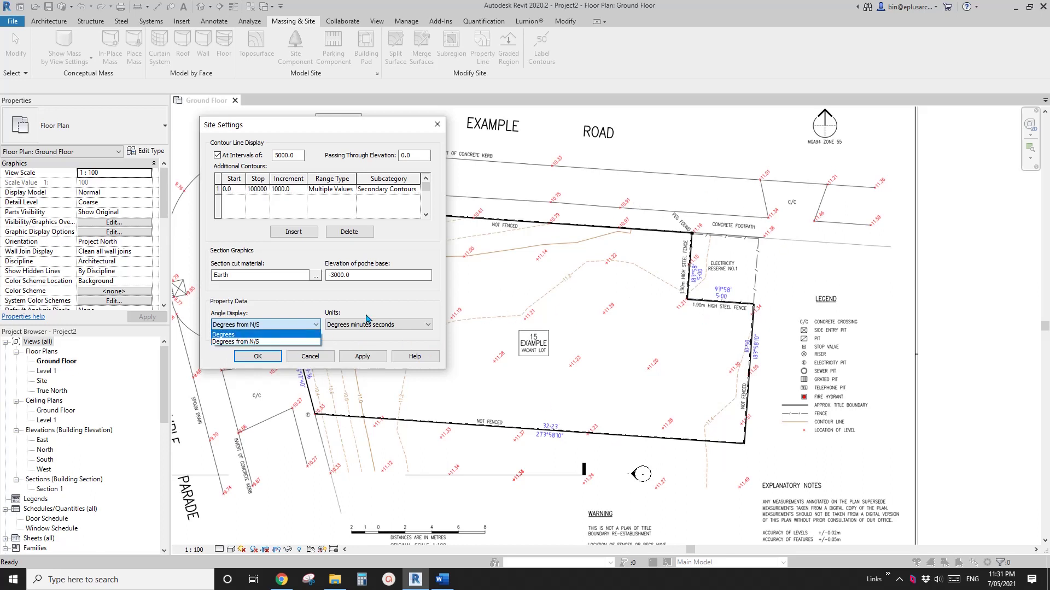
left_click(224, 334)
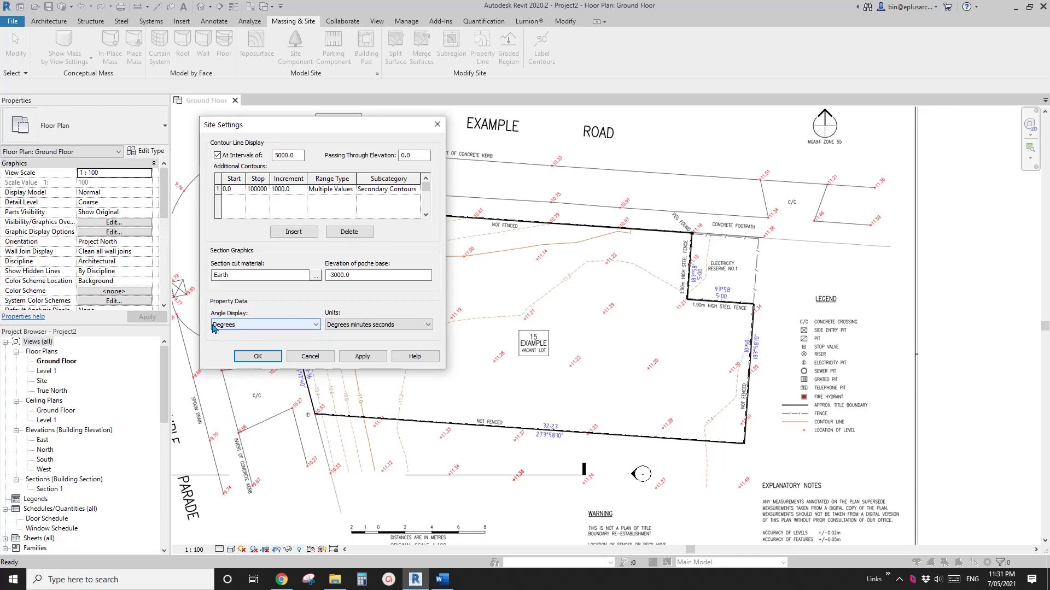
left_click(257, 356)
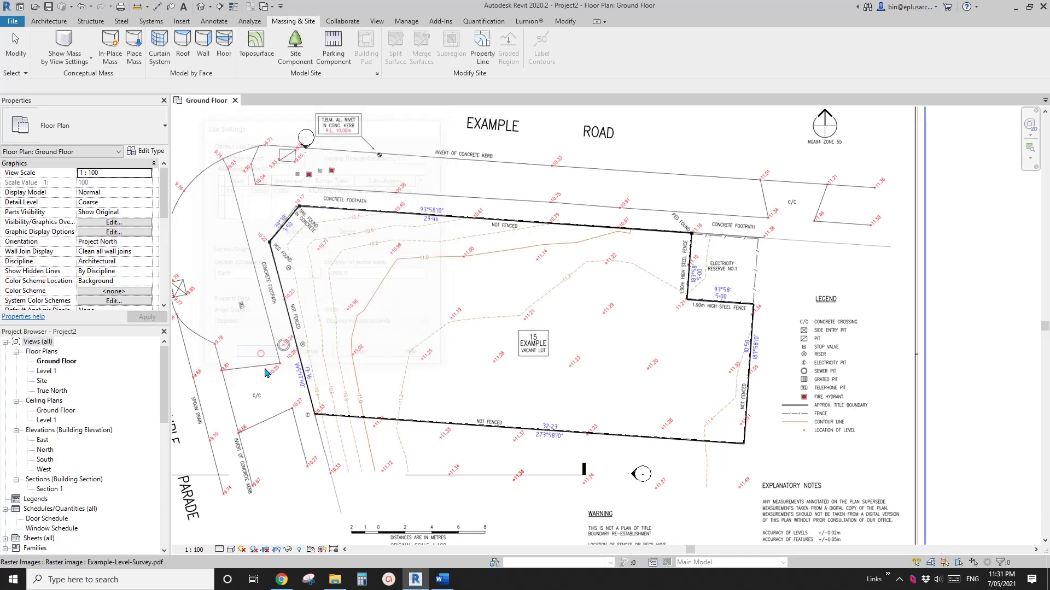
Step: Tag the north, 5.01 m reserve, east, south and west property lines with bearing-distance tags
key("t")
key("g")
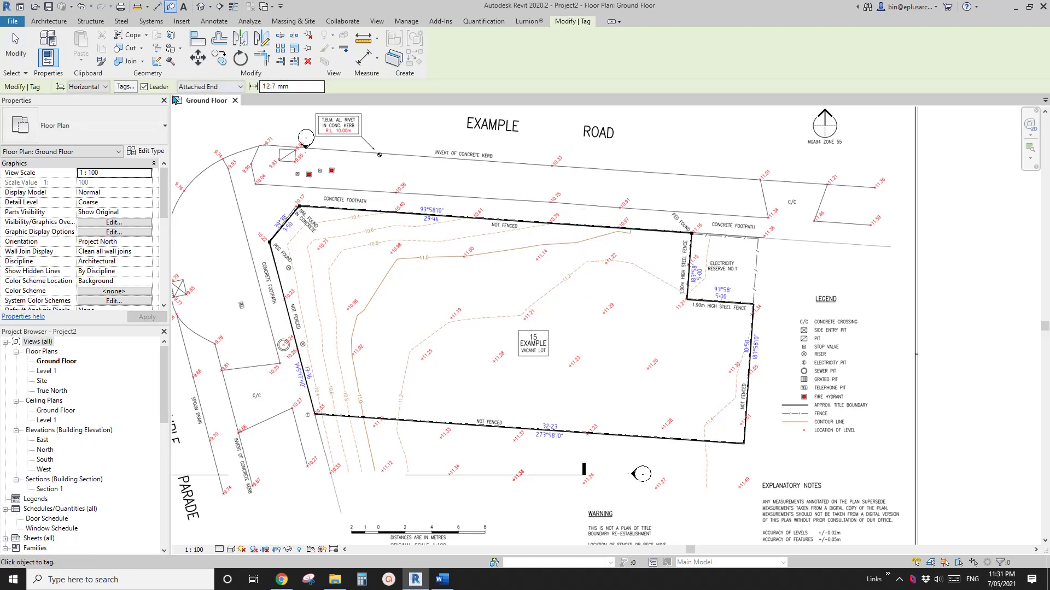
left_click(583, 224)
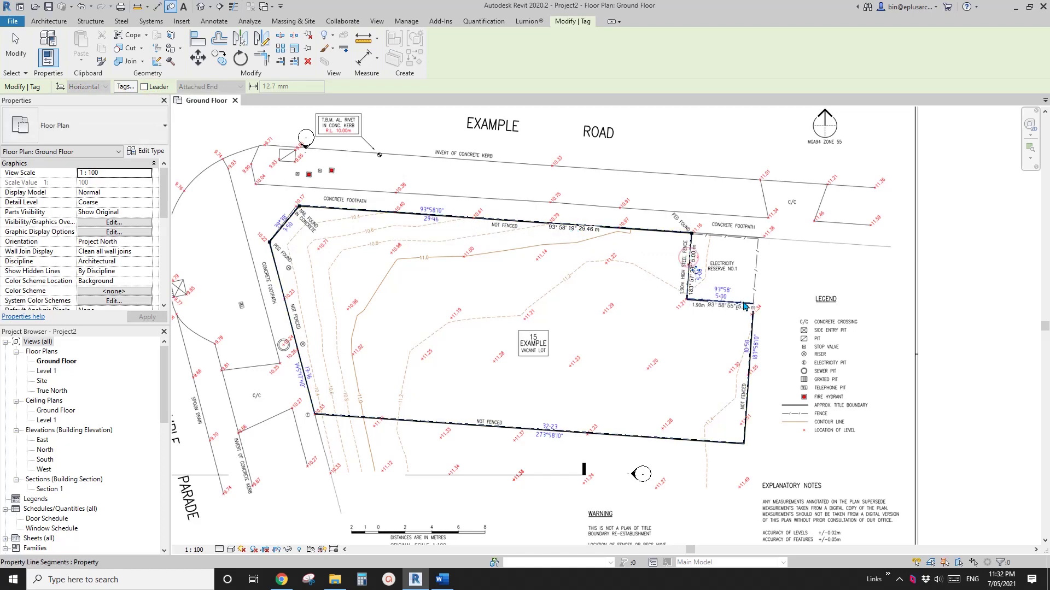
left_click(738, 301)
left_click(754, 384)
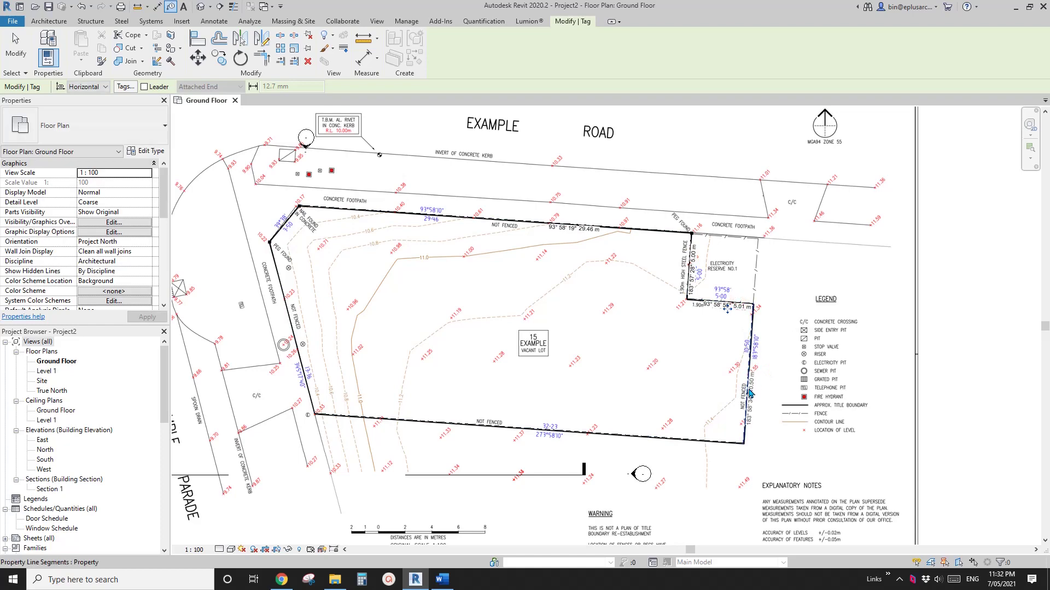
left_click(627, 436)
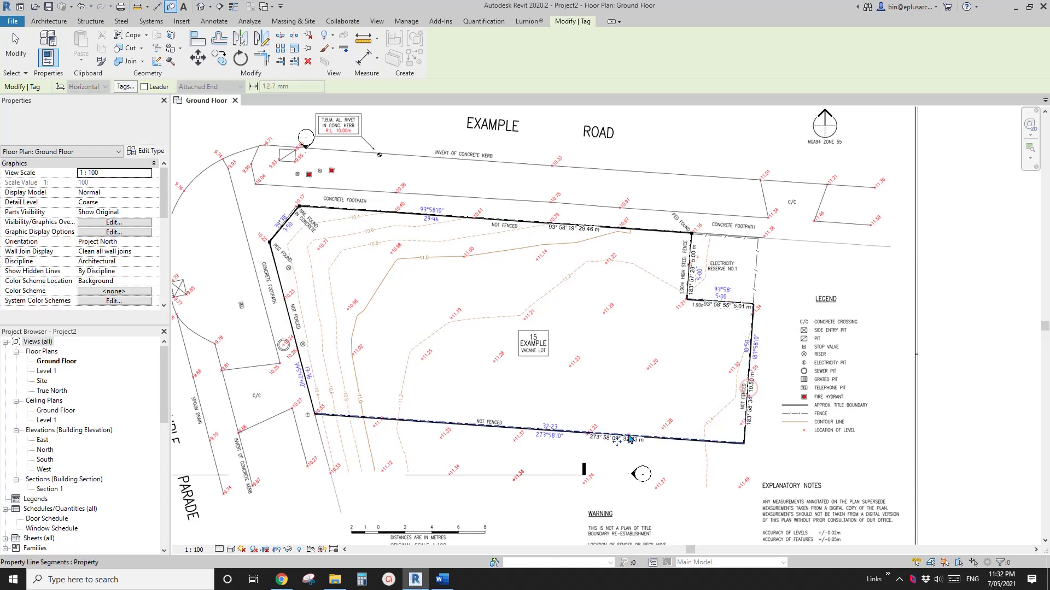
left_click(279, 300)
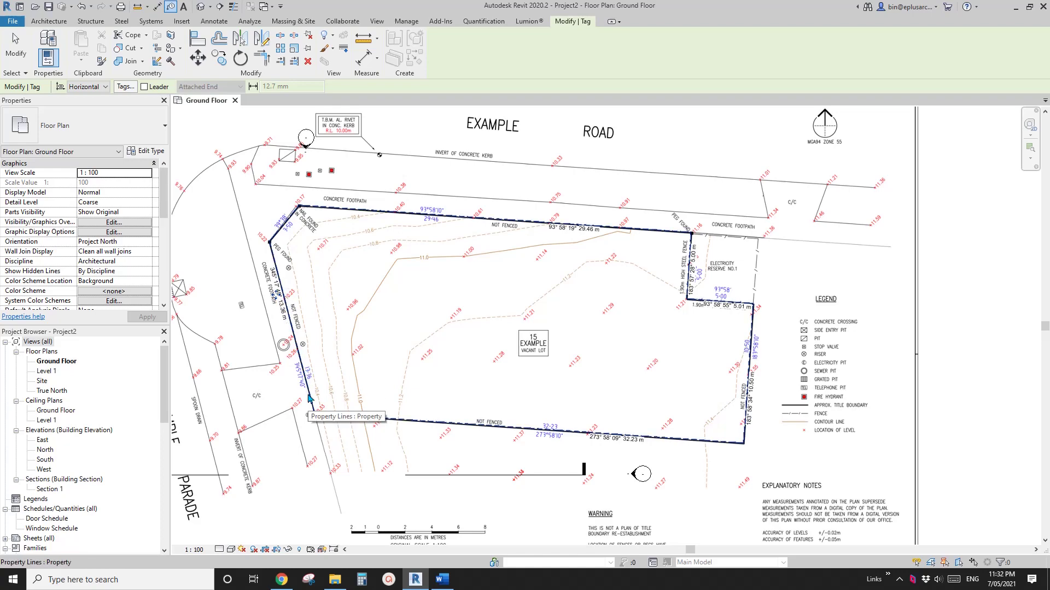
key("Escape")
Step: Reopen Site Settings and keep the angle display at Degrees
scroll(550, 293, "down", 3)
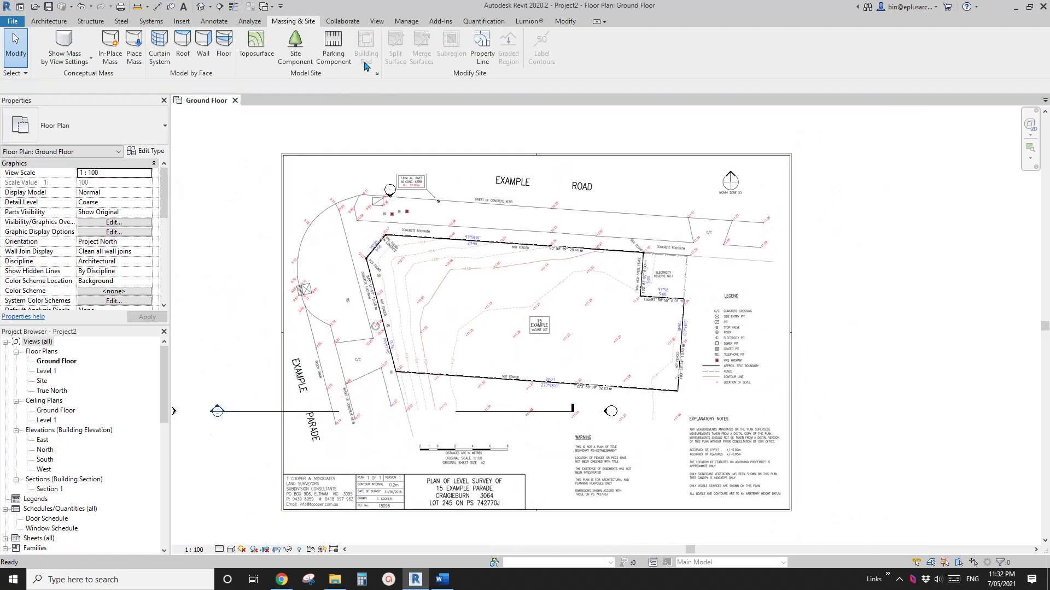
left_click(378, 73)
left_click(446, 117)
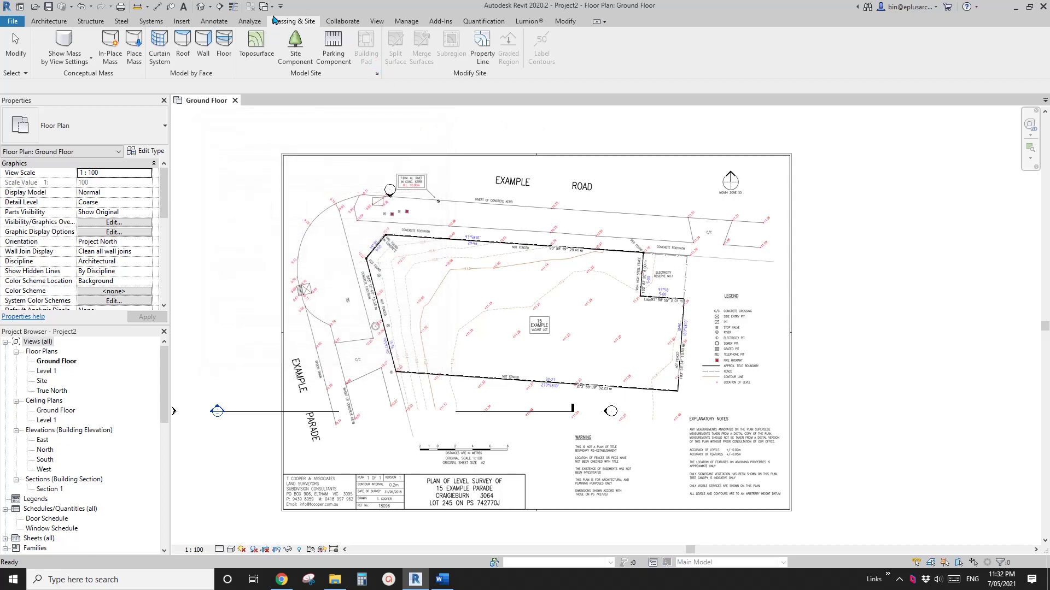
left_click(377, 74)
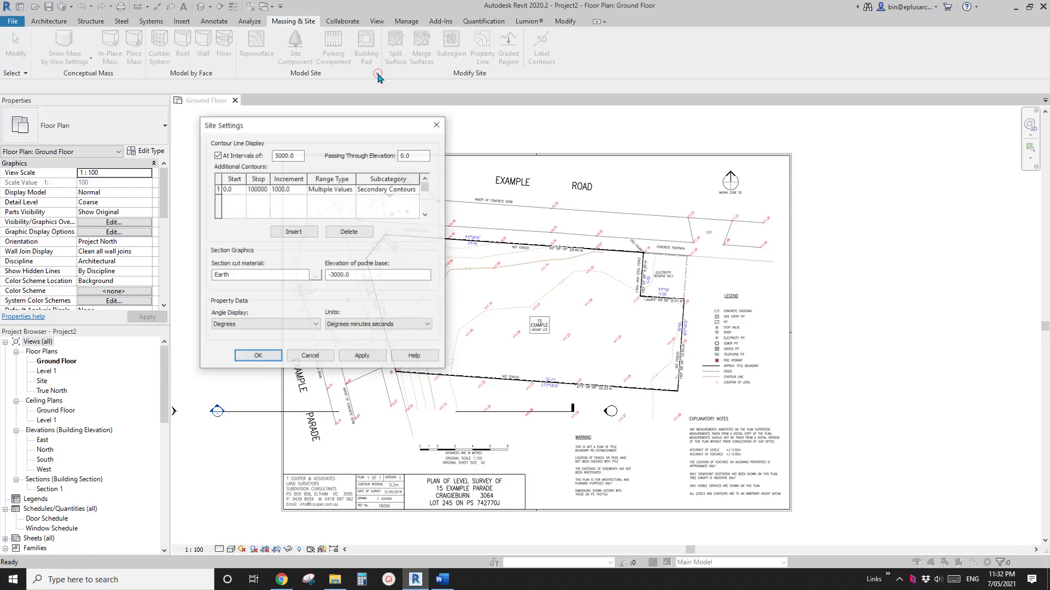
left_click(222, 326)
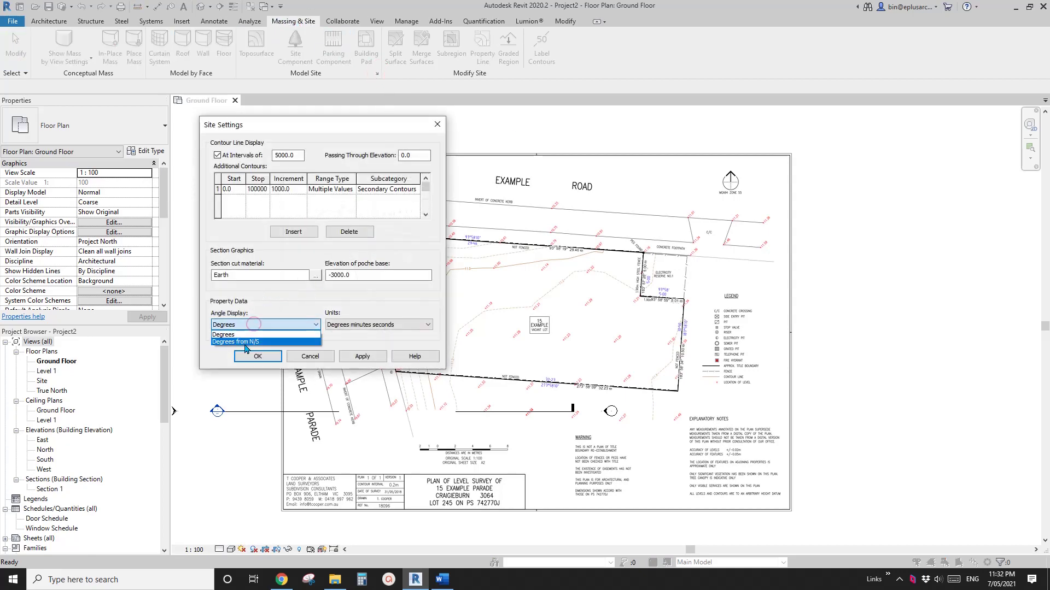
left_click(266, 337)
left_click(258, 356)
Step: Shift the survey sheet left and dismiss a new property line prompt
scroll(383, 262, "down", 5)
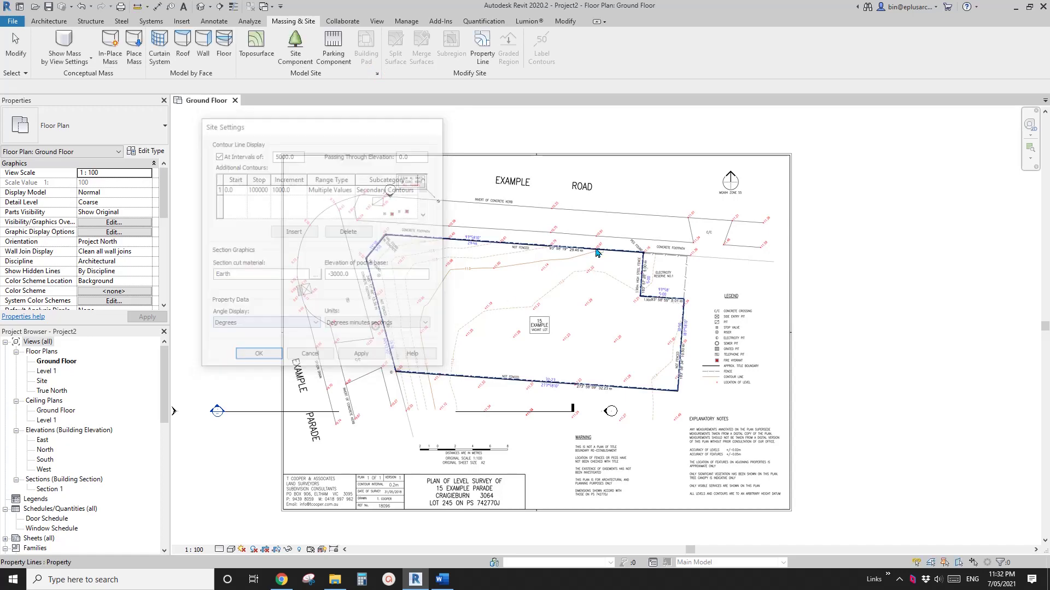
middle_click_drag(565, 270, 511, 276)
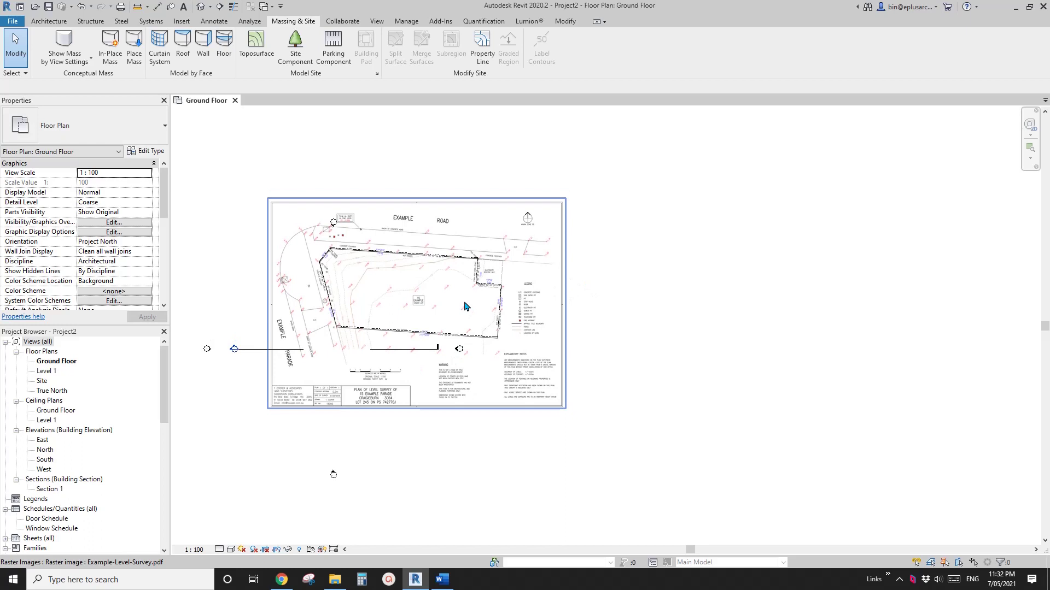
left_click(482, 49)
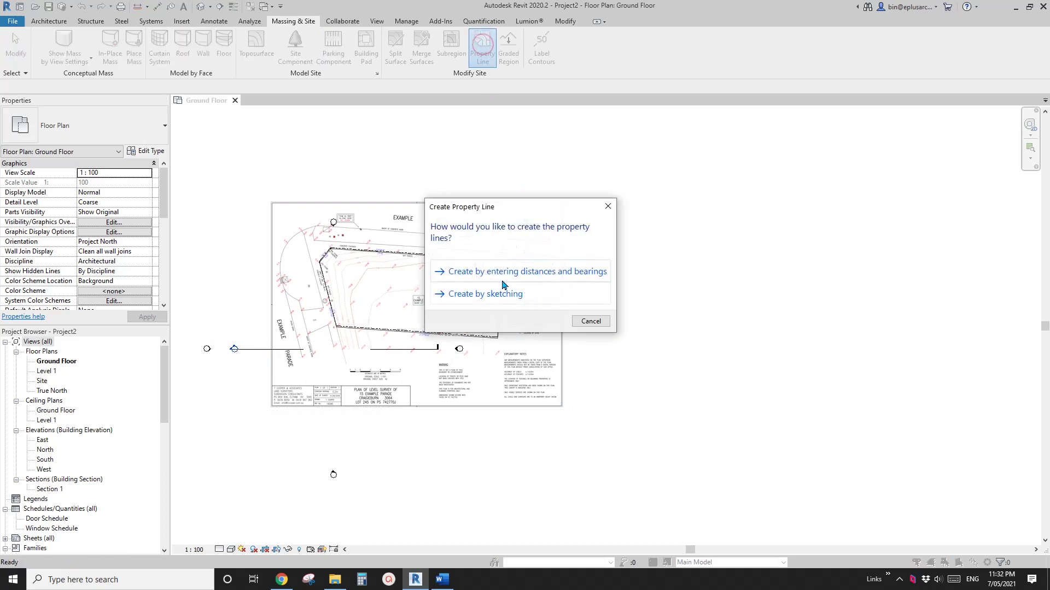
key("Escape")
scroll(603, 285, "down", 3)
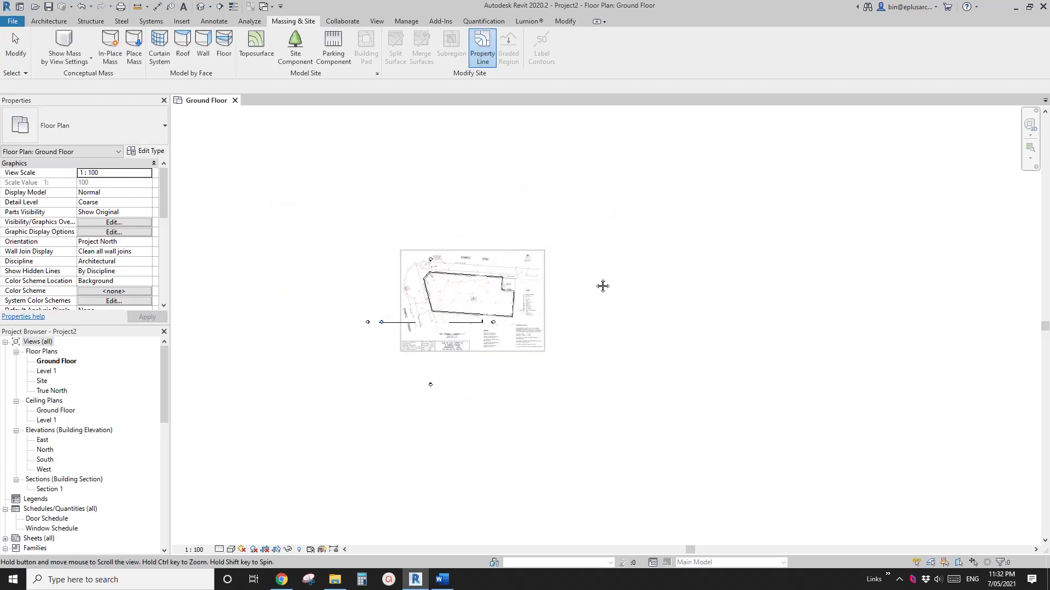
Step: Copy the survey PDF image with CO and place the copy to the right
left_click(580, 284)
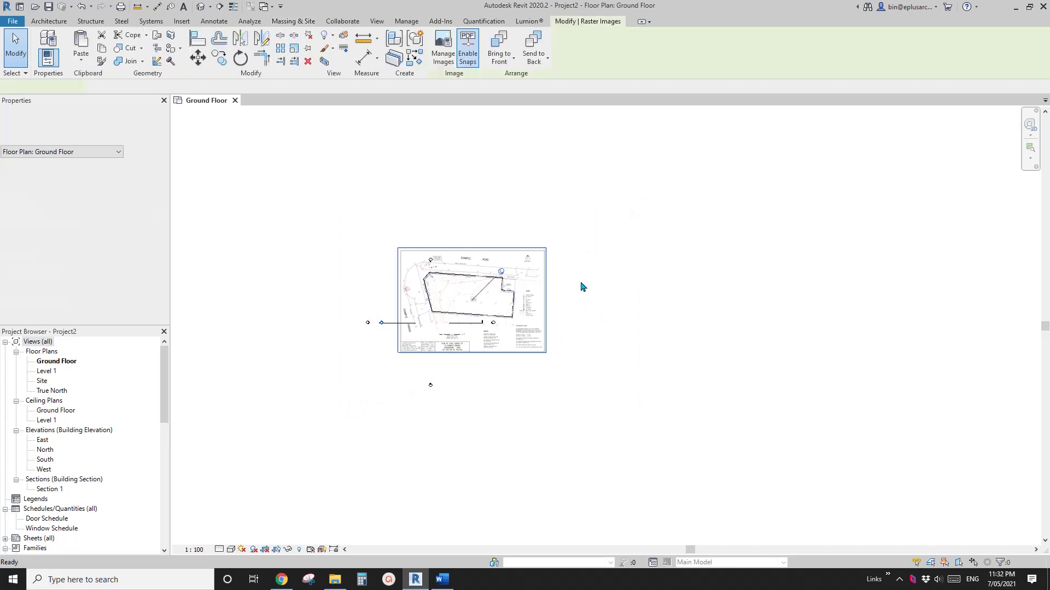
key("c")
key("o")
left_click(530, 268)
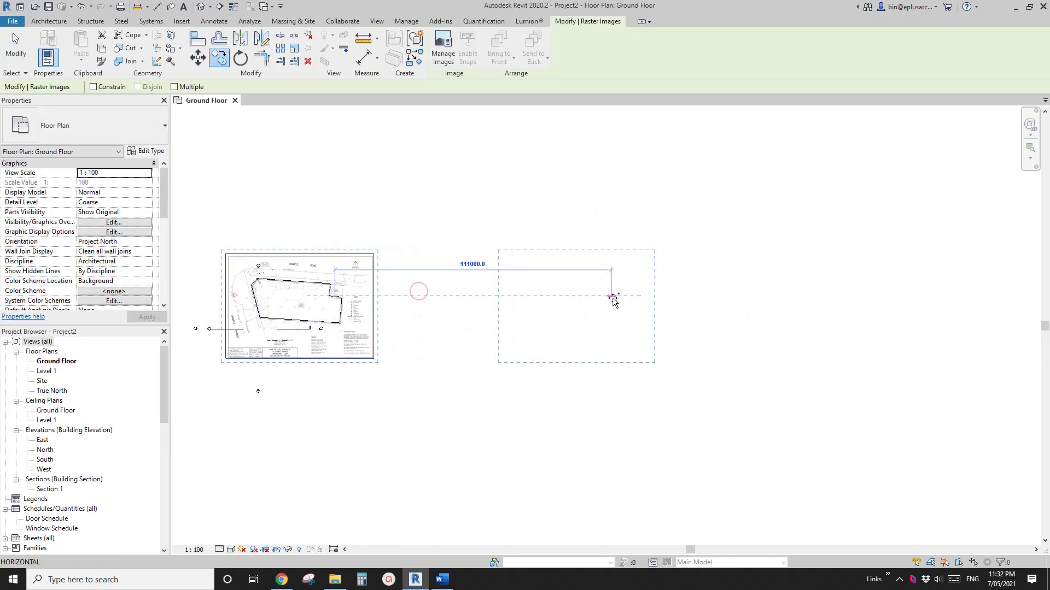
left_click(612, 306)
key("Escape")
Step: Pan across the survey, select the raster image, then deselect it
scroll(611, 312, "up", 6)
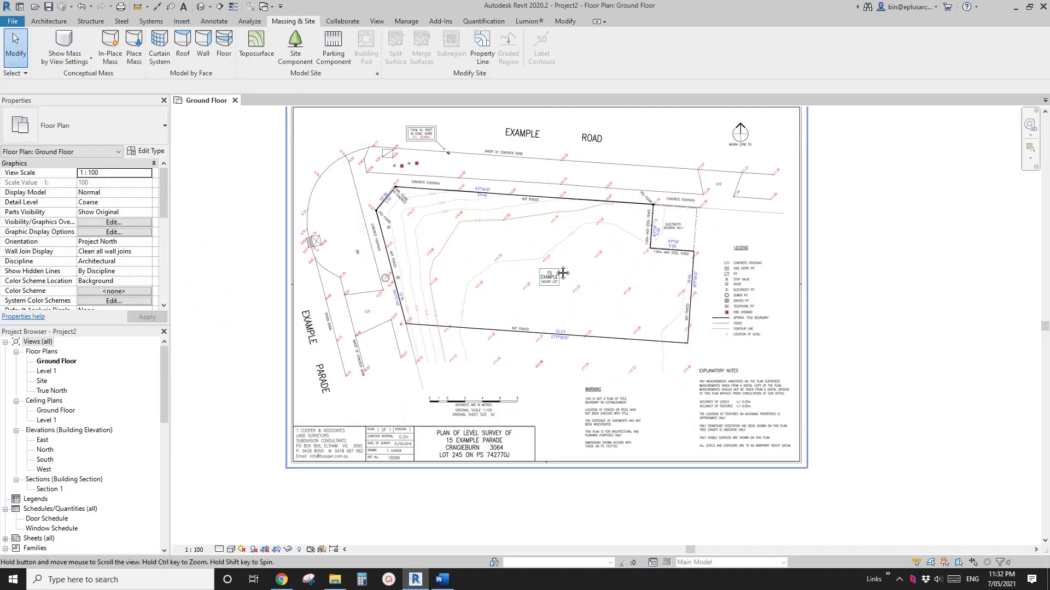
middle_click_drag(511, 272, 495, 285)
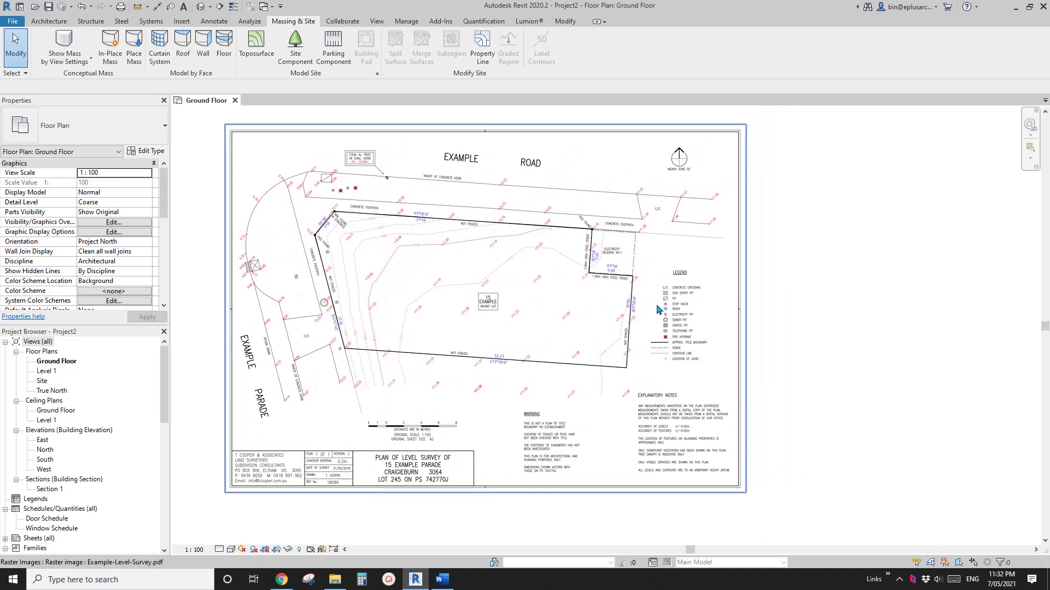
left_click(637, 191)
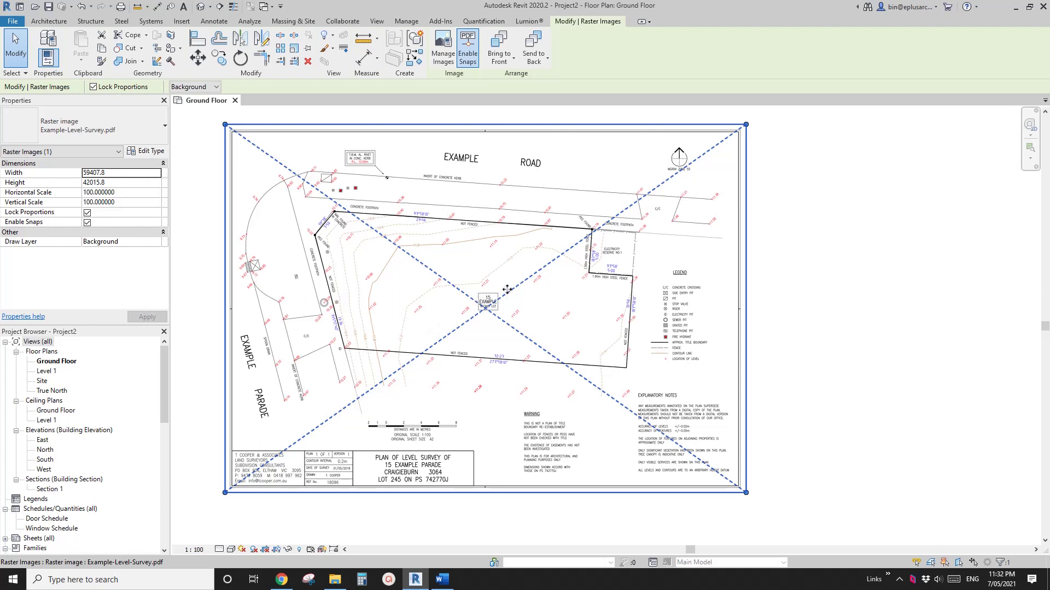
middle_click_drag(536, 298, 547, 303)
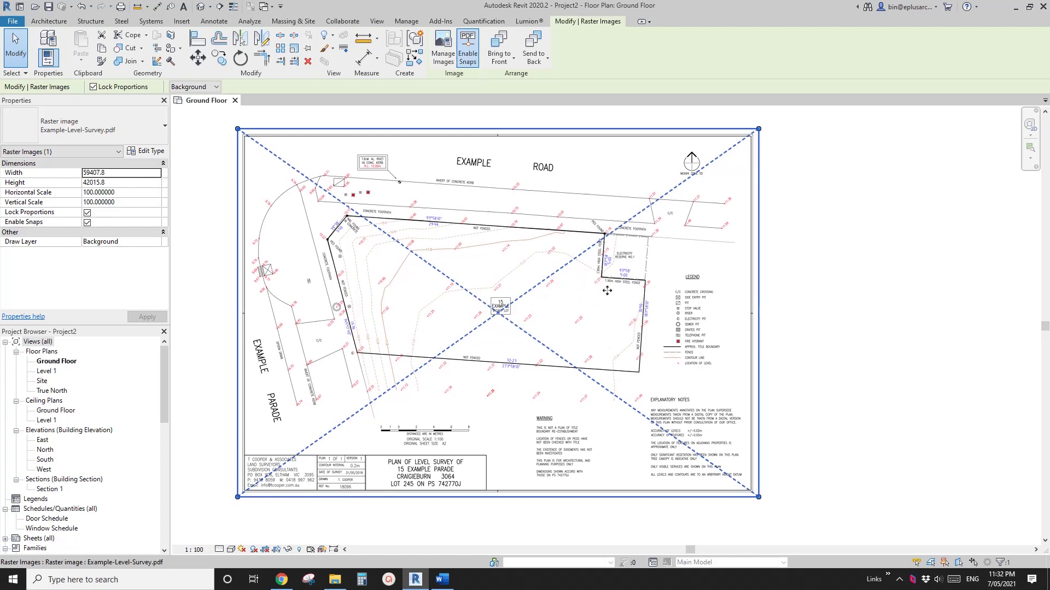
key("Escape")
scroll(470, 246, "up", 2)
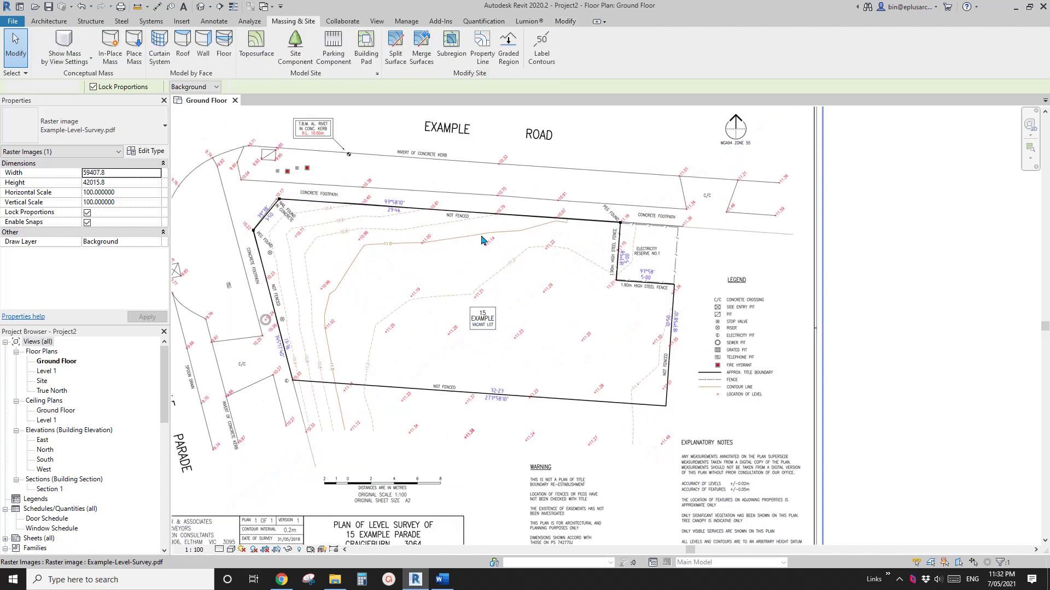
scroll(268, 202, "up", 1)
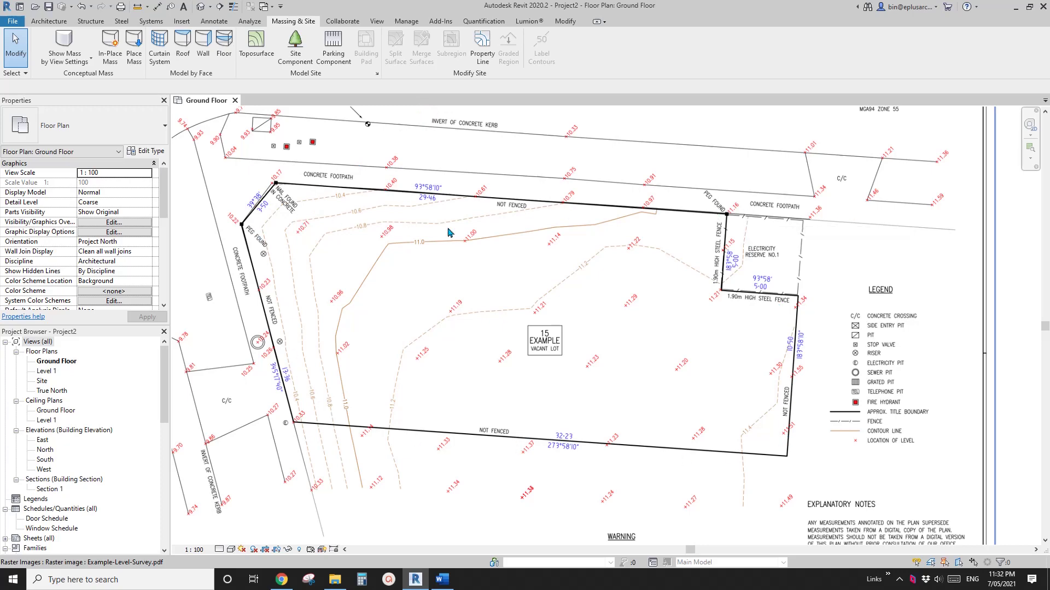
Step: Open the distances-and-bearings deed table, move it aside, then cancel it
middle_click_drag(448, 232, 441, 231)
middle_click_drag(520, 231, 502, 237)
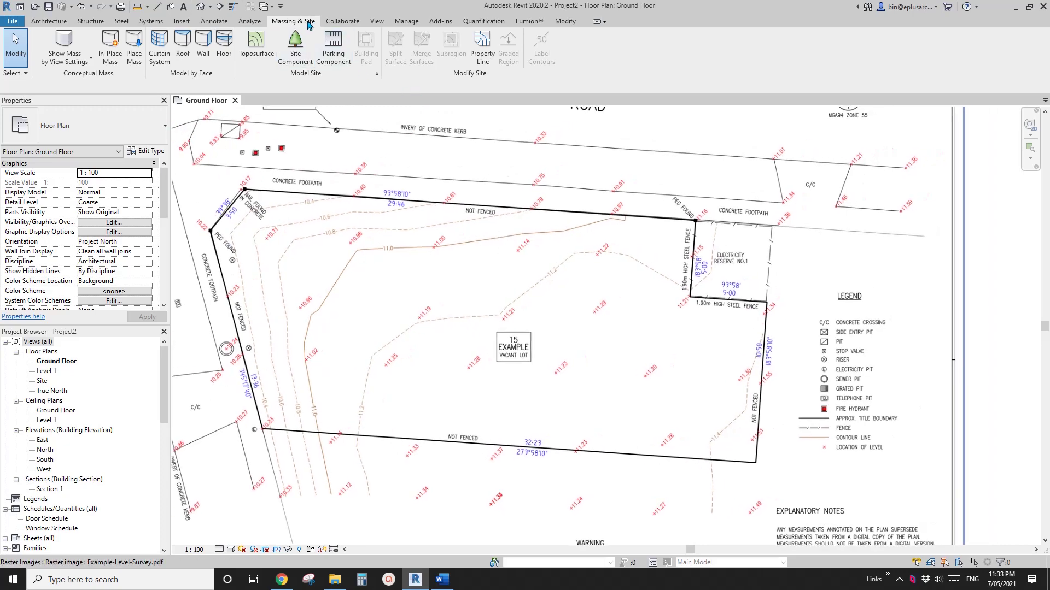
left_click(482, 49)
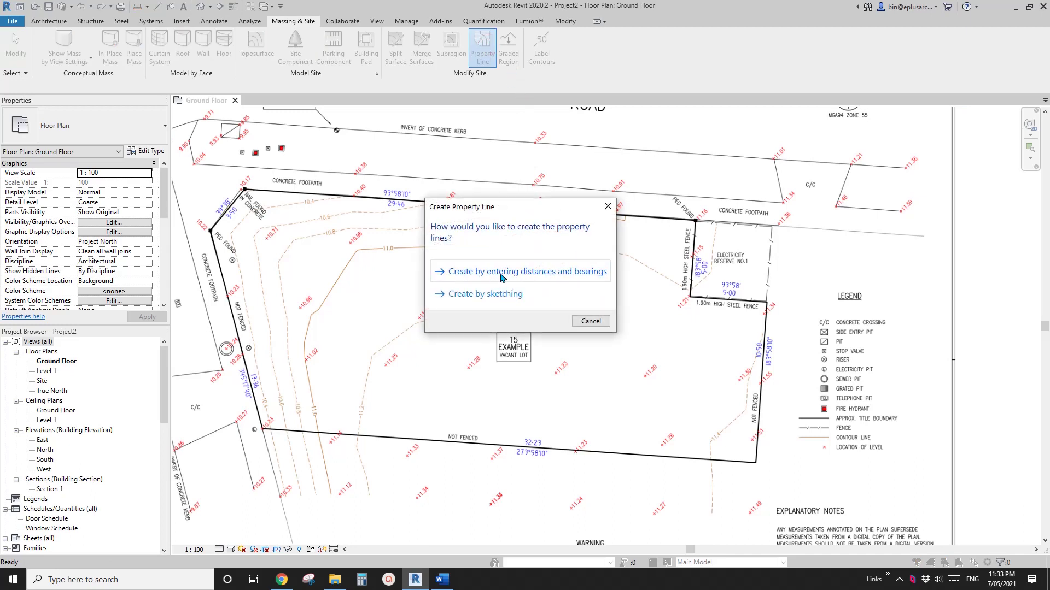
left_click(554, 273)
mouse_move(789, 191)
left_mouse_down()
mouse_move(801, 182)
mouse_move(726, 186)
left_mouse_up()
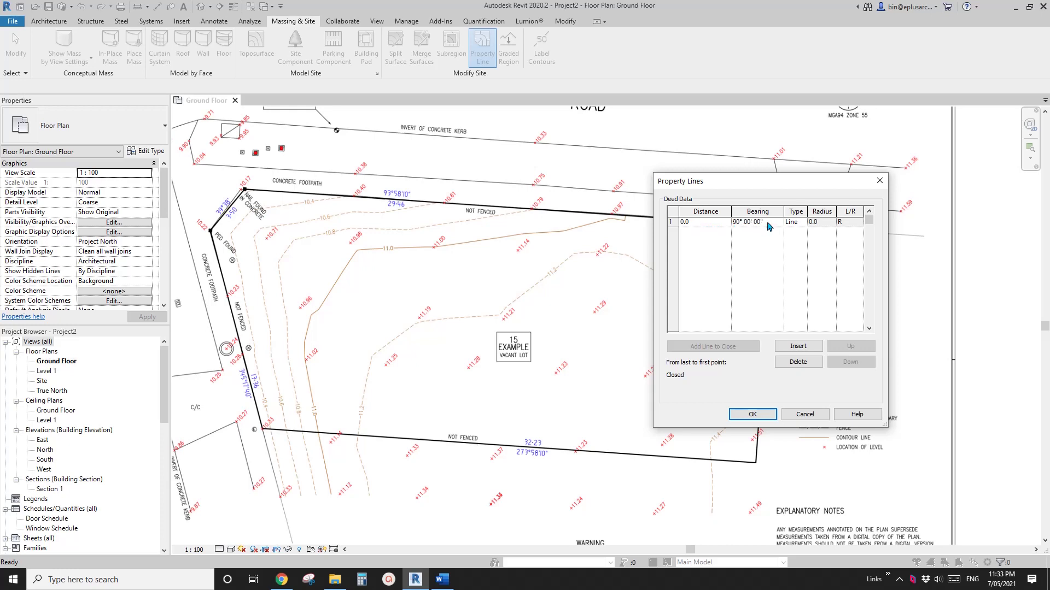
left_click(805, 414)
Step: Set angle display to Degrees from N/S and reopen the deed table
left_click(377, 73)
left_click(283, 325)
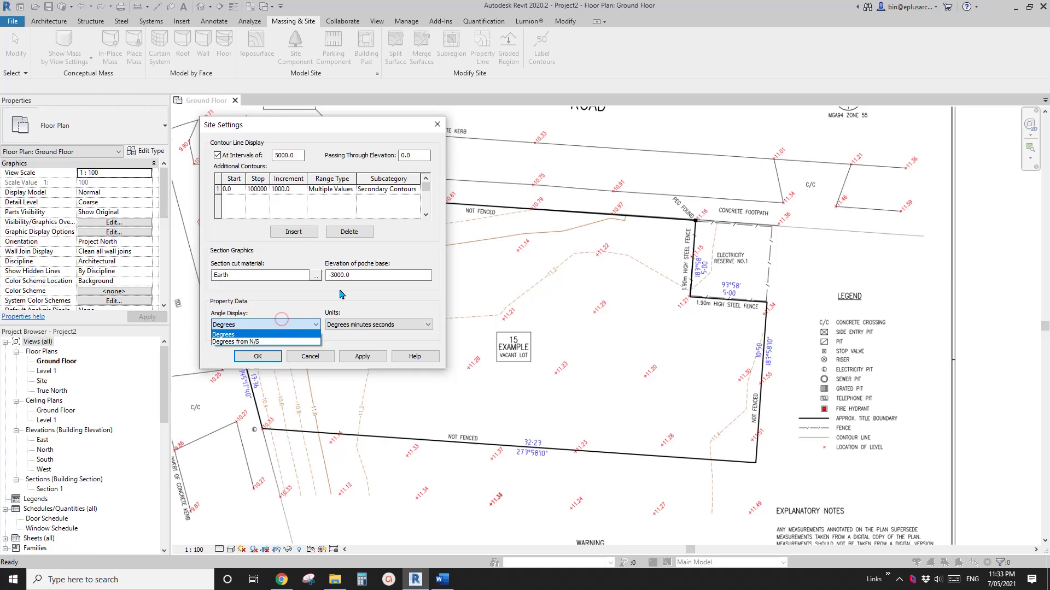
left_click(249, 343)
left_click(255, 356)
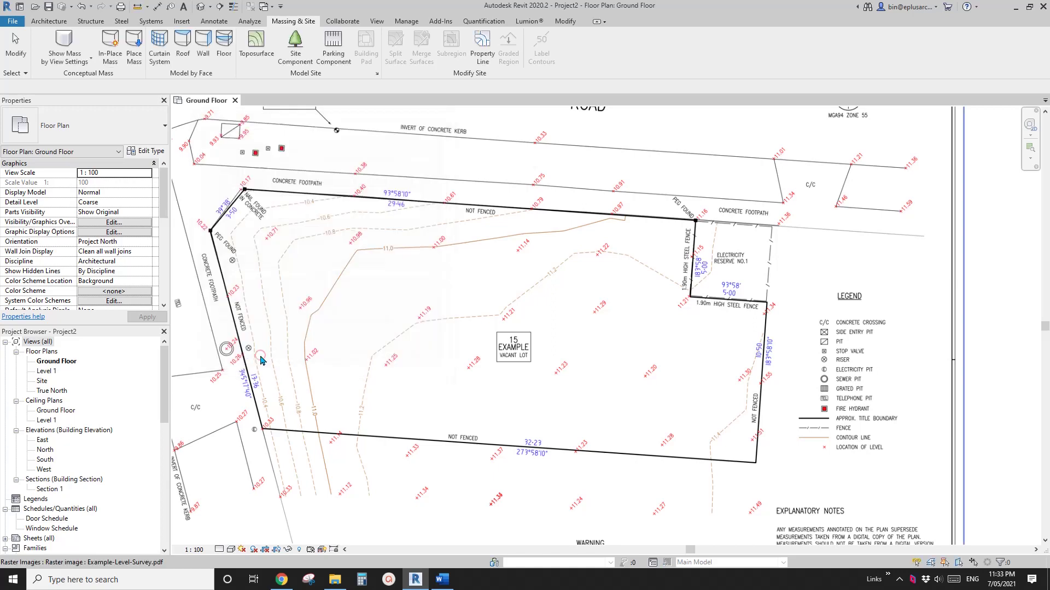
left_click(482, 50)
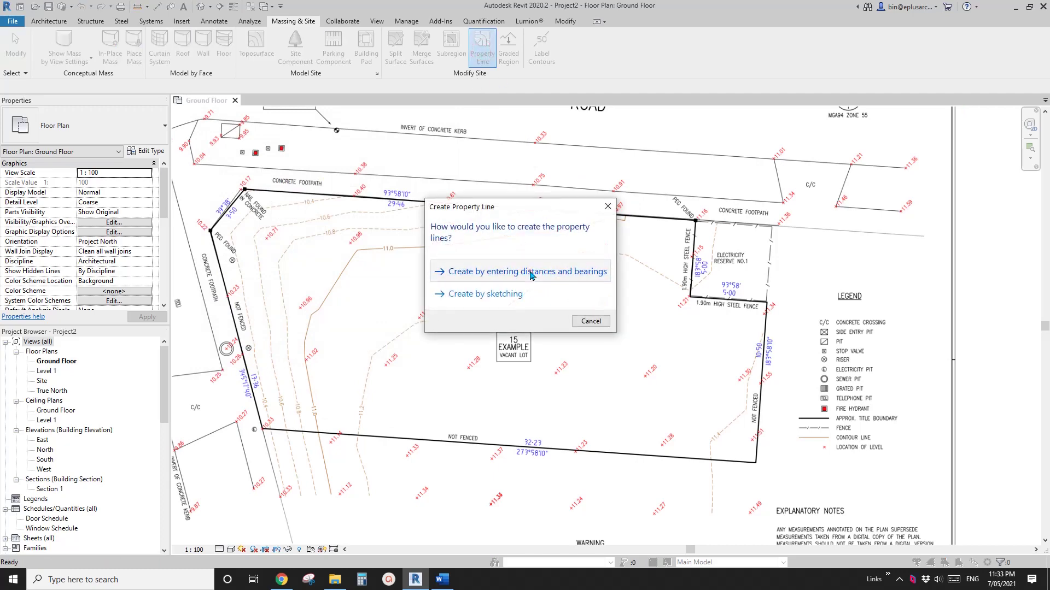
left_click(519, 273)
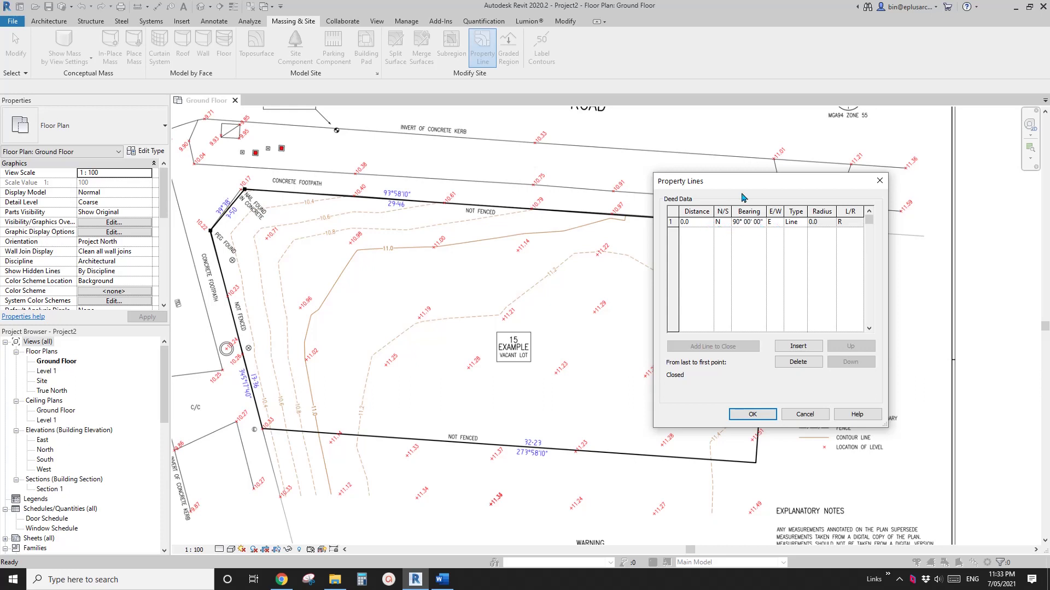
left_click_drag(743, 182, 803, 205)
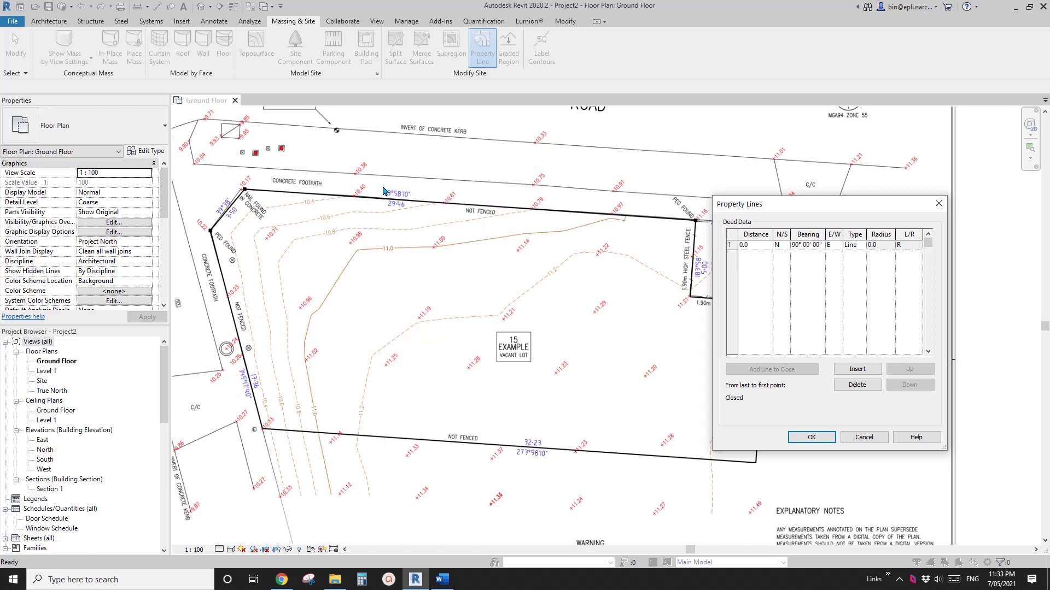
Step: Cancel the deed table and set the Site Settings angle display back to Degrees
left_click(866, 440)
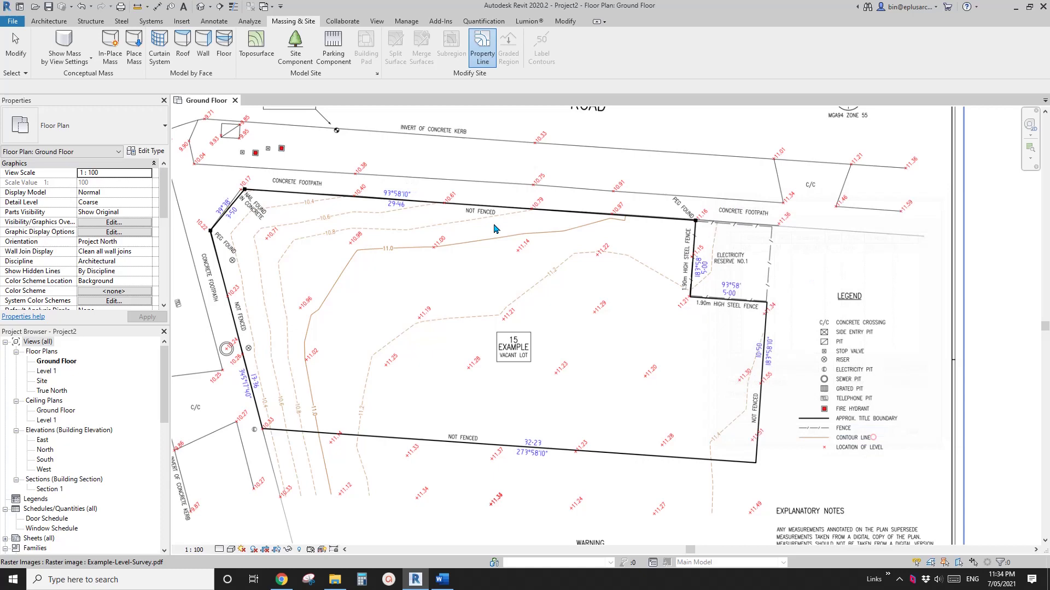
left_click(376, 73)
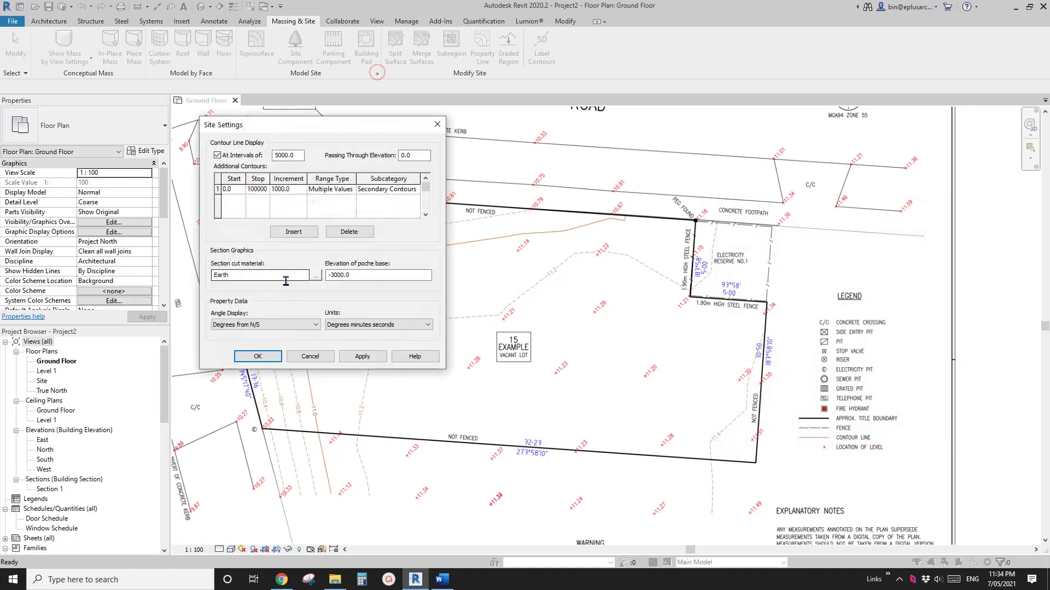
left_click(235, 324)
left_click(228, 339)
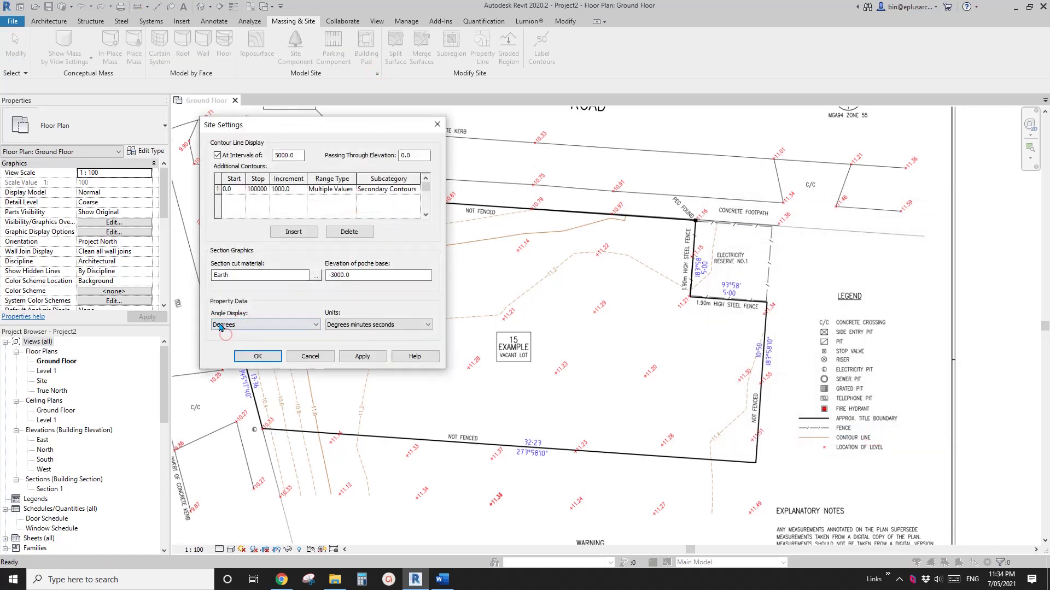
left_click(267, 356)
Step: Reopen the distances-and-bearings deed table and move it off the lot
left_click(475, 55)
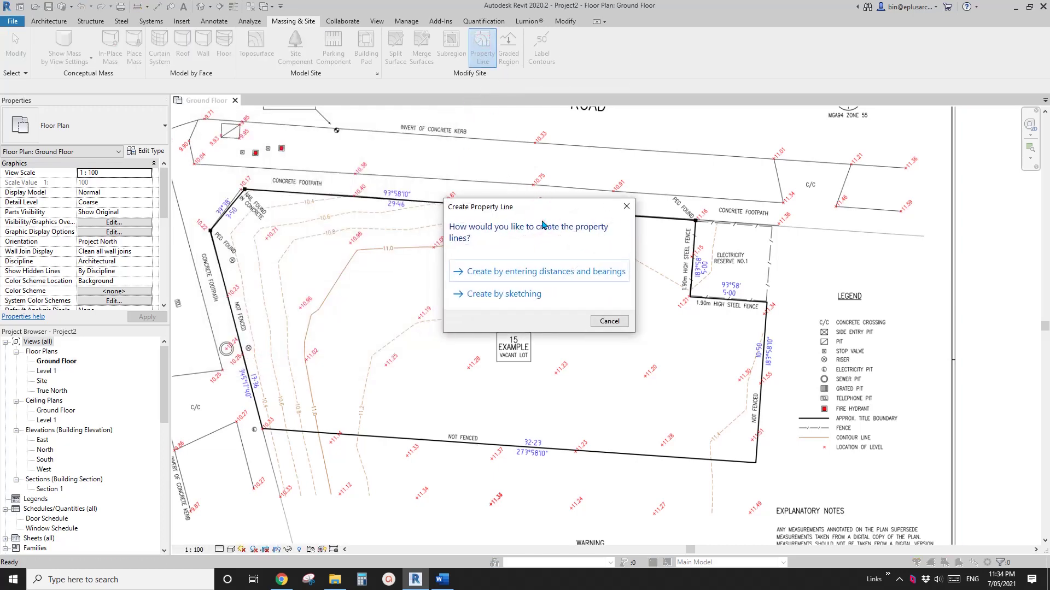
left_click_drag(552, 214, 654, 242)
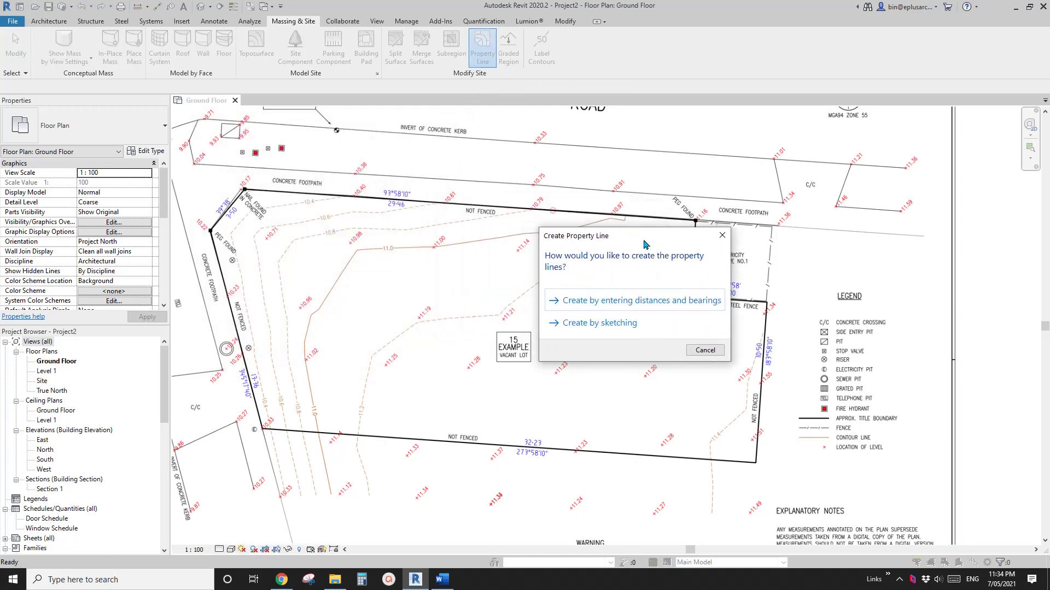
left_click(631, 302)
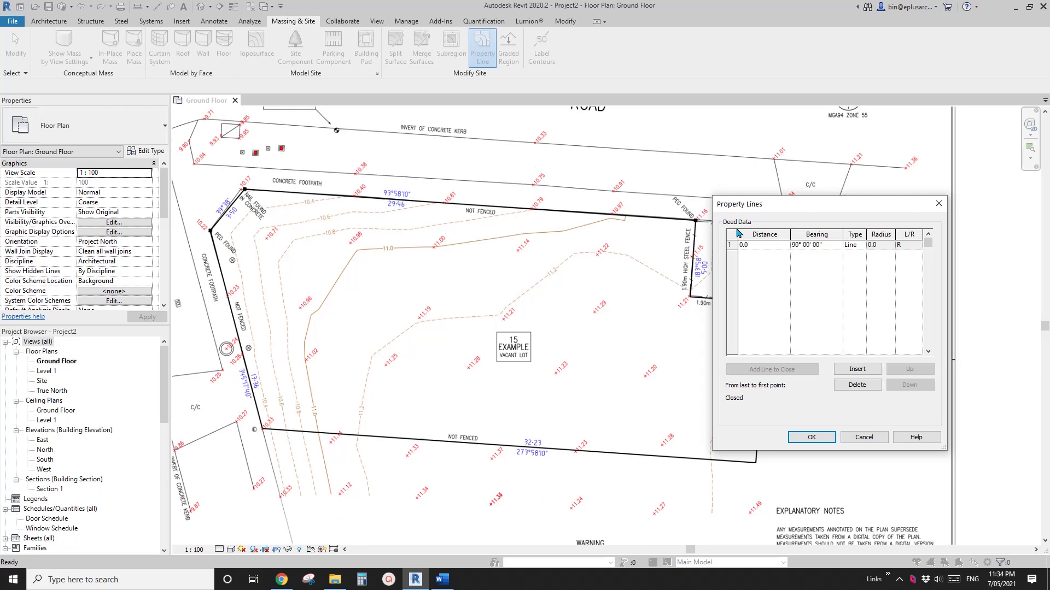
mouse_move(781, 211)
left_mouse_down()
mouse_move(793, 307)
mouse_move(783, 269)
mouse_move(792, 285)
mouse_move(775, 276)
mouse_move(864, 195)
mouse_move(853, 180)
left_mouse_up()
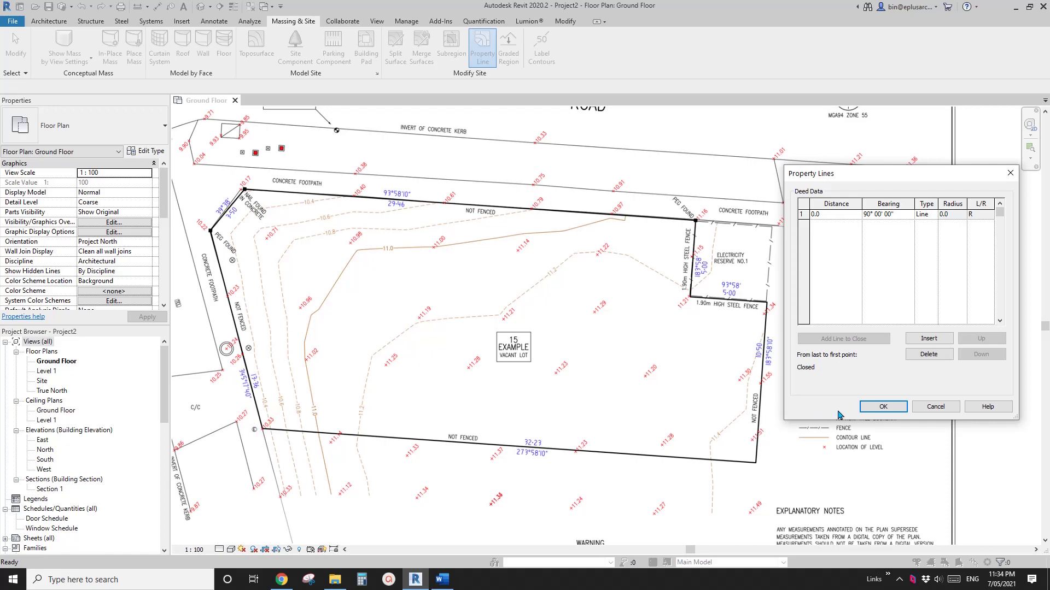
Step: Close the deed table and draw three chained detail lines (DL) across the lot
left_click(935, 407)
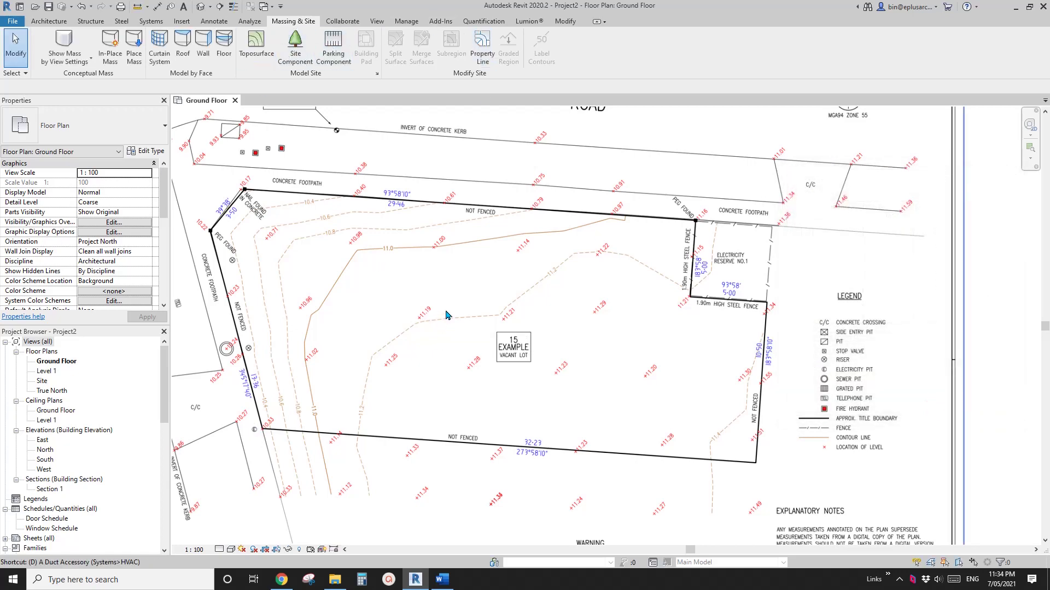
key("d")
key("l")
left_click(340, 398)
left_click(309, 301)
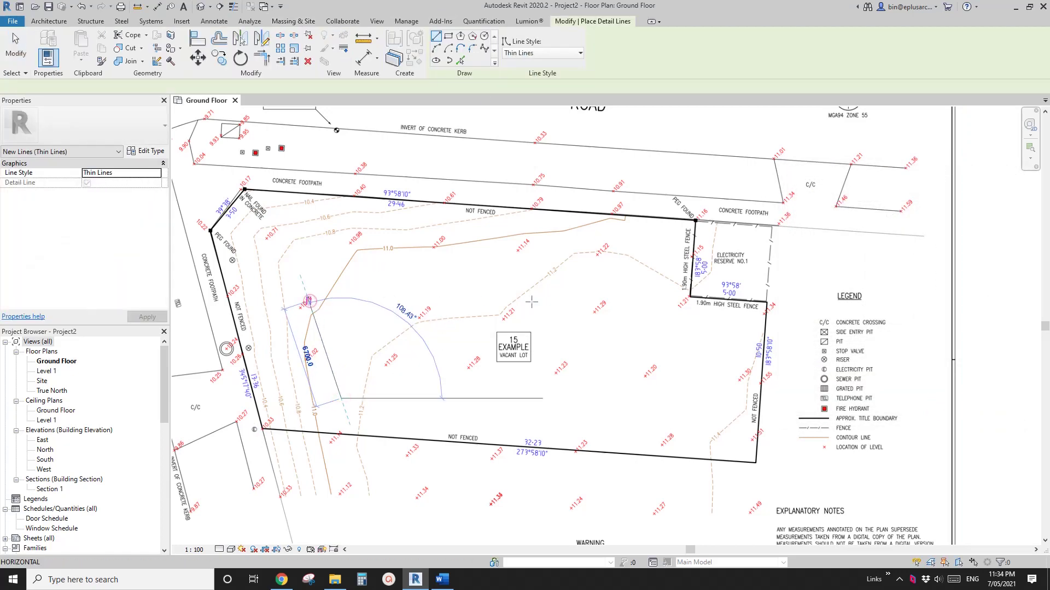
left_click(584, 300)
left_click(574, 407)
scroll(362, 399, "up", 8)
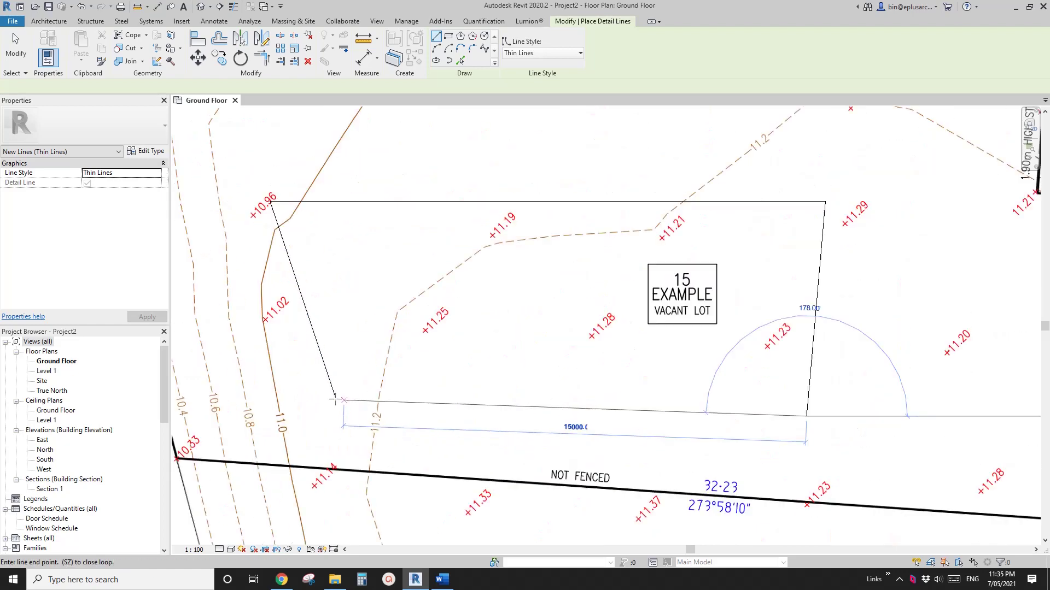
scroll(343, 386, "up", 5)
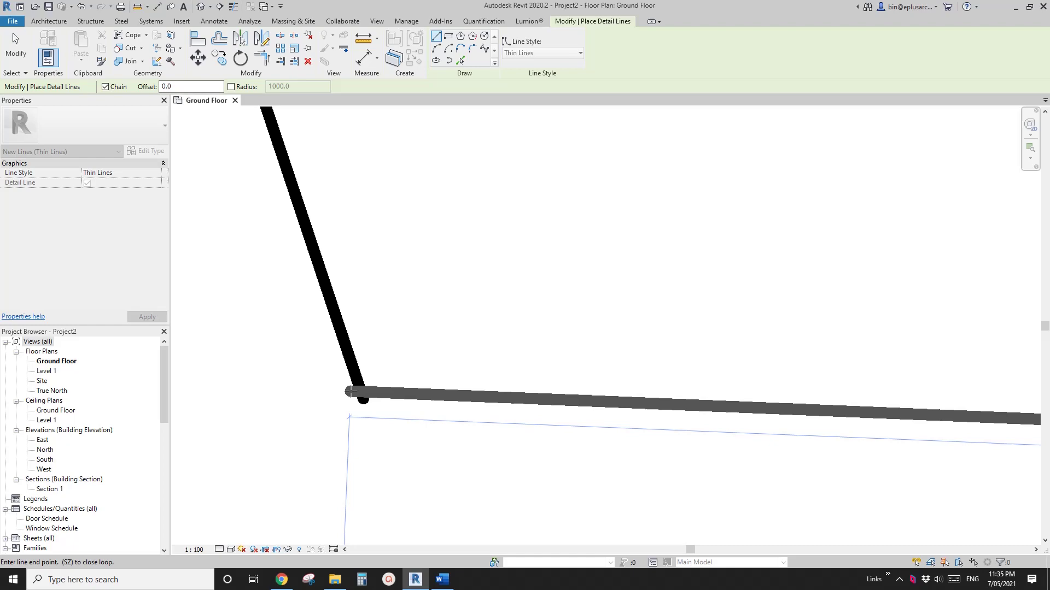
Step: Close the detail-line outline at its starting corner and end the command
left_click(352, 390)
key("Escape")
key("Escape")
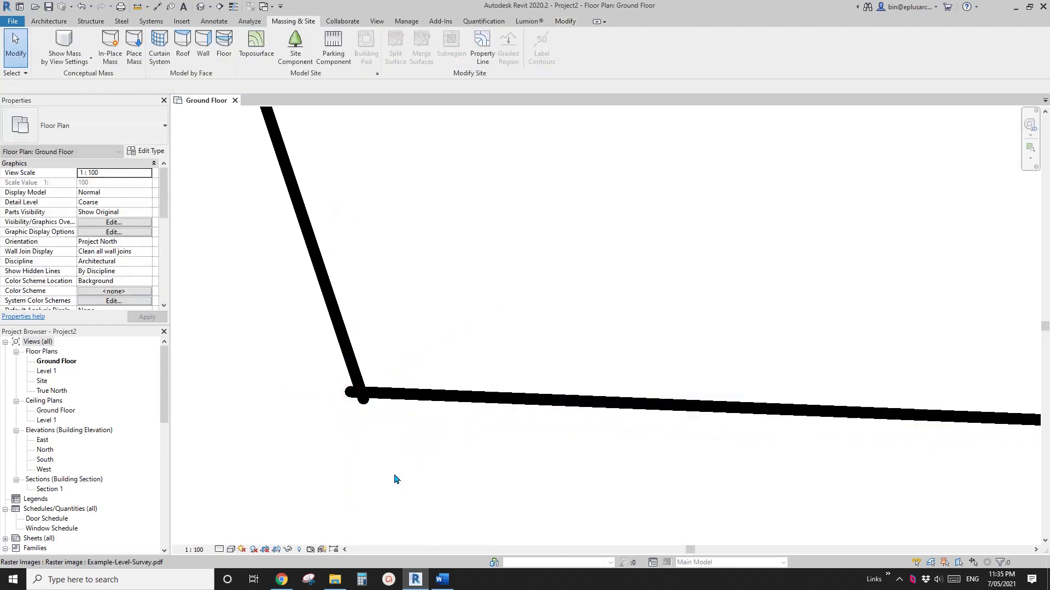
scroll(391, 406, "down", 4)
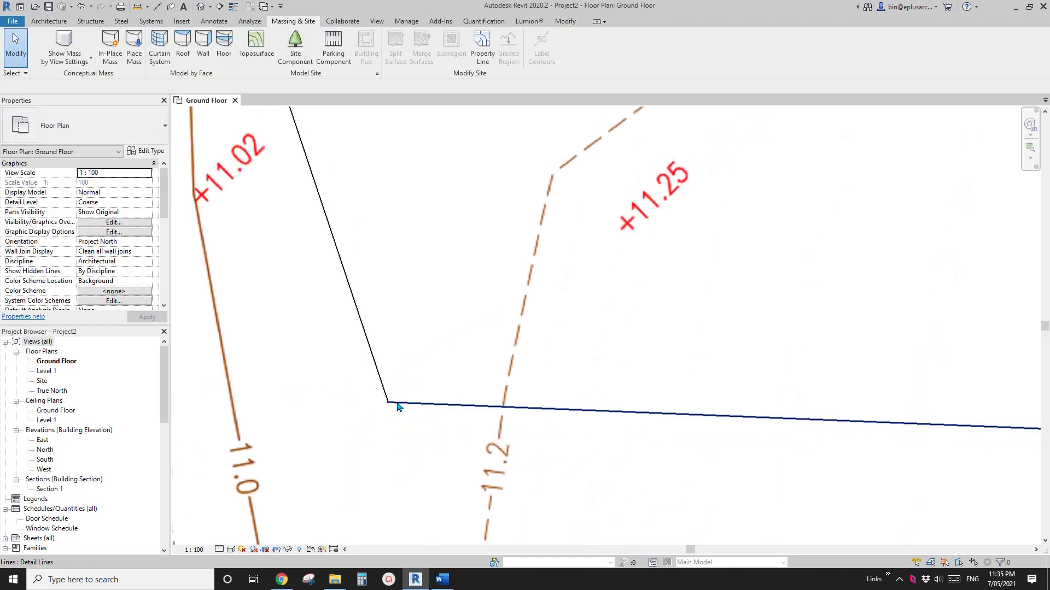
scroll(376, 393, "down", 2)
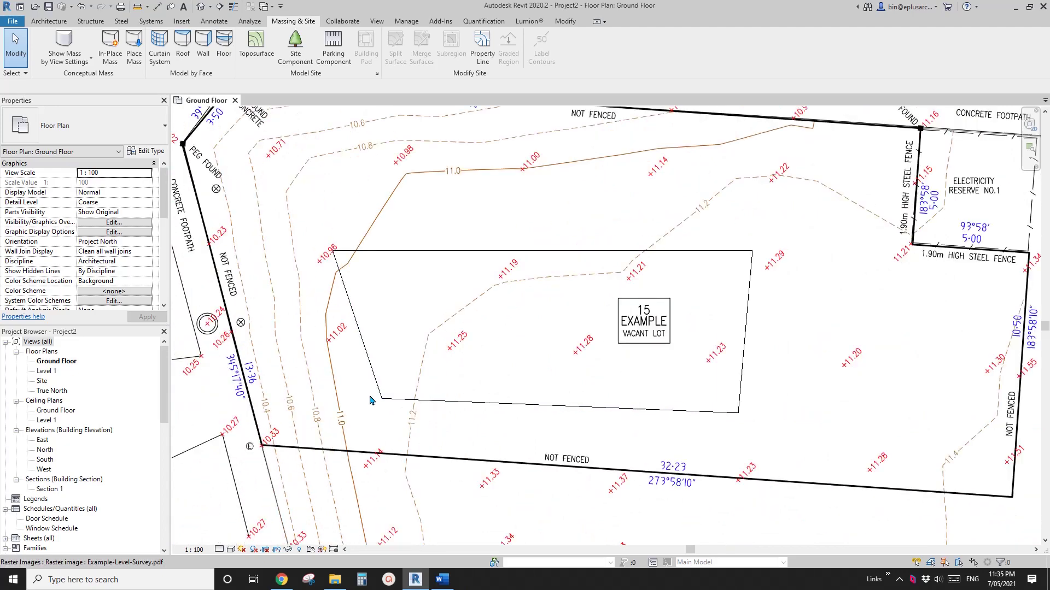
scroll(361, 389, "down", 1)
Step: Select the detail-line outline and delete it
left_click(341, 355)
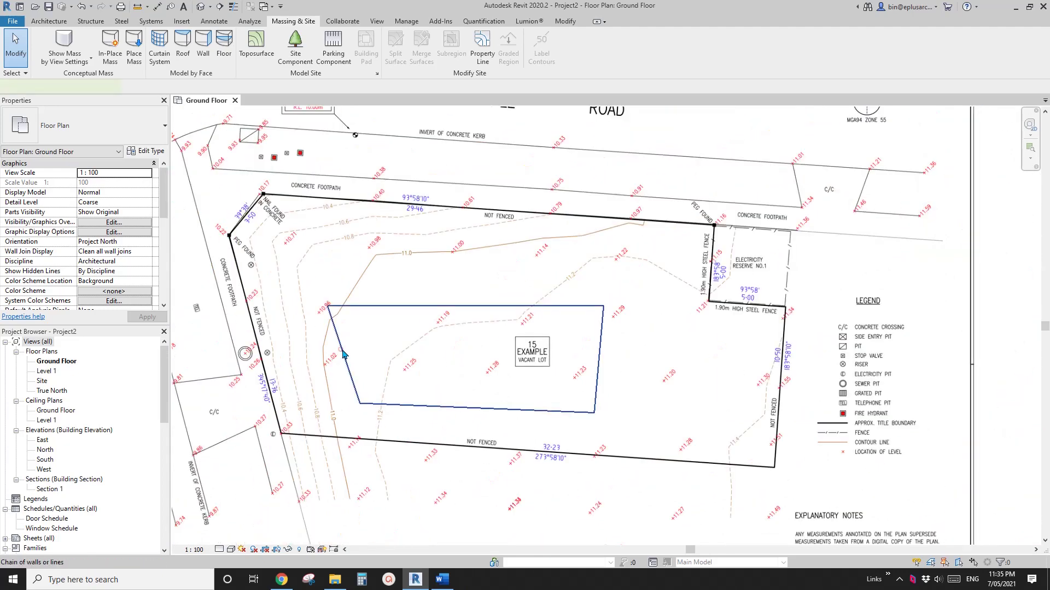
key("Delete")
scroll(383, 406, "down", 1)
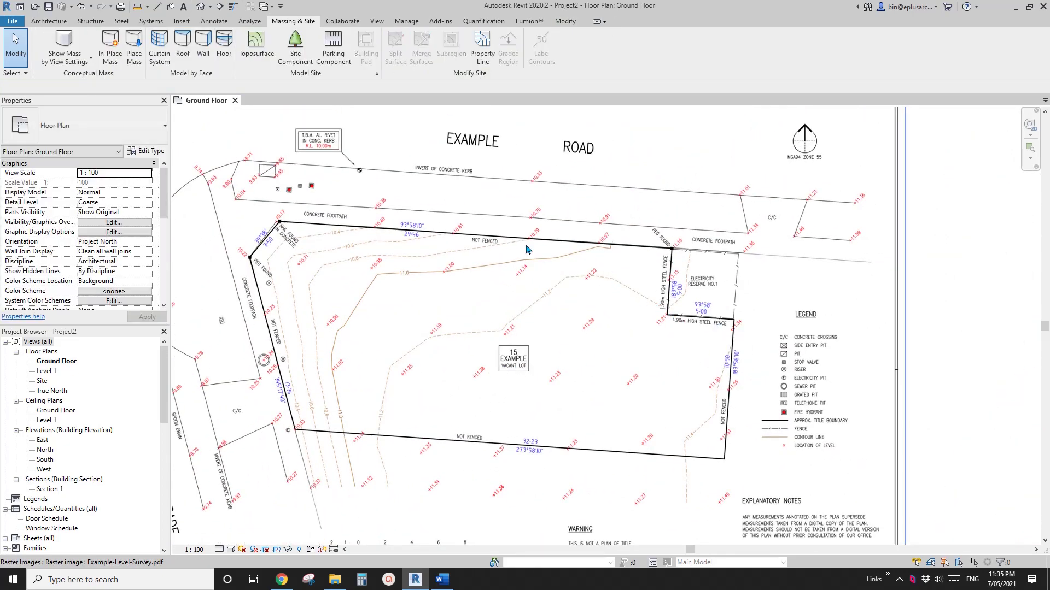
middle_click_drag(730, 381, 724, 383)
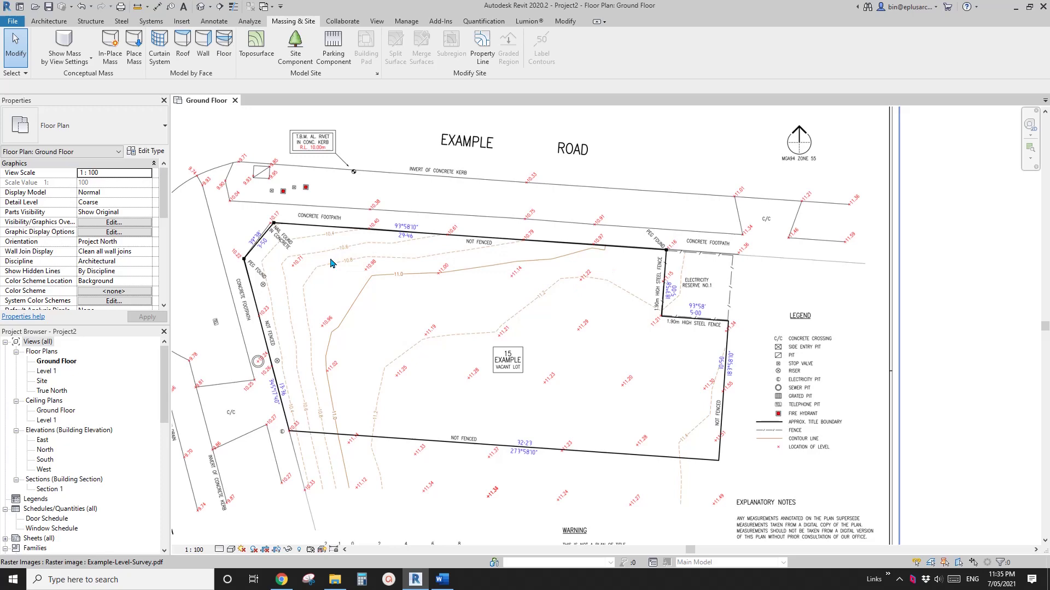
scroll(304, 304, "down", 3)
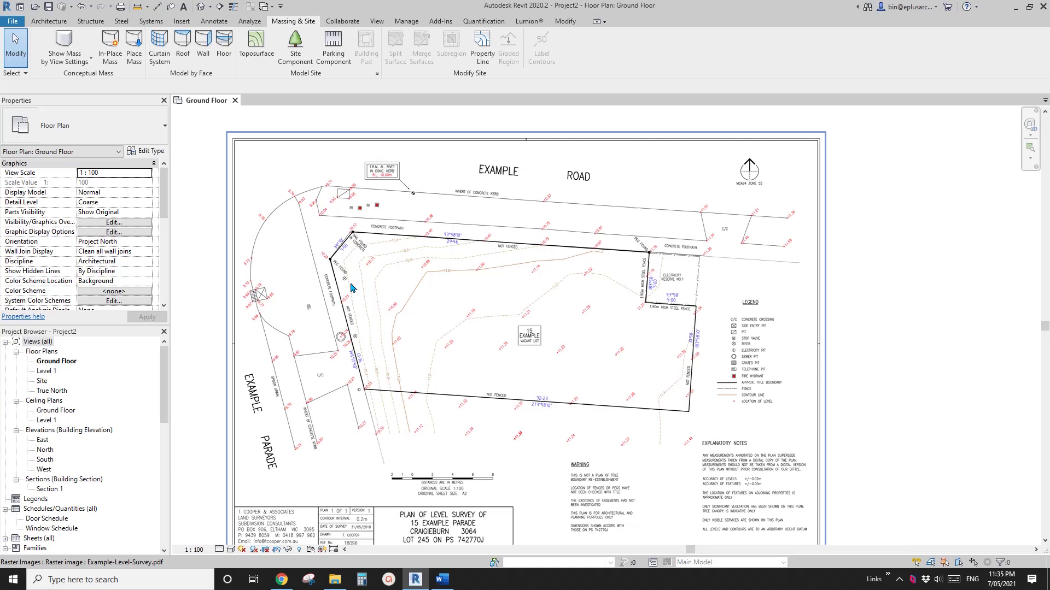
scroll(343, 259, "up", 3)
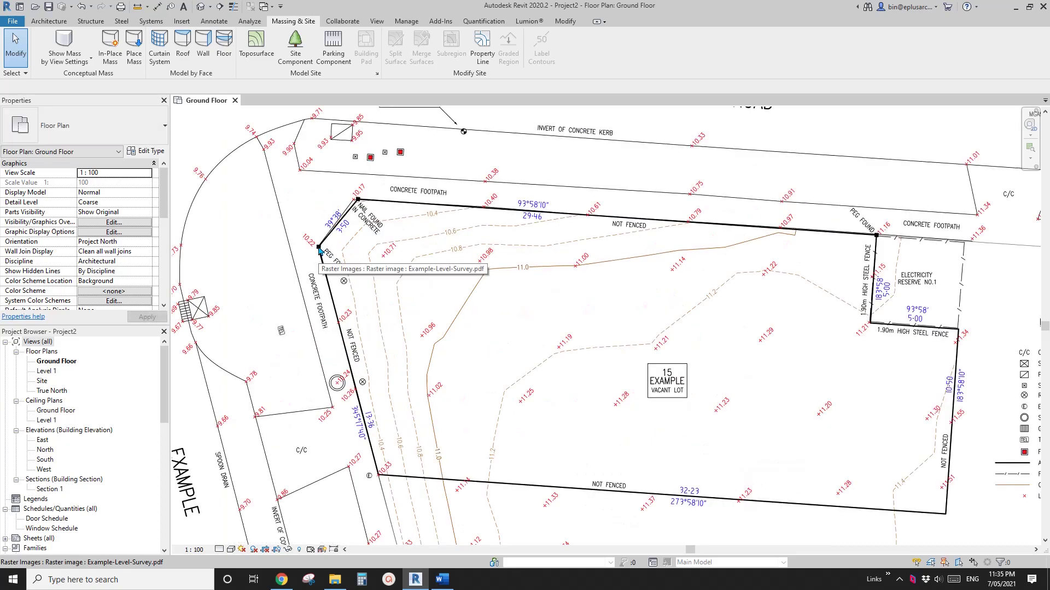
scroll(320, 249, "down", 3)
mouse_move(468, 252)
middle_mouse_down()
mouse_move(427, 269)
mouse_move(446, 274)
mouse_move(403, 256)
mouse_move(426, 254)
middle_mouse_up()
scroll(397, 269, "up", 2)
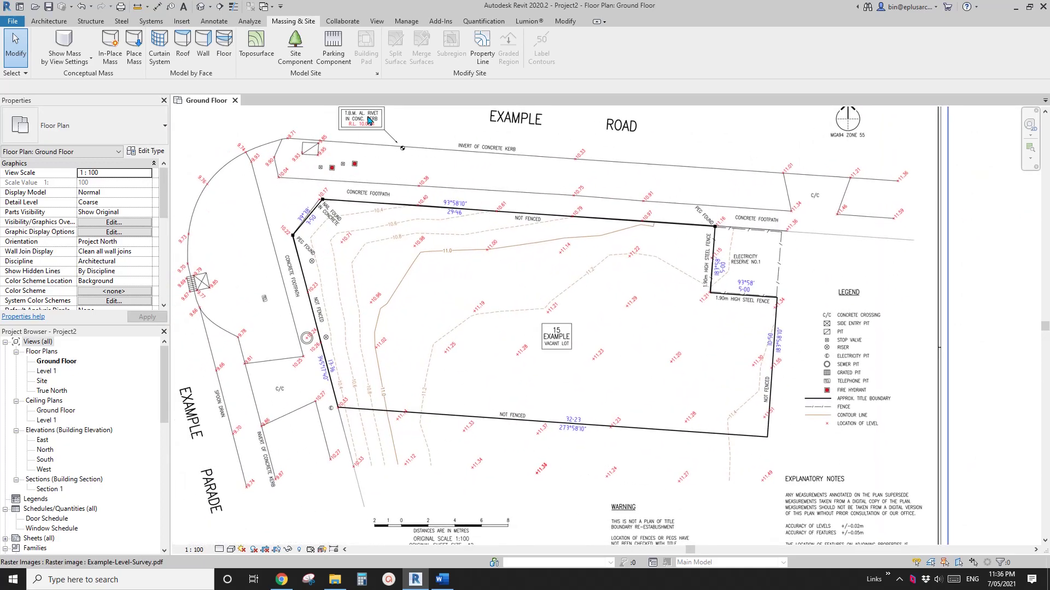
Step: Start a Property Line by distances and bearings and shift the deed-data window slightly right
left_click(481, 50)
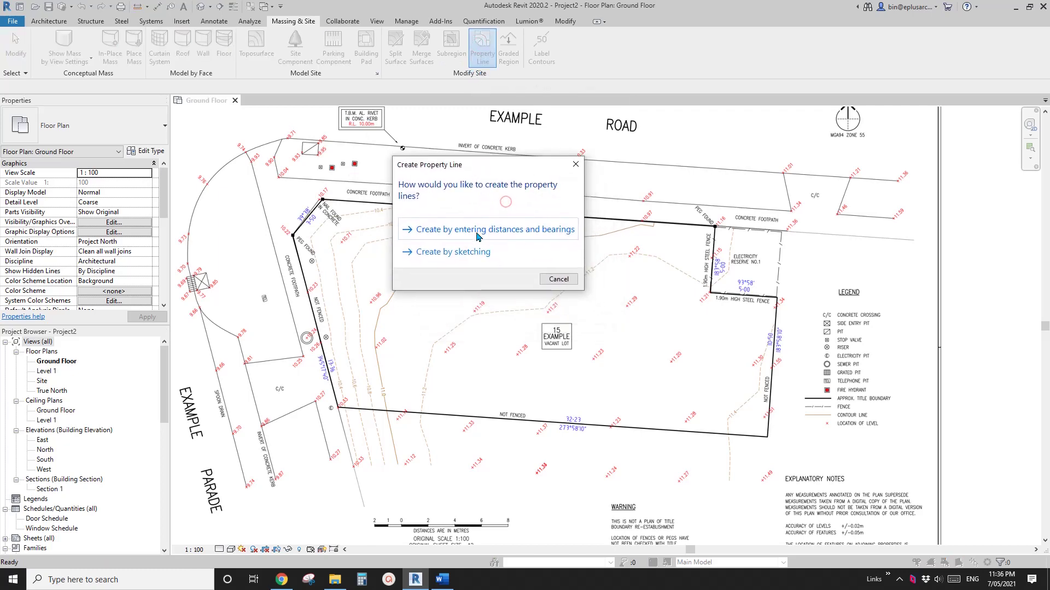
left_click(482, 233)
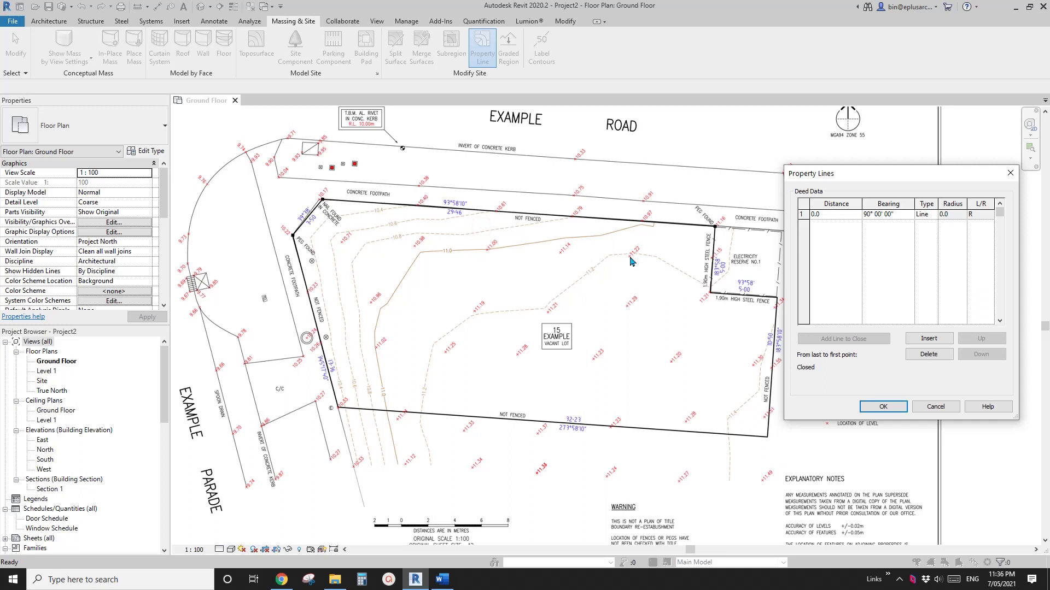
left_click_drag(864, 174, 871, 178)
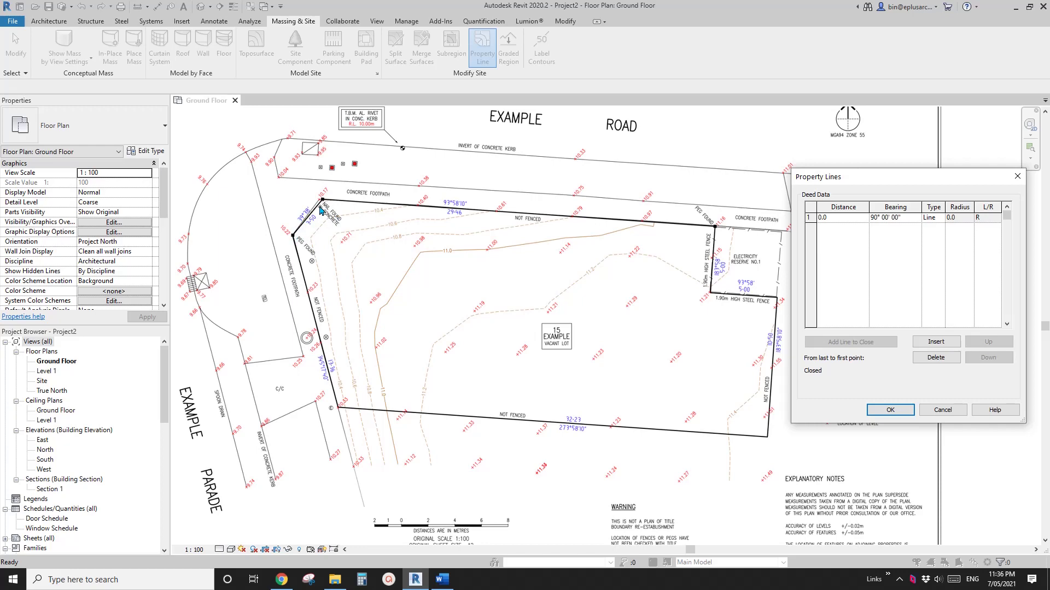
Step: Cancel the deed table and draw a detail-line circle inside the lot
left_click(933, 407)
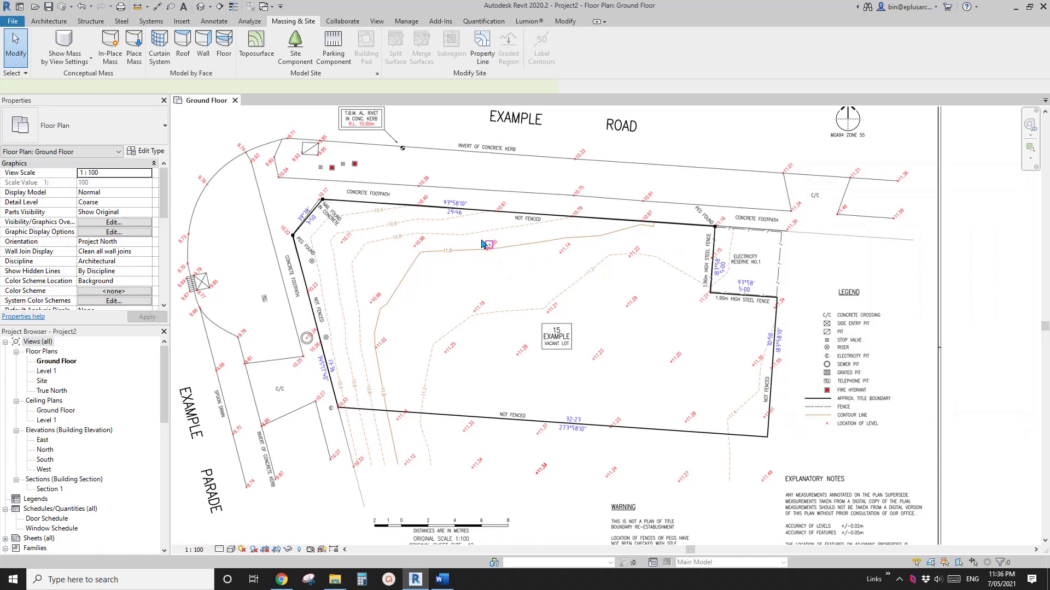
key("d")
key("l")
left_click(484, 36)
left_click(438, 299)
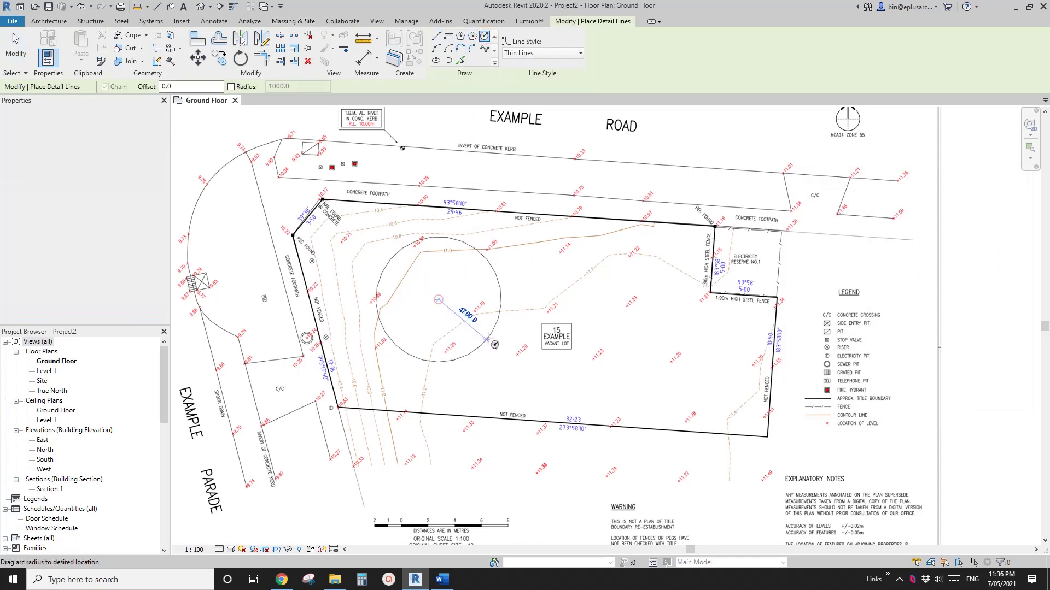
left_click(485, 337)
key("Escape")
key("Escape")
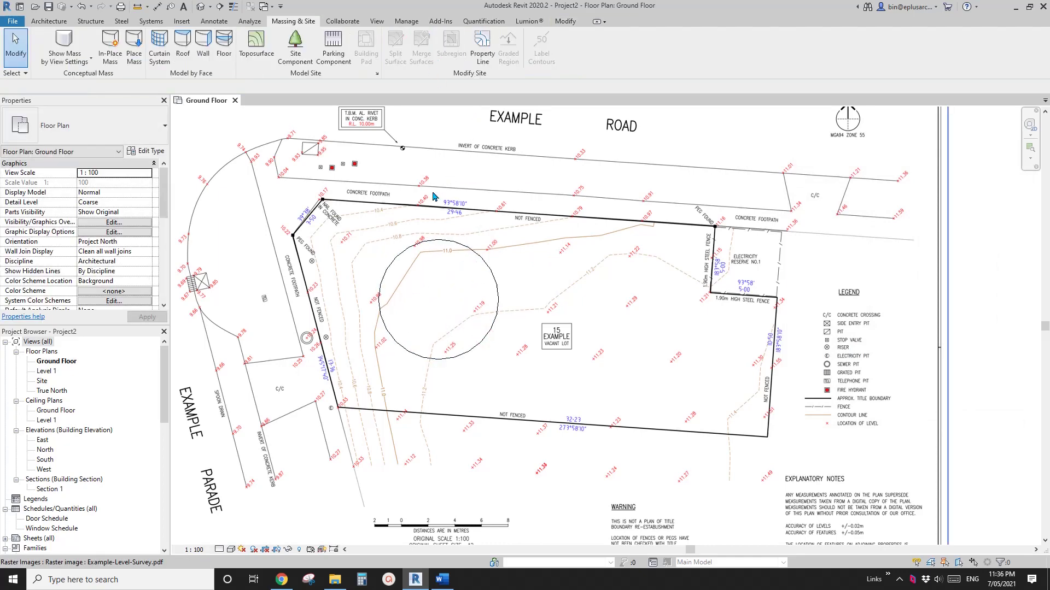
Step: Draw a diagonal radius and a vertical radius from the circle's centre
key("d")
key("l")
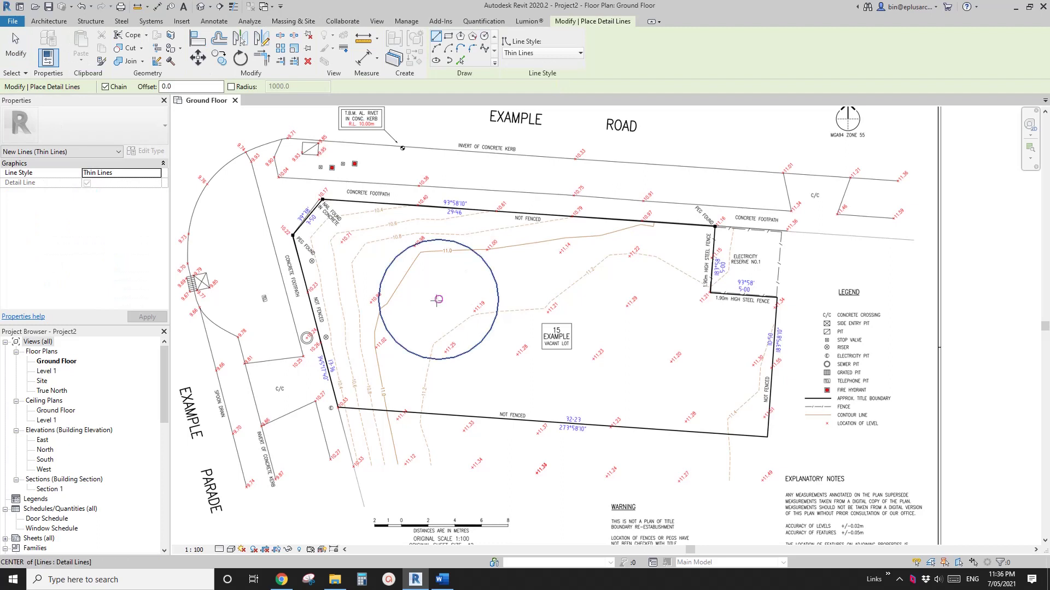
left_click(439, 300)
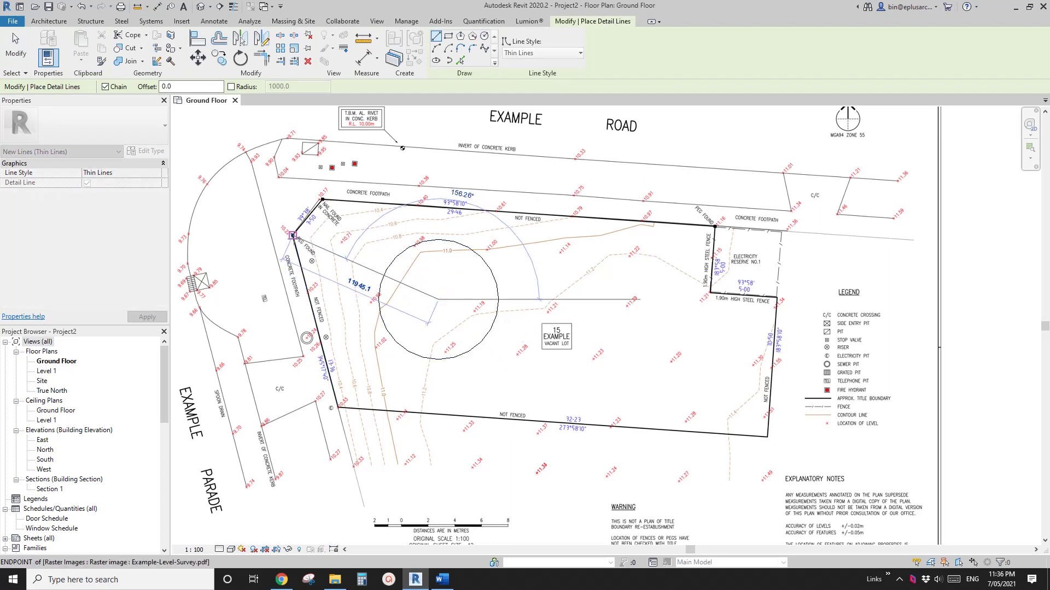
left_click(477, 253)
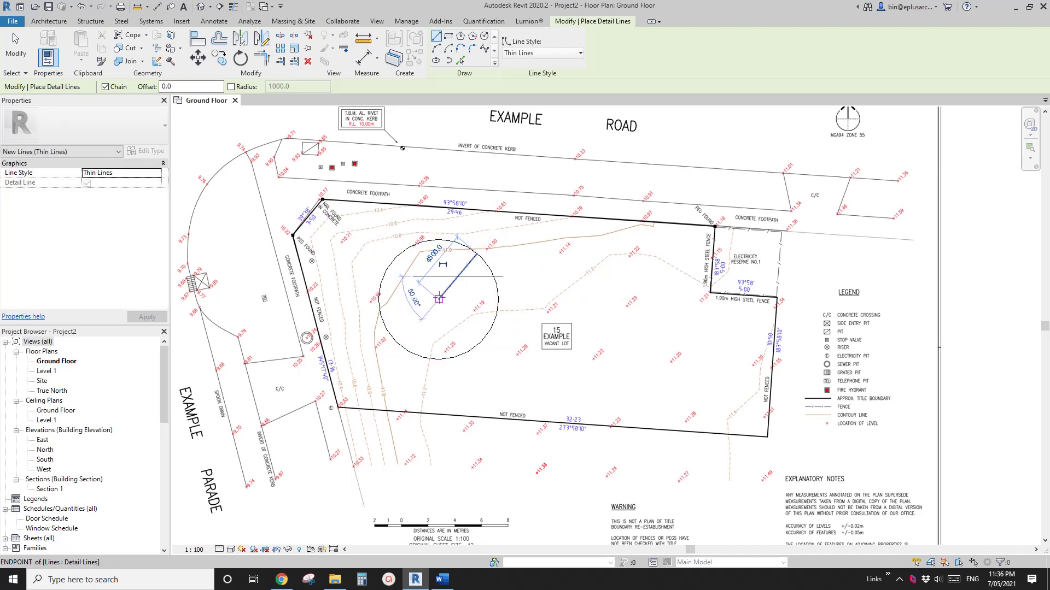
left_click(437, 234)
key("Escape")
Step: Add a 40.00° angular dimension between the vertical and diagonal radii
key("d")
key("i")
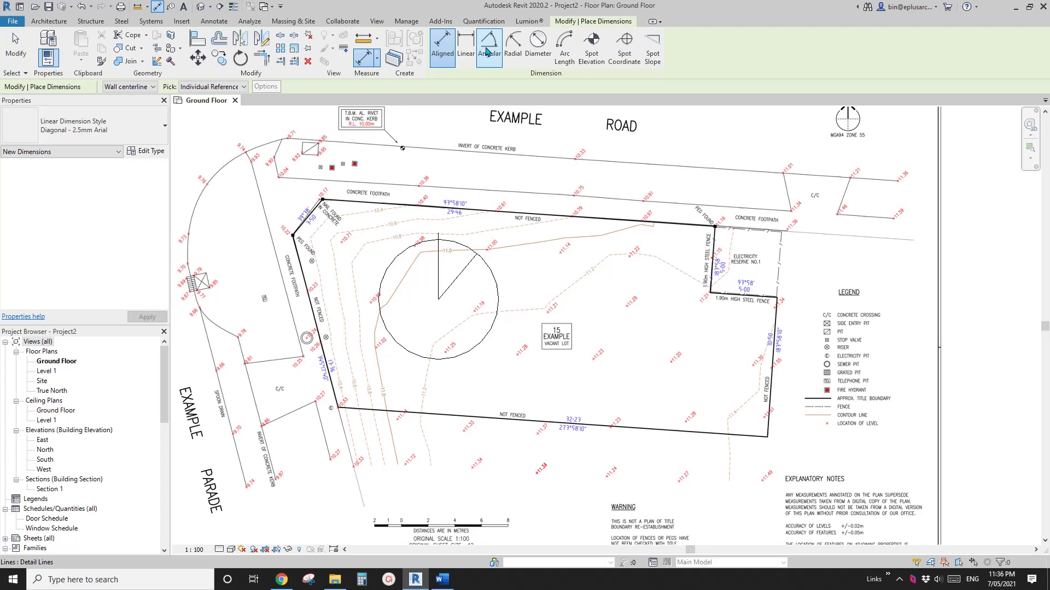
left_click(489, 46)
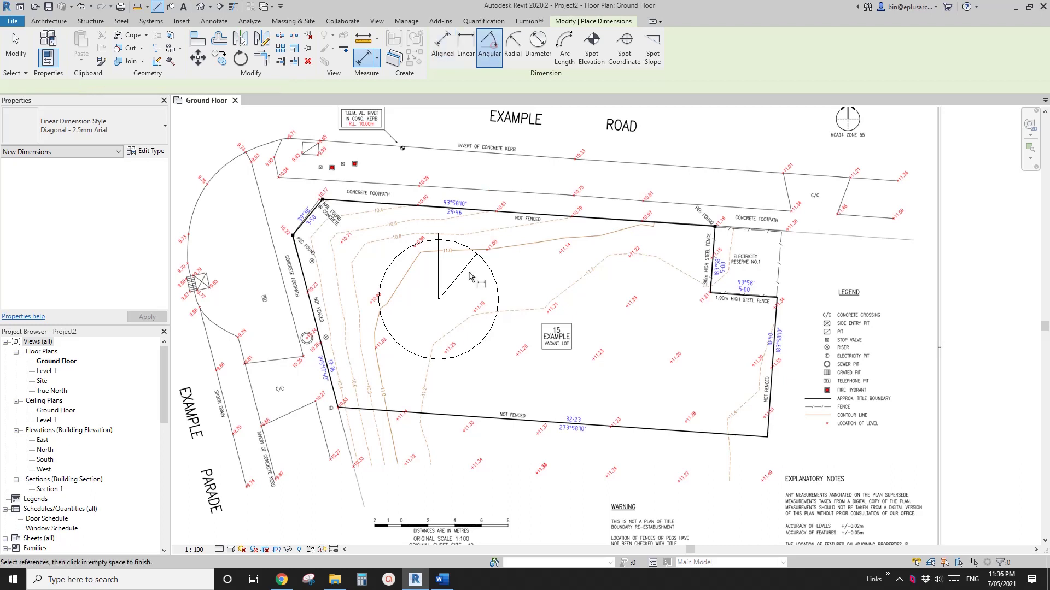
left_click(441, 271)
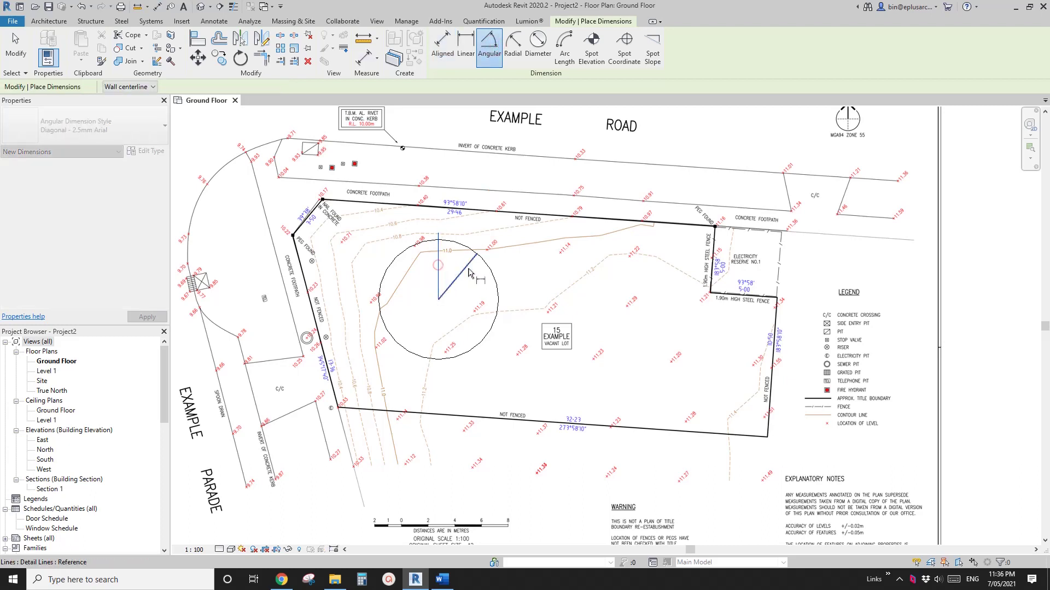
left_click(462, 277)
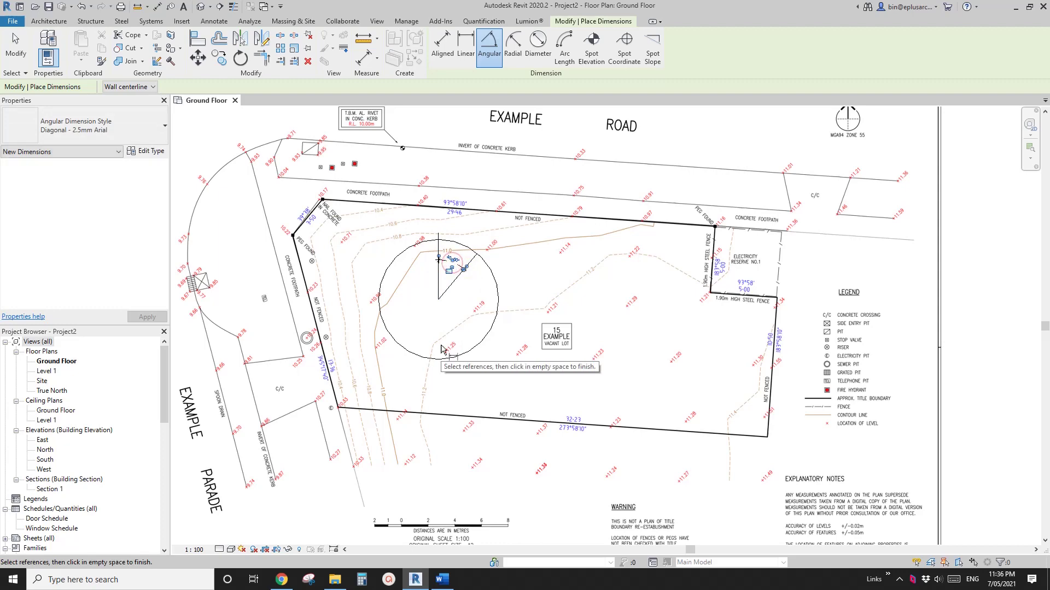
left_click(449, 264)
key("Escape")
key("Escape")
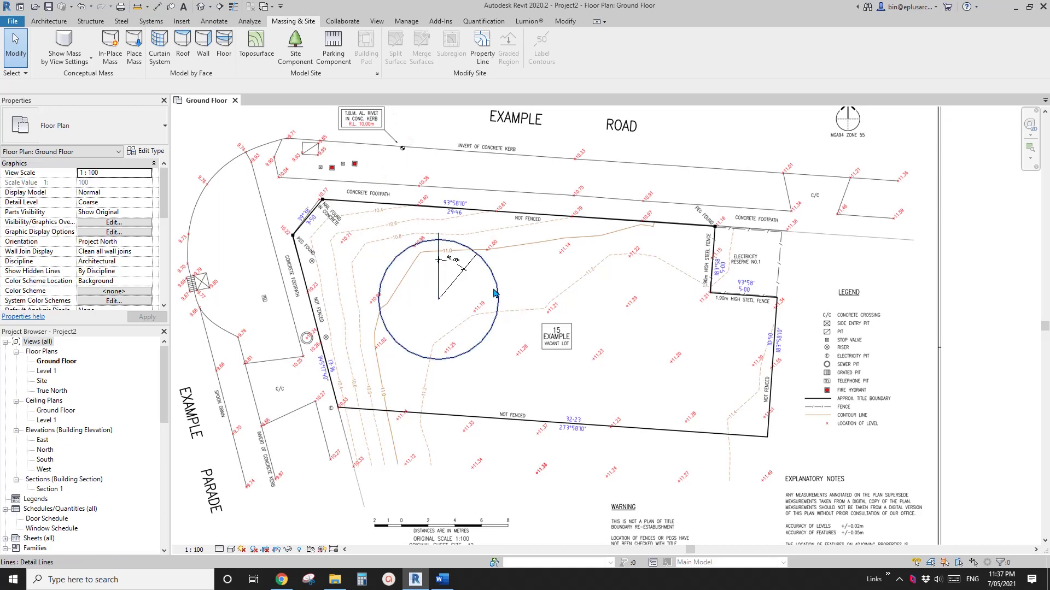
Step: Draw a third radius down-left from the centre, abandoning its 140° angular dimension
key("d")
key("l")
left_click(438, 299)
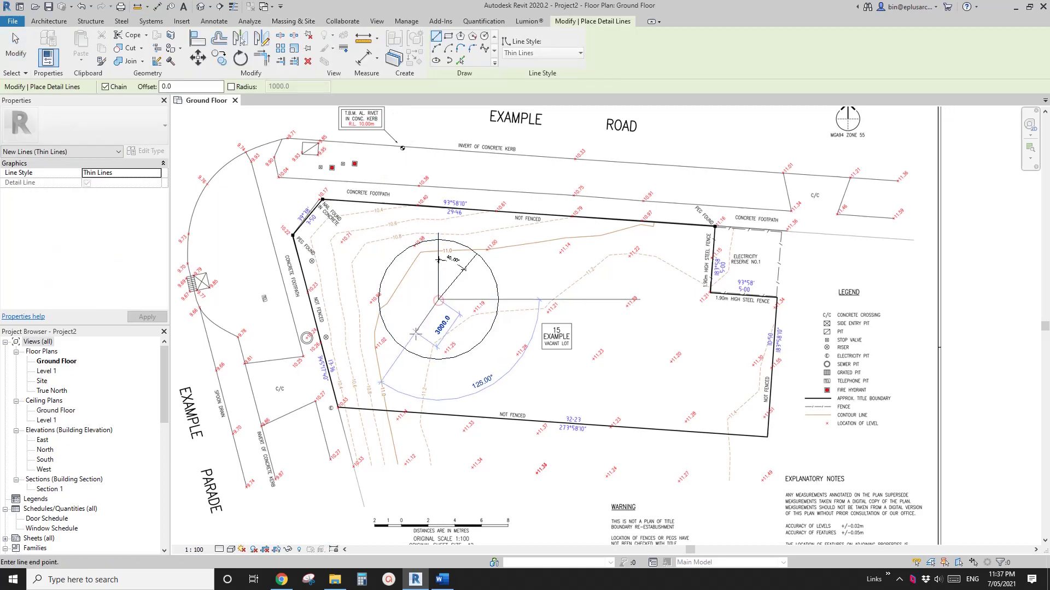
left_click(402, 344)
key("Escape")
key("Escape")
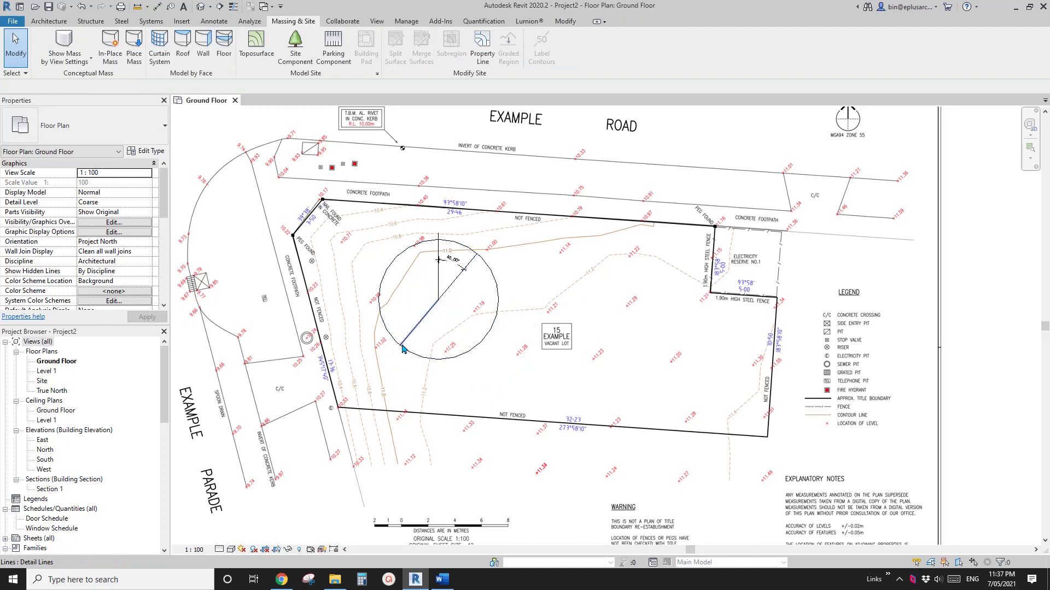
key("d")
key("i")
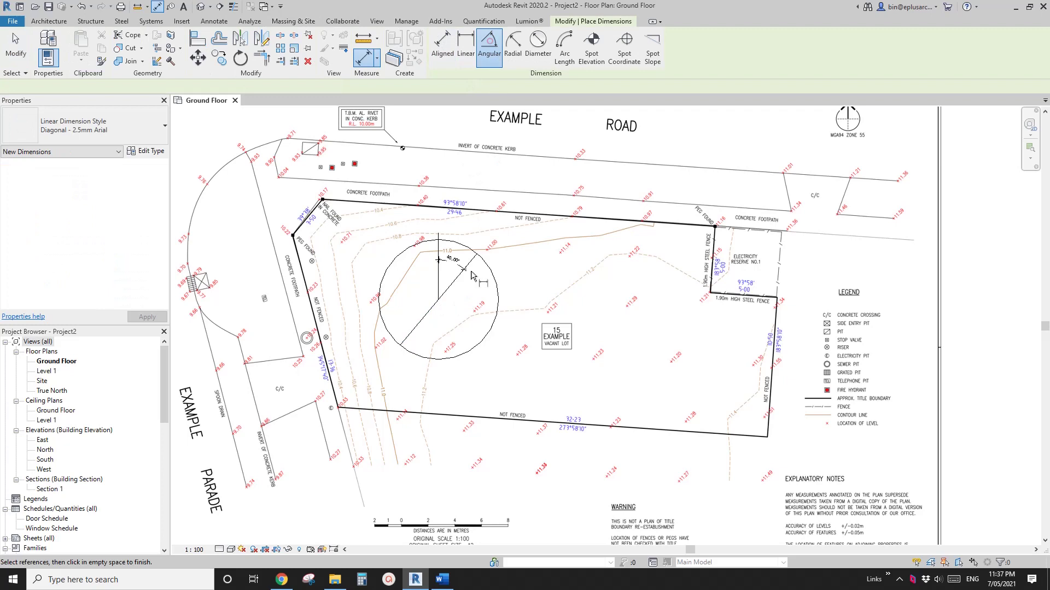
left_click(439, 301)
left_click(426, 315)
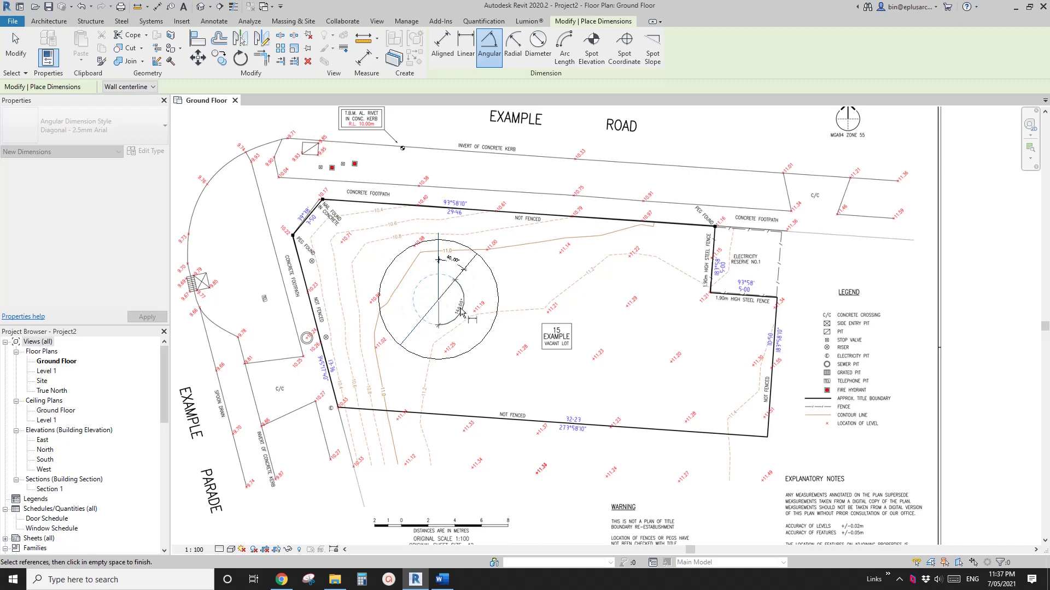
key("Escape")
key("Escape")
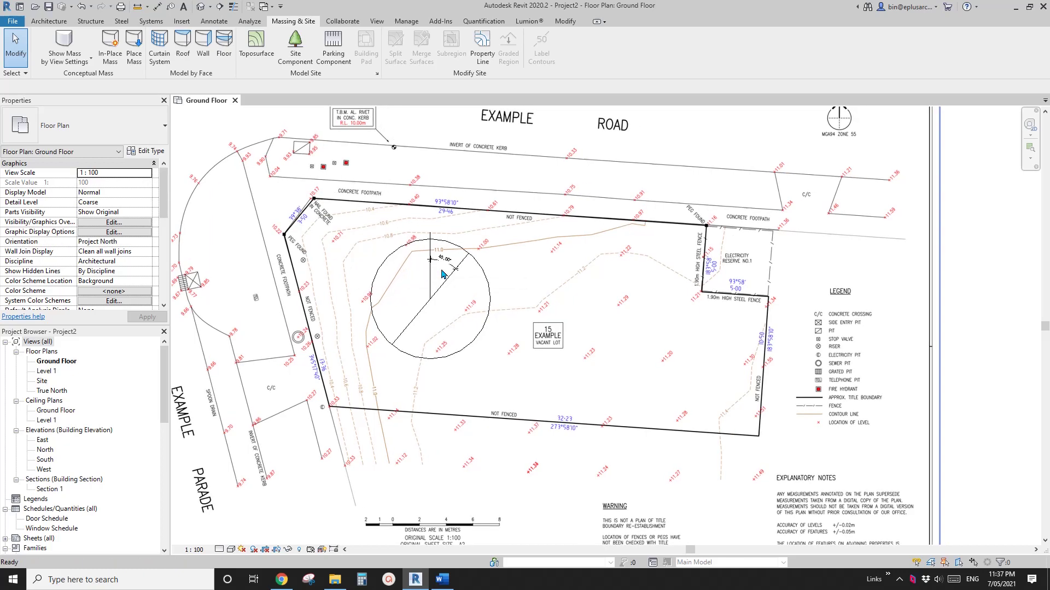
Step: Pan the survey plan upward and launch Massing & Site > Property Line
mouse_move(510, 330)
middle_mouse_down()
mouse_move(501, 323)
mouse_move(512, 322)
middle_mouse_up()
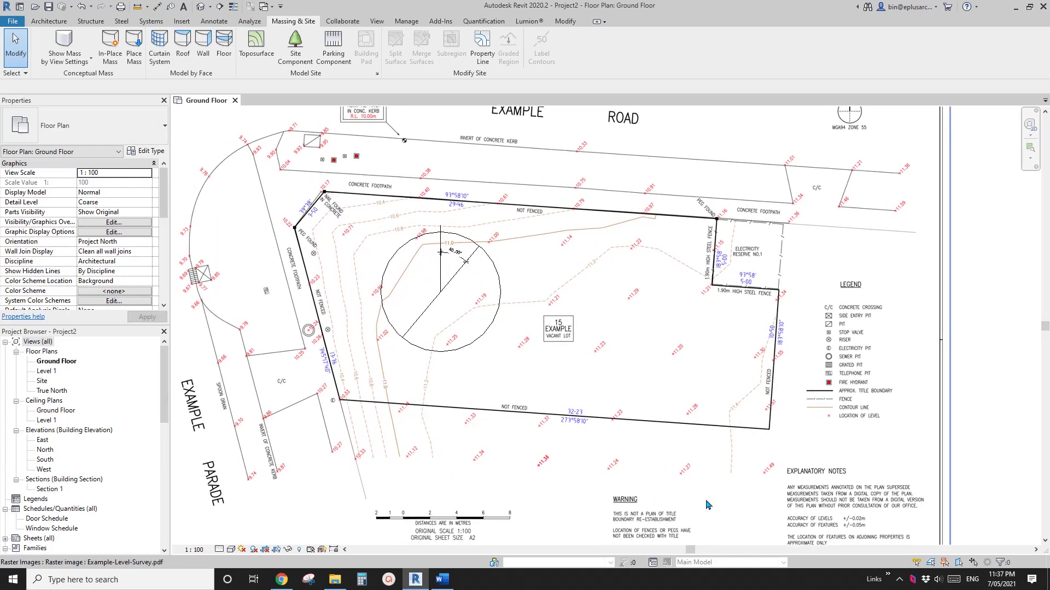
middle_click_drag(607, 449, 602, 425)
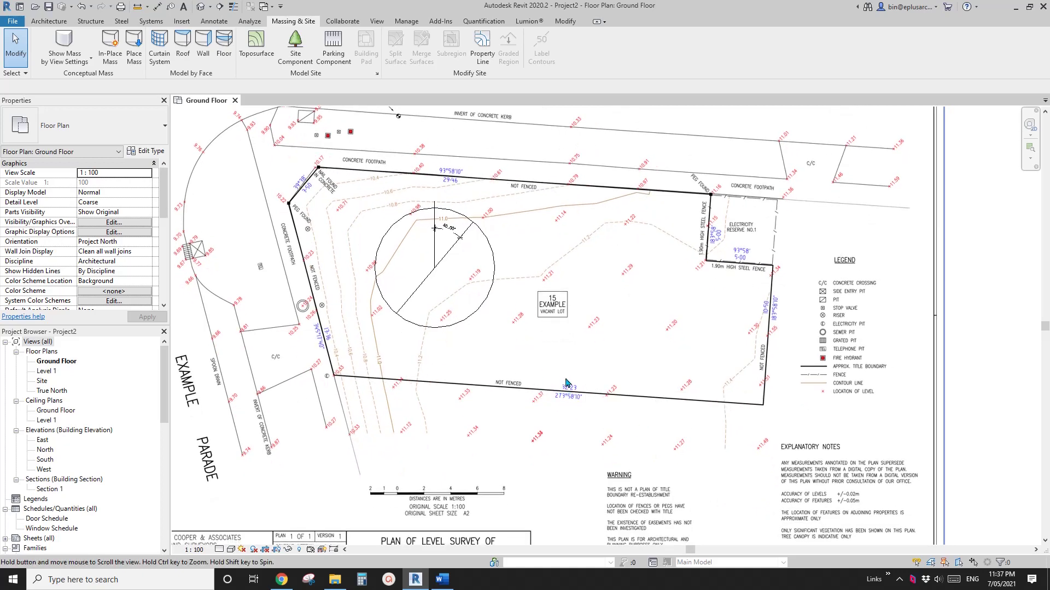
middle_click_drag(557, 398, 557, 395)
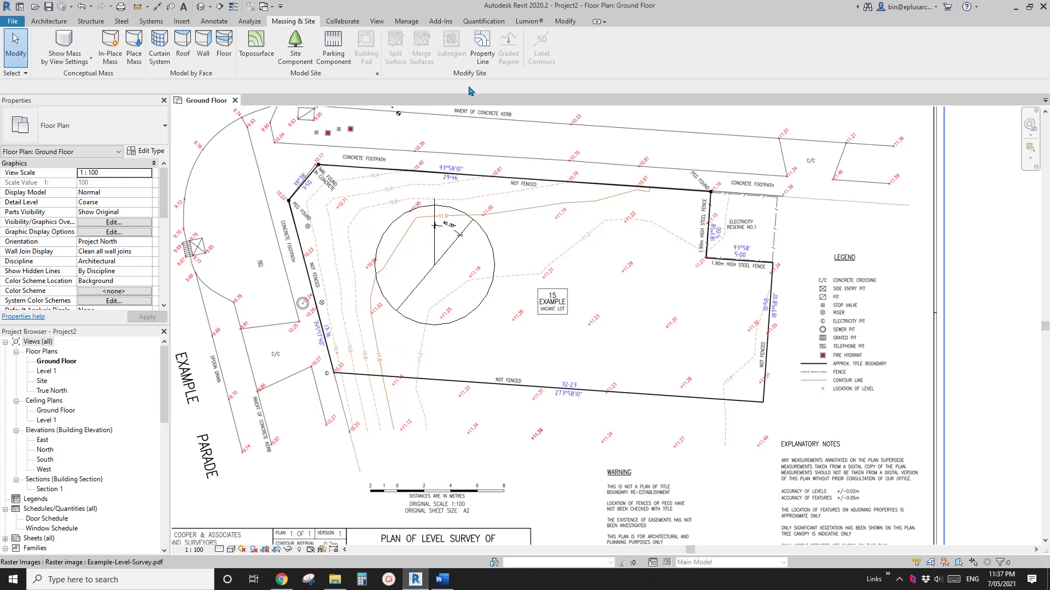
left_click(482, 48)
Step: Choose entry by distances and bearings and set the first row's distance to 3500
left_click(509, 275)
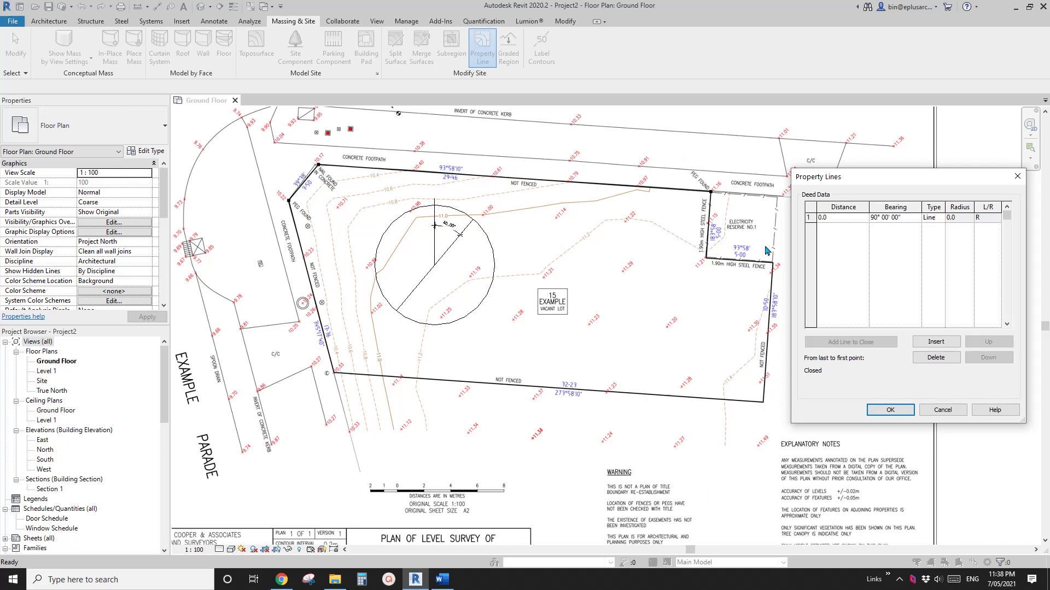
mouse_move(823, 177)
left_mouse_down()
mouse_move(813, 174)
mouse_move(838, 188)
left_mouse_up()
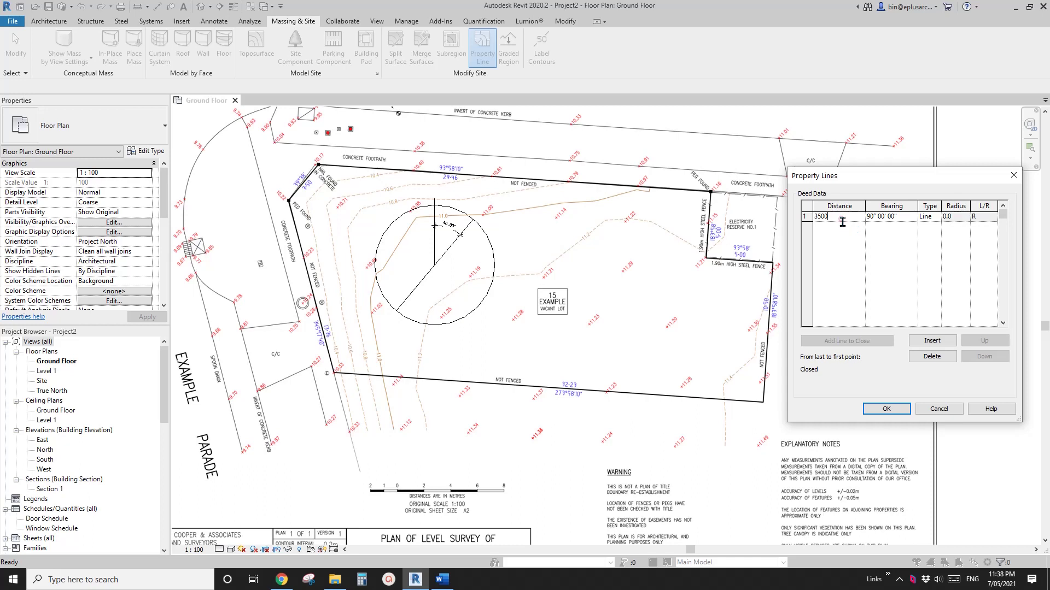
left_click(849, 218)
mouse_move(861, 181)
left_mouse_down()
mouse_move(865, 164)
mouse_move(863, 182)
left_mouse_up()
left_click(851, 218)
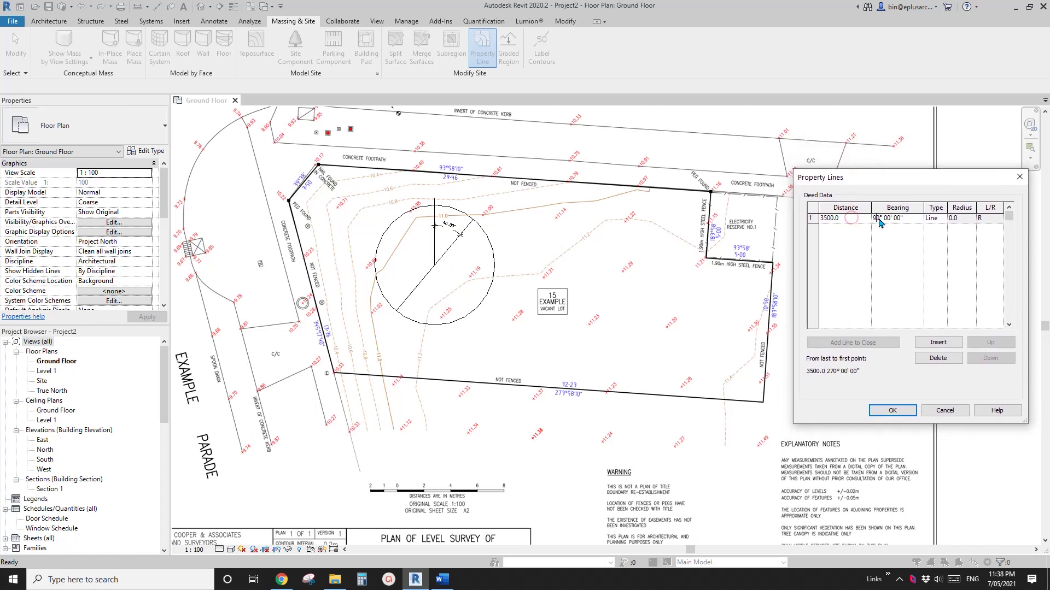
left_click(879, 219)
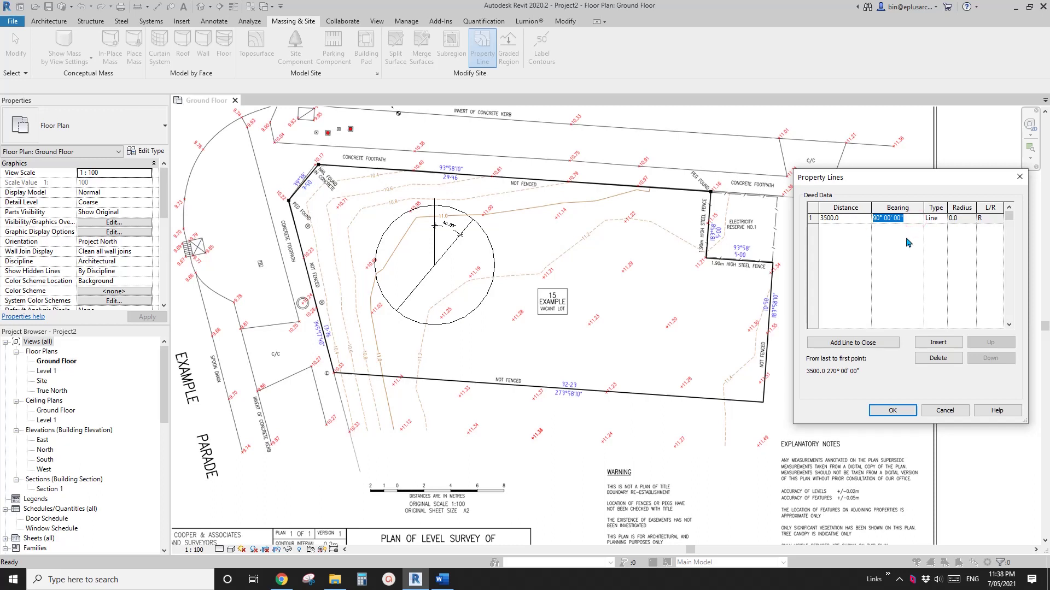
Step: Enter the first course's bearing and add a second course with its distance and bearing
type("39 38")
left_click(924, 340)
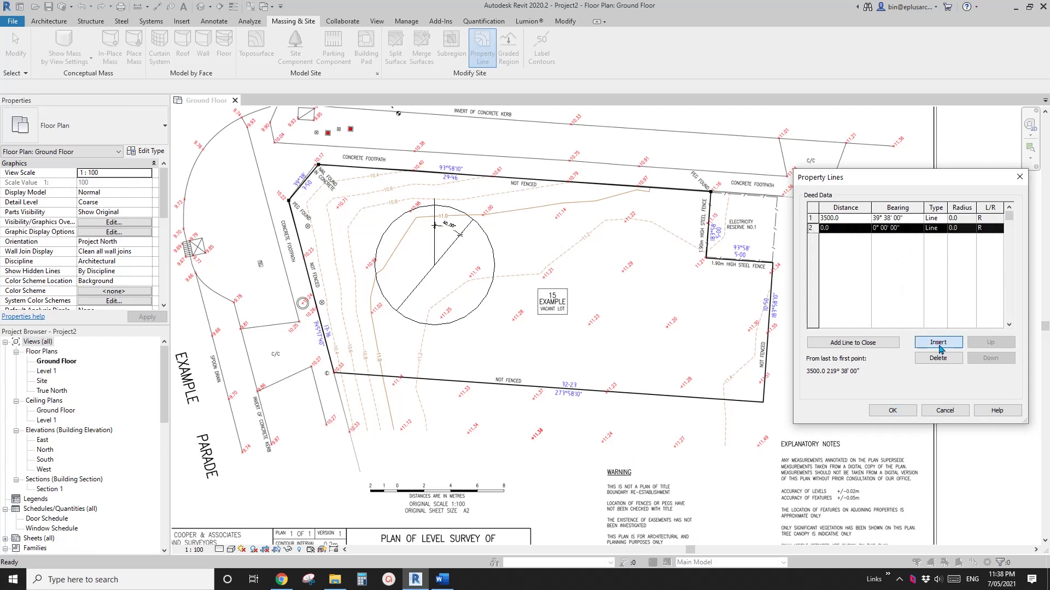
left_click(842, 228)
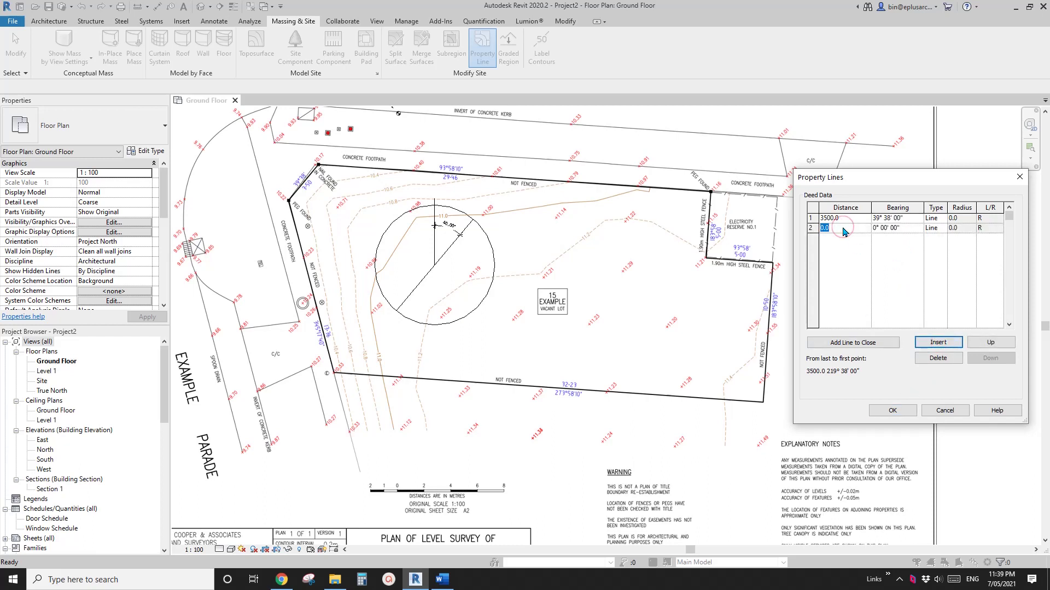
type("29460")
key("Tab")
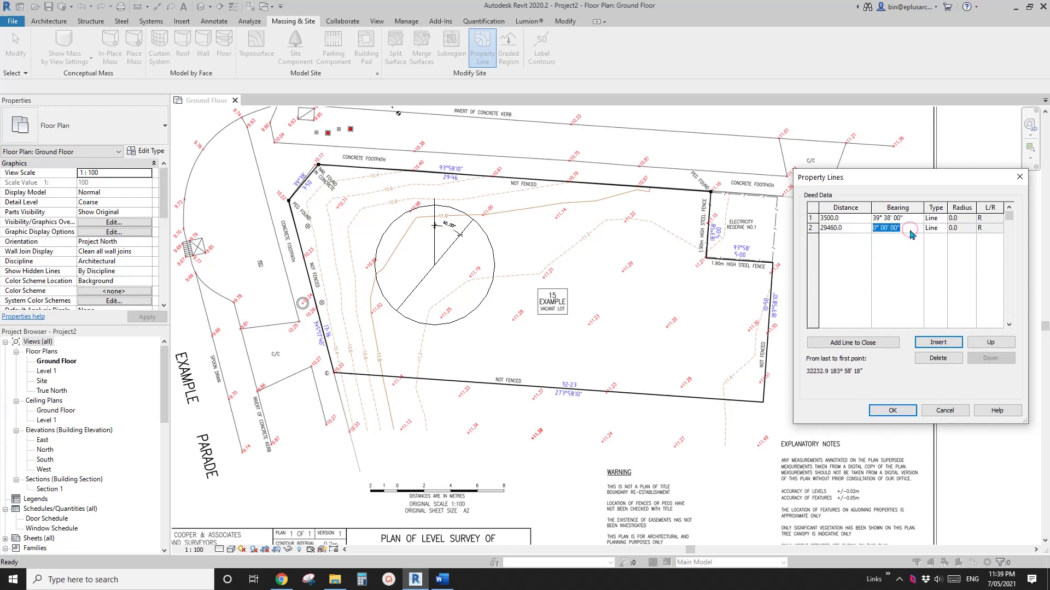
type("93")
Step: Add the third course (5000 at 183° 58') and the fourth course's bearing
left_click(938, 342)
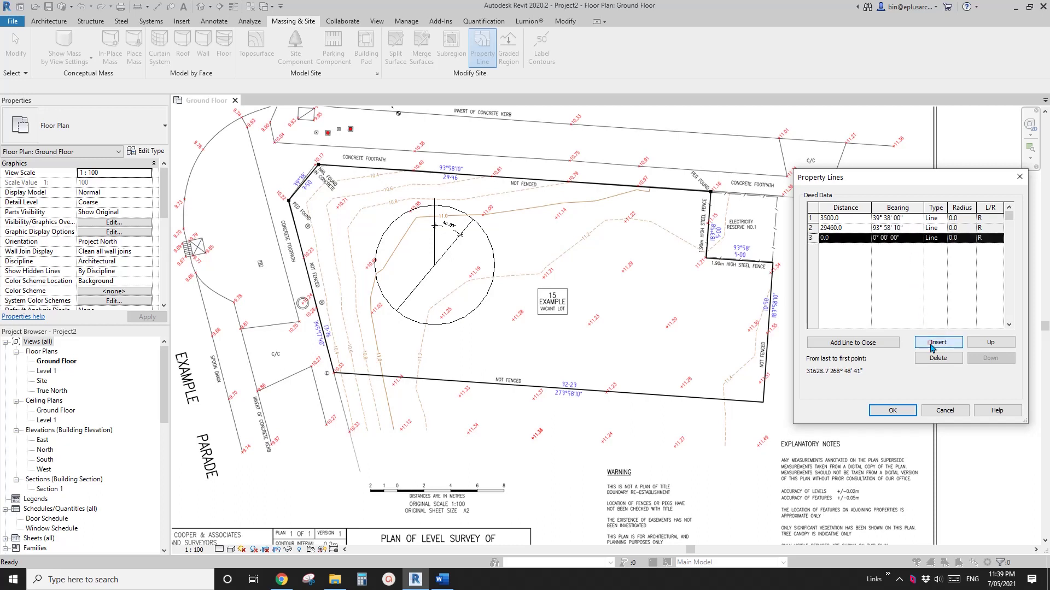
left_click(855, 238)
type("50")
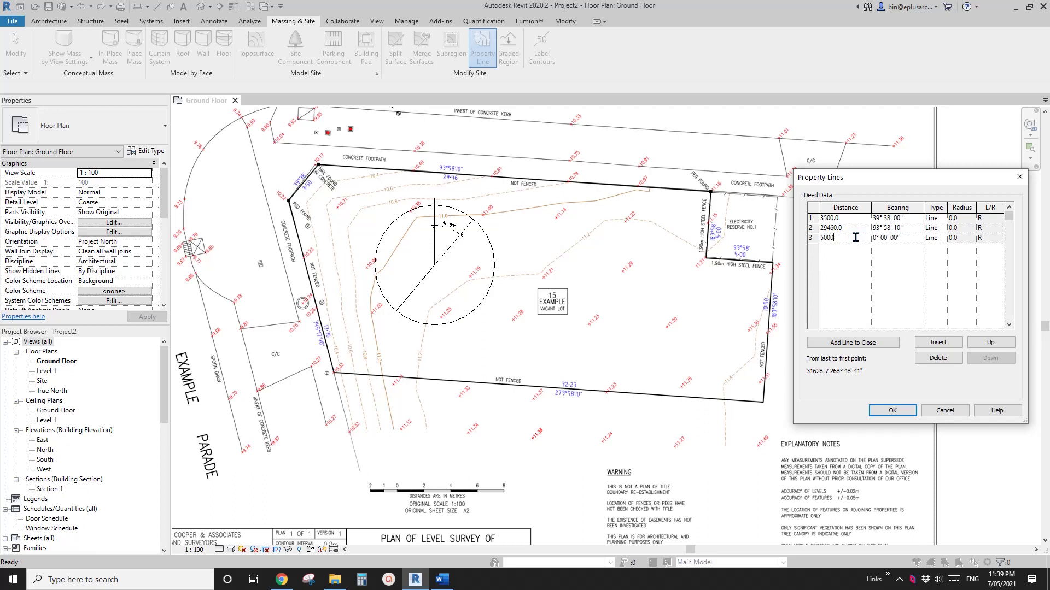
type("00")
left_click(905, 239)
type("183° 58")
left_click(938, 342)
left_click(855, 248)
type("5000")
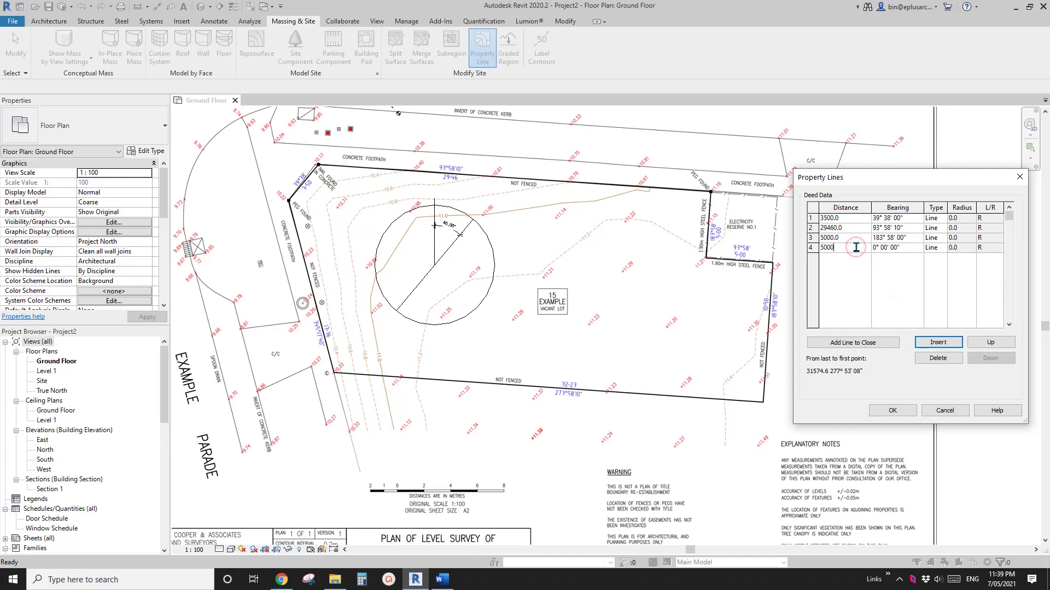
key("Tab")
type("93")
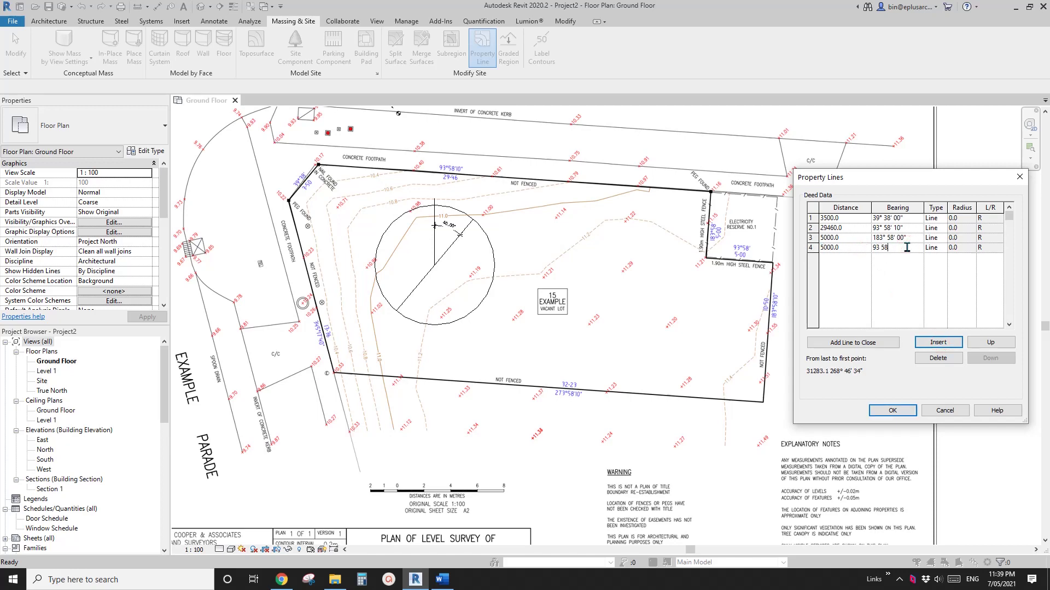
Step: Add the fifth course (10500) and sixth course (32230) with their bearings
left_click(938, 342)
left_click(856, 257)
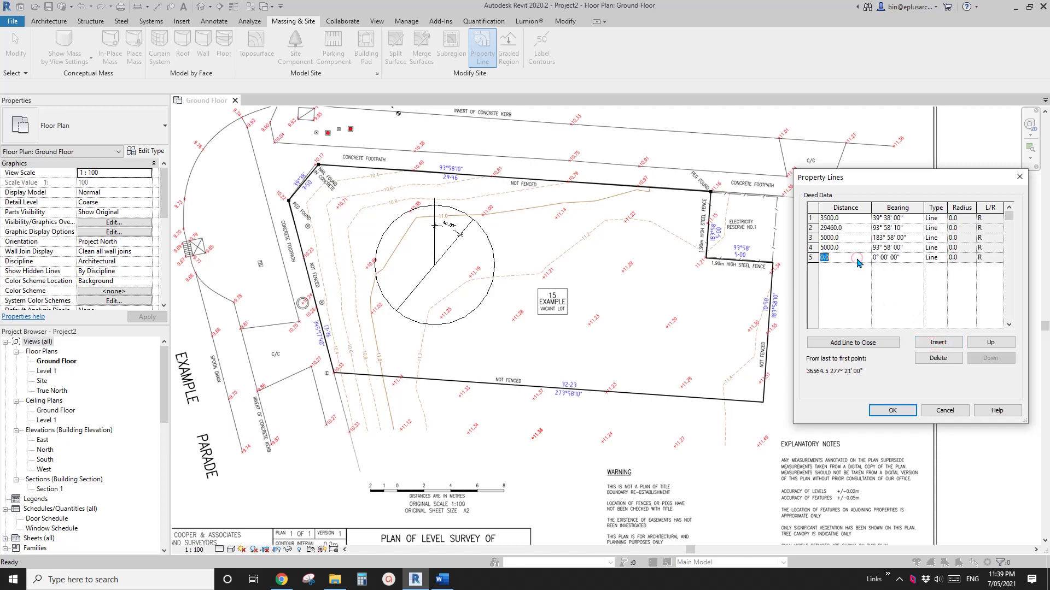
type("10500")
left_click(897, 258)
type("1")
left_click(938, 342)
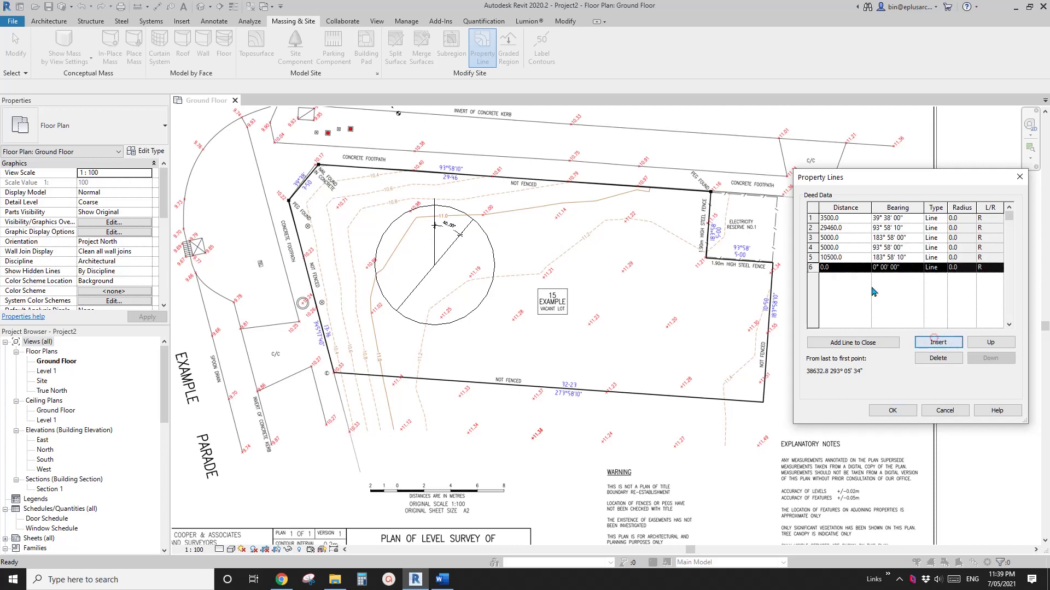
left_click(846, 269)
type("32")
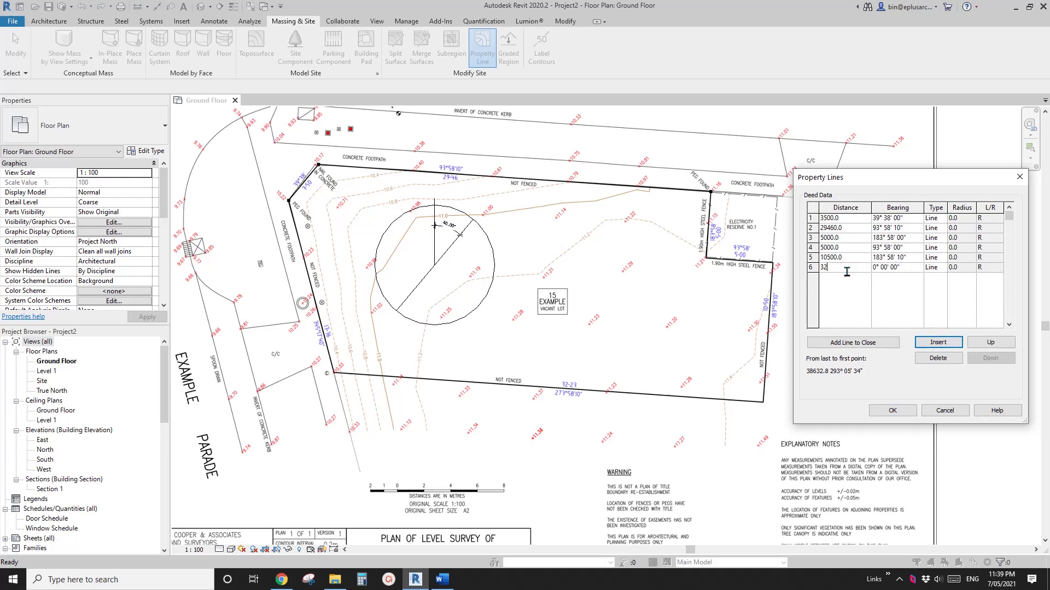
type("230")
left_click(913, 268)
type("273 58 10")
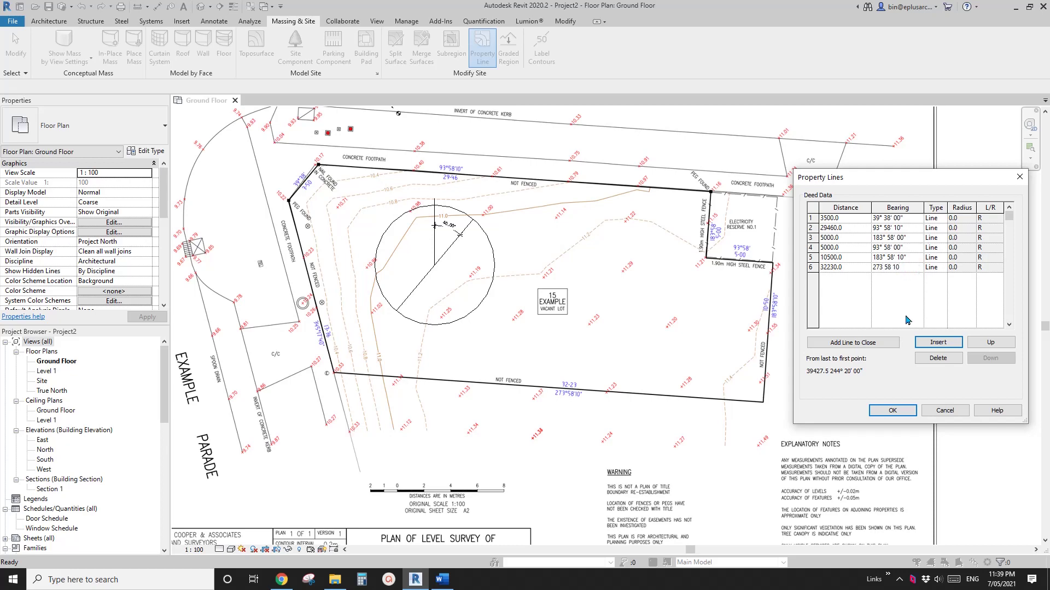
Step: Add the seventh course, 13360.0 at 345° 17' 40", so the boundary reads Closed
left_click(938, 342)
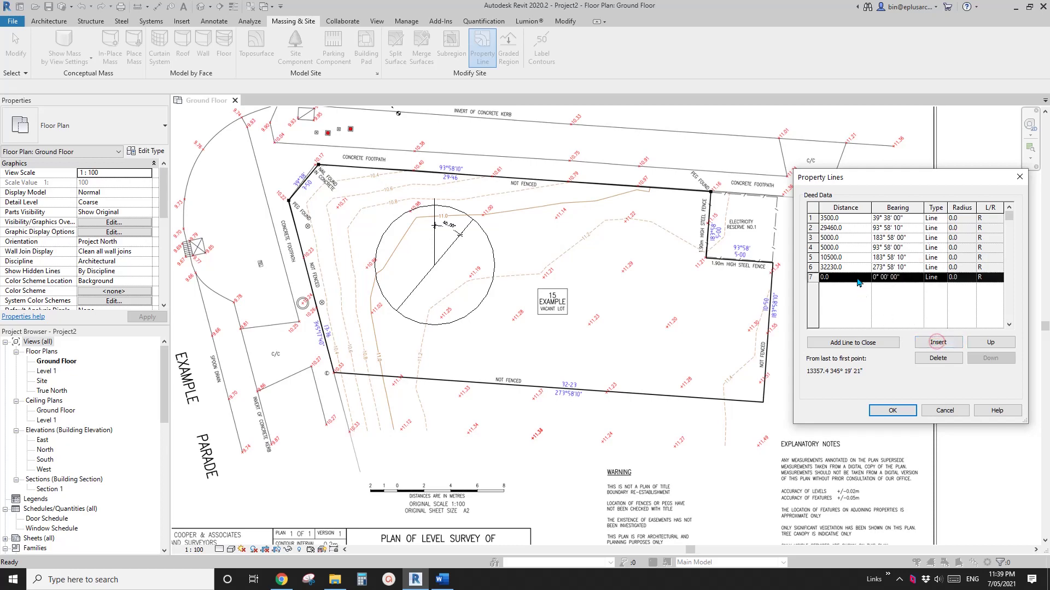
type("13360")
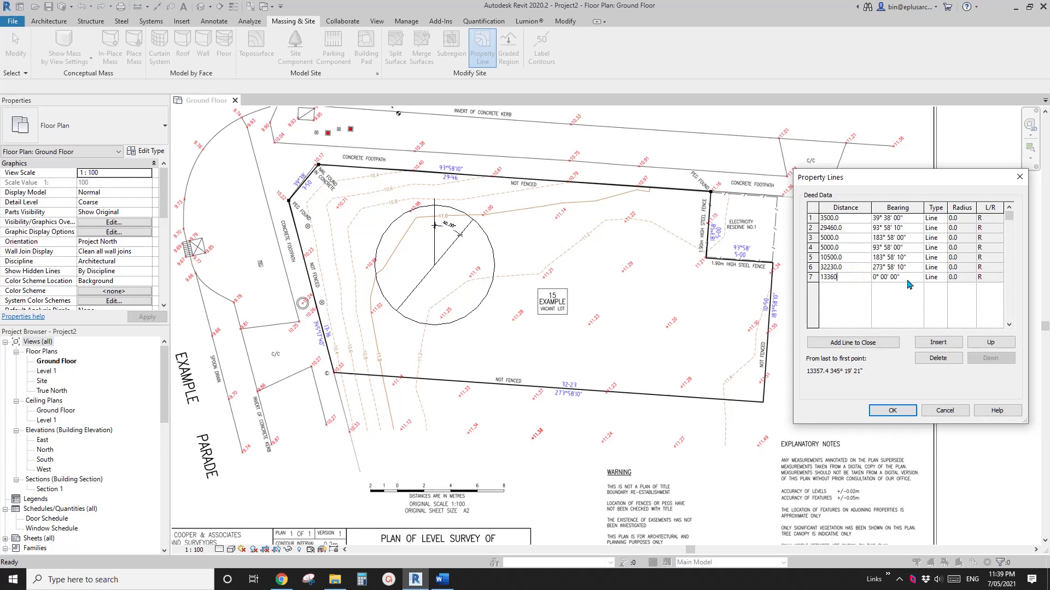
key("Tab")
type("3")
key("Tab")
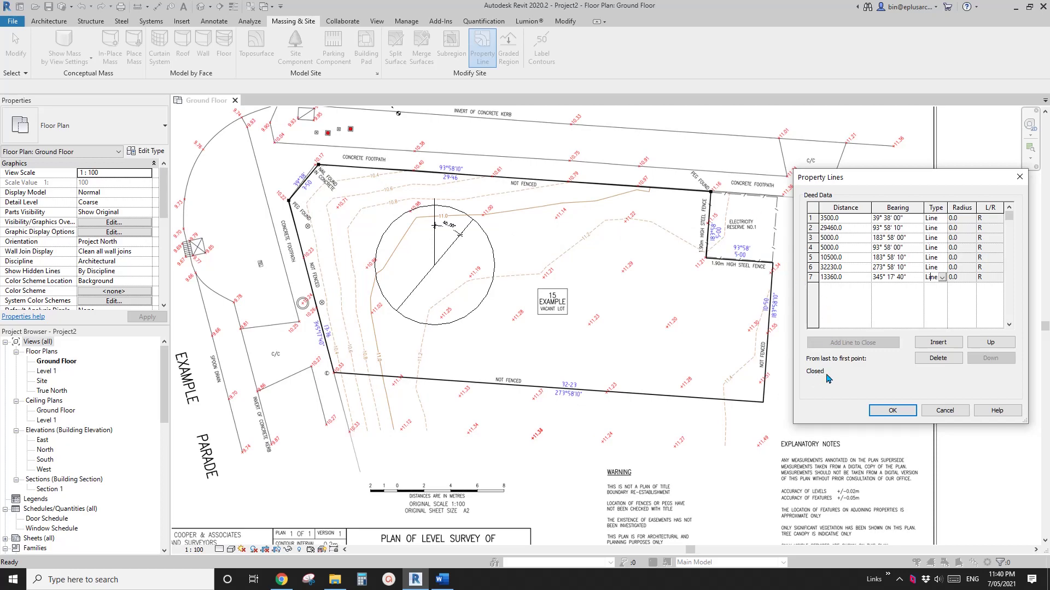
Step: Accept the deed data and place the property line at the west corner peg
left_click(892, 410)
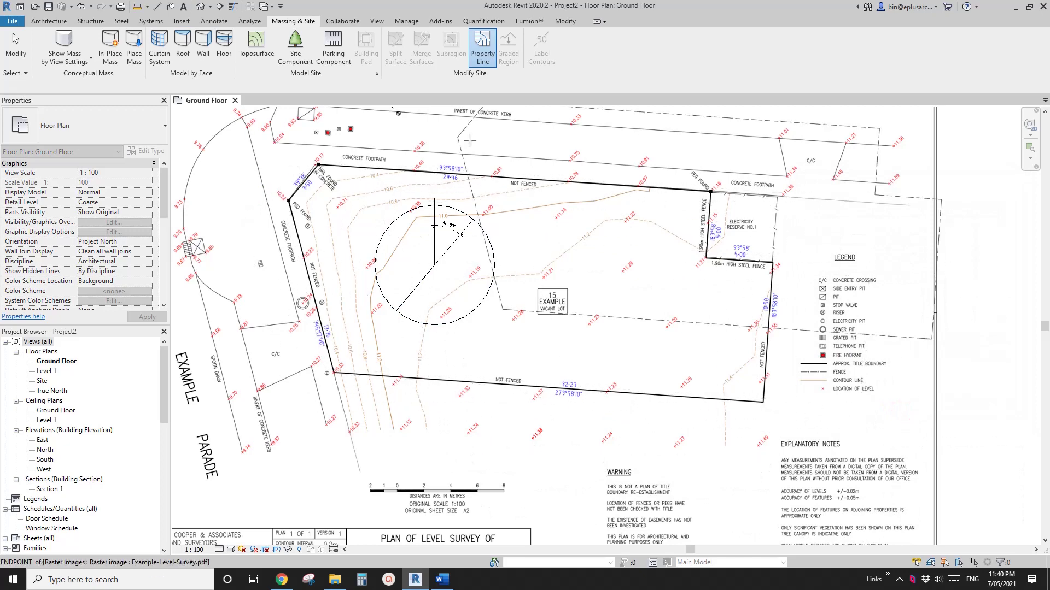
scroll(340, 197, "up", 5)
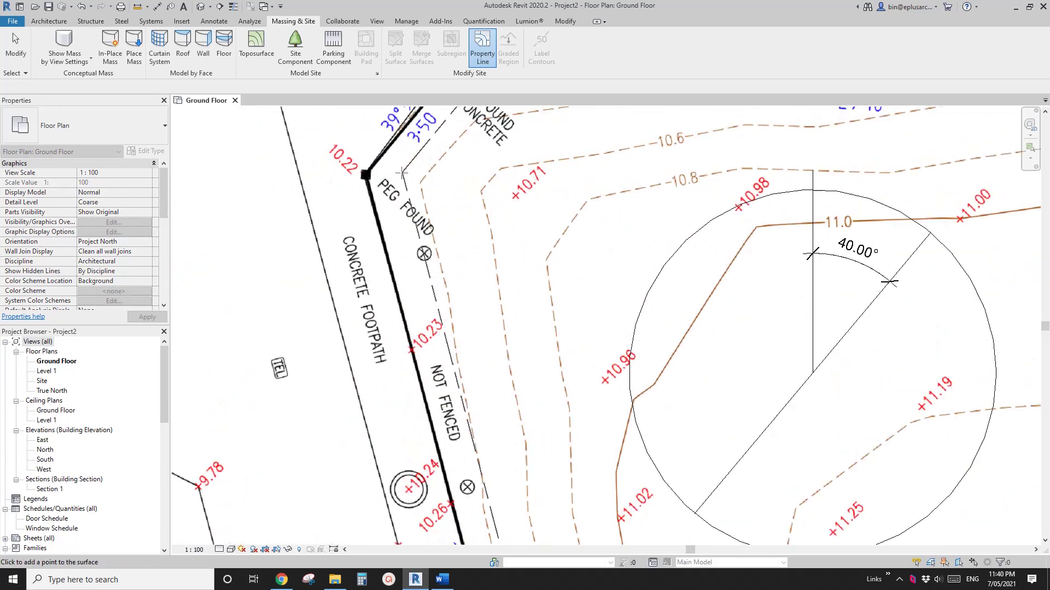
scroll(366, 174, "up", 3)
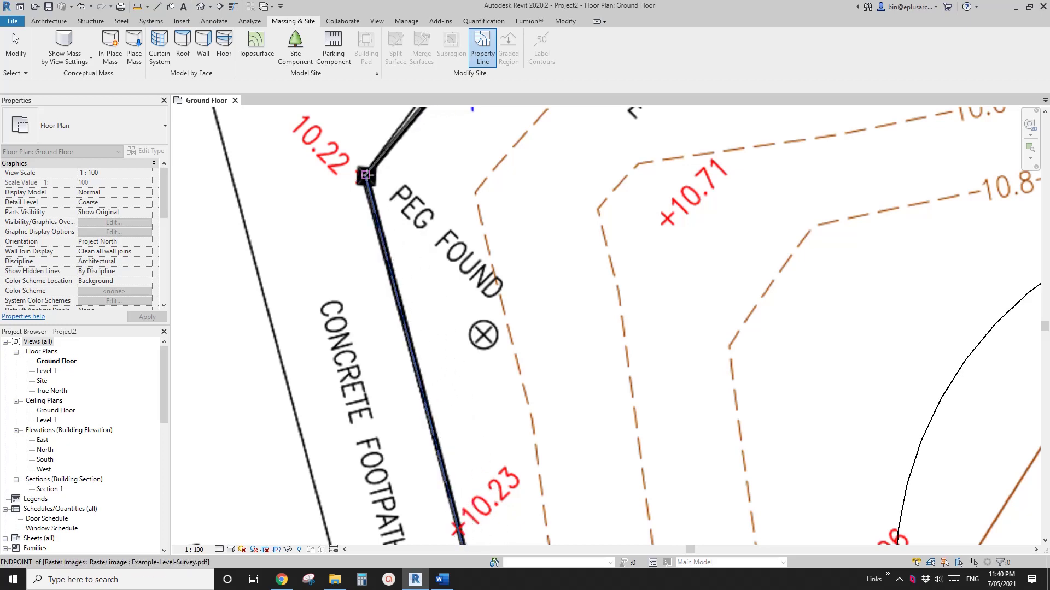
left_click(365, 174)
scroll(360, 251, "down", 8)
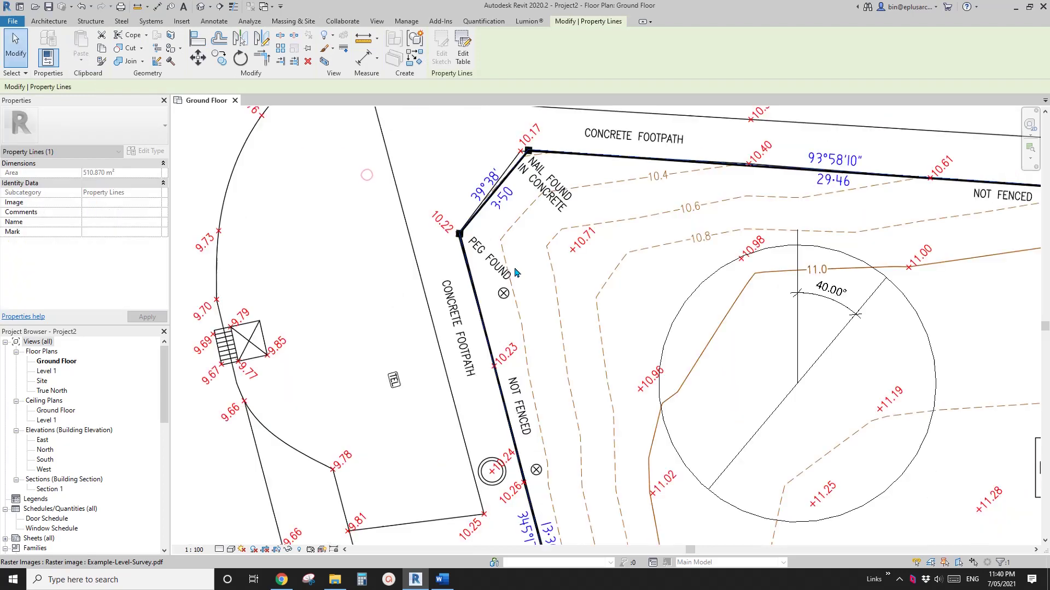
Step: Tag the top, bottom and west property line segments with bearing-and-distance tags
key("Escape")
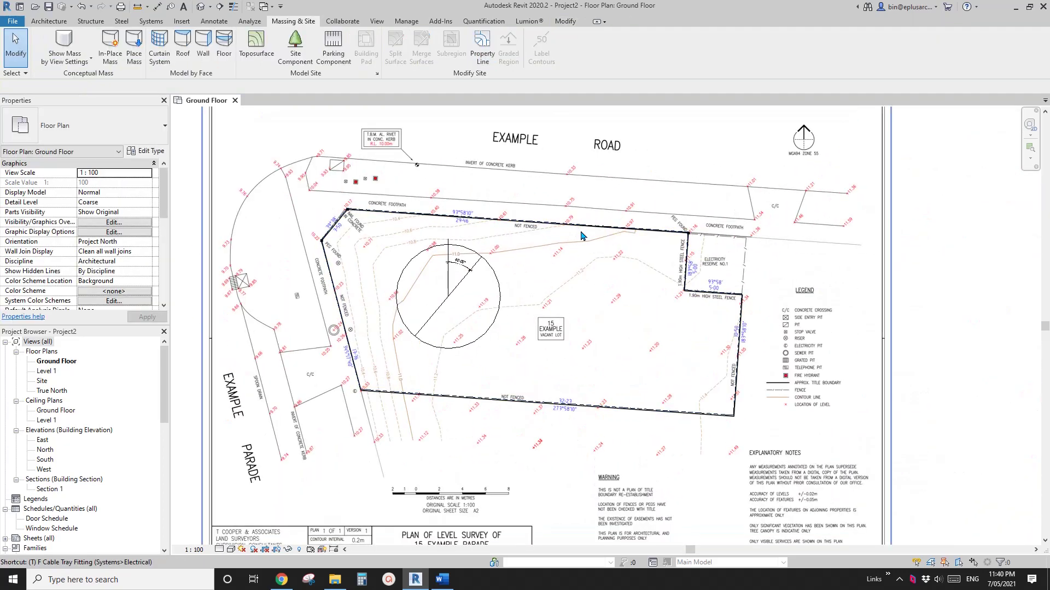
key("t")
key("g")
scroll(602, 234, "up", 5)
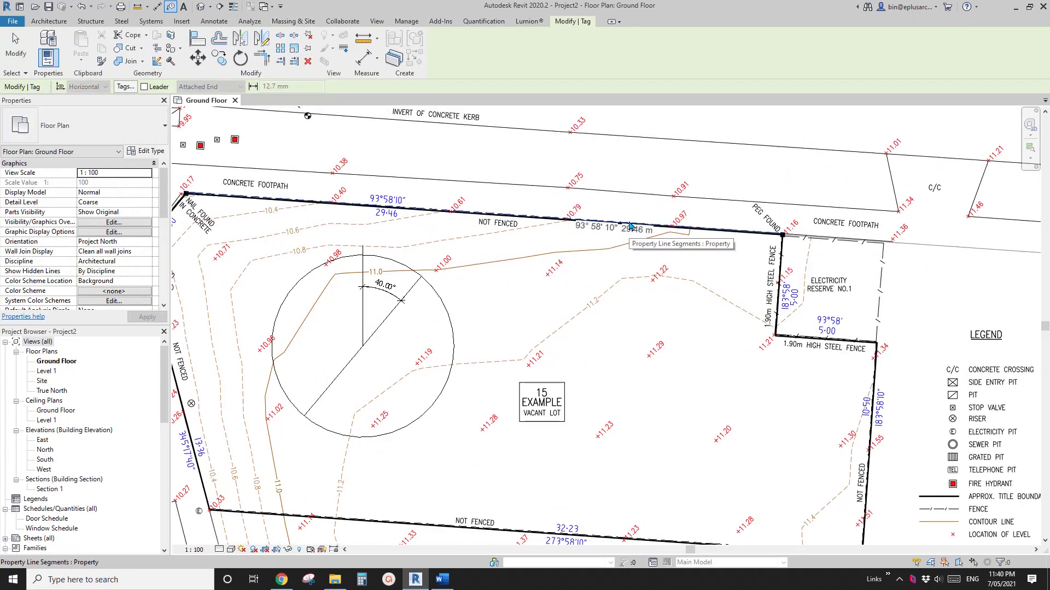
left_click(588, 235)
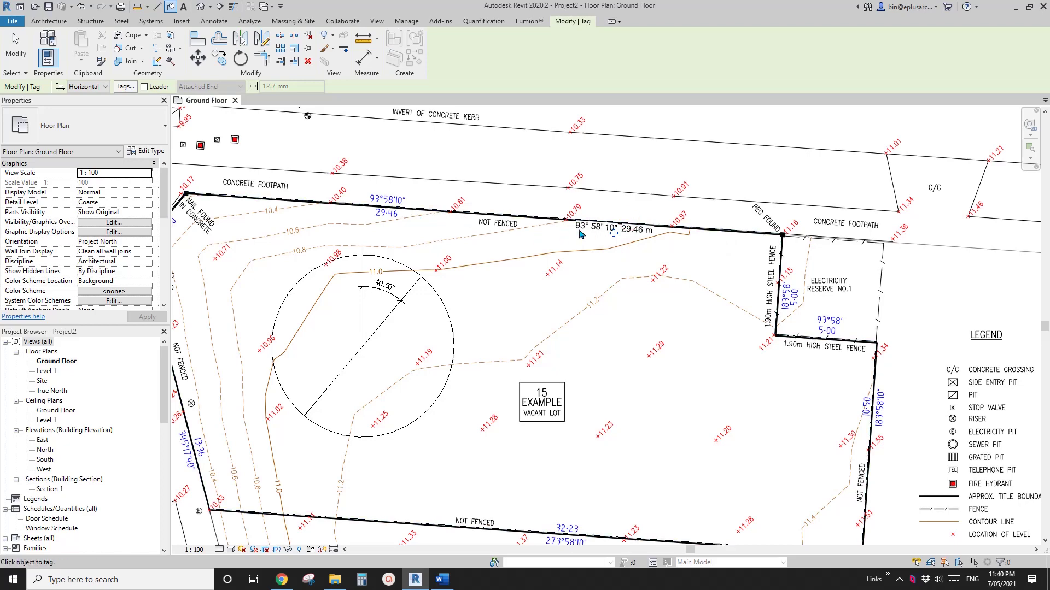
scroll(590, 241, "down", 3)
key("t")
scroll(595, 261, "up", 3)
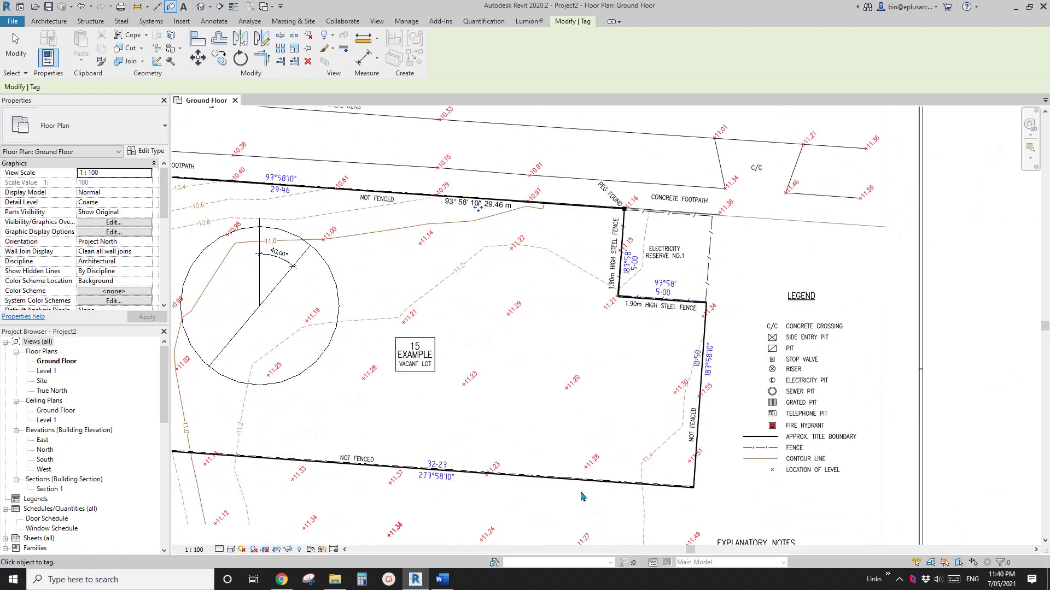
left_click(552, 477)
middle_click_drag(656, 394, 1017, 383)
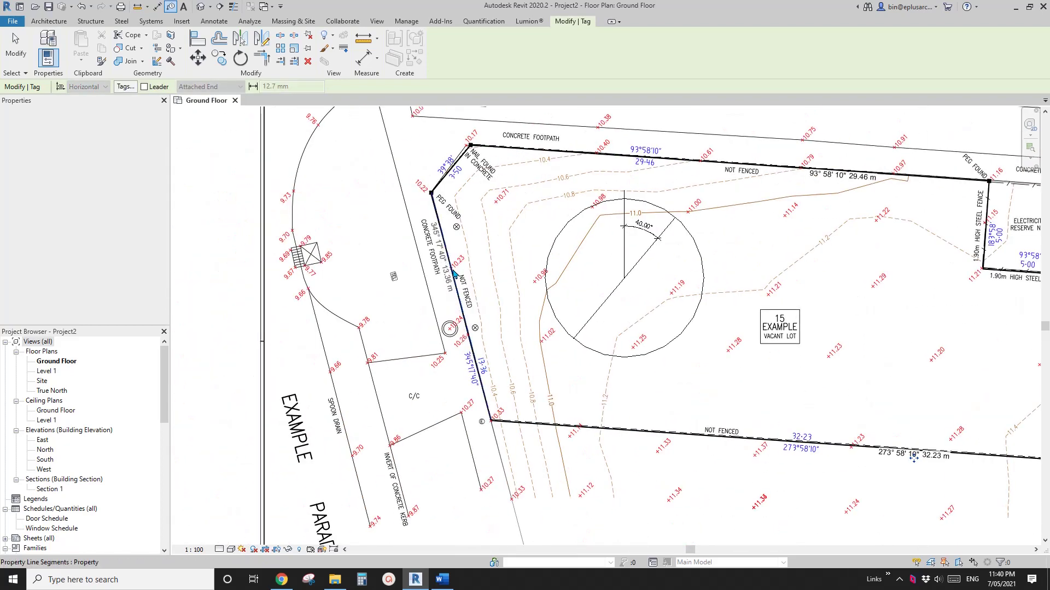
scroll(471, 314, "up", 2)
key("Escape")
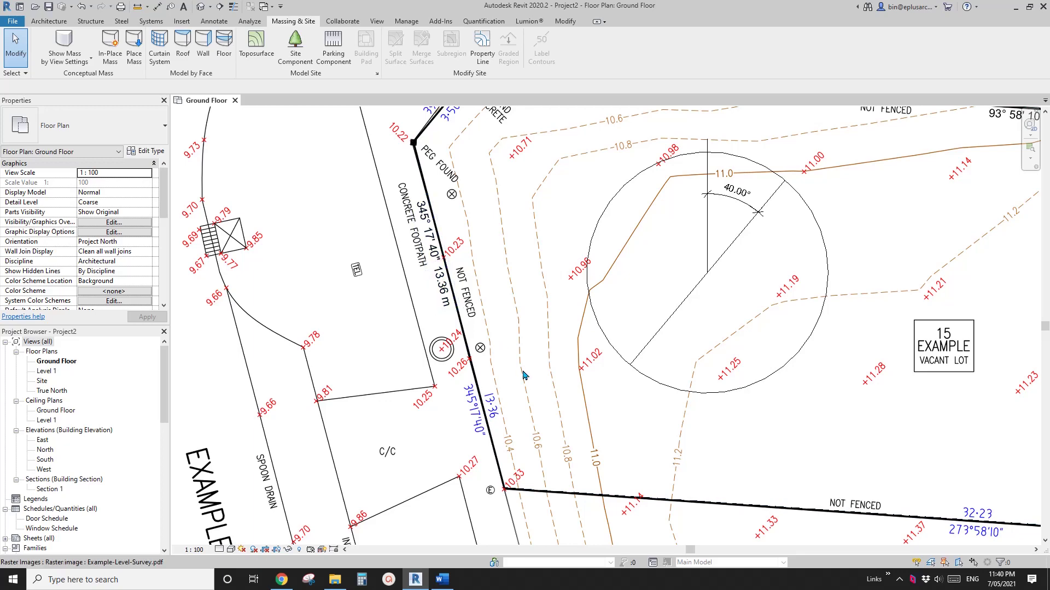
Step: Select the placed property line and reopen its deed table to review the courses
scroll(502, 358, "down", 6)
scroll(502, 358, "up", 6)
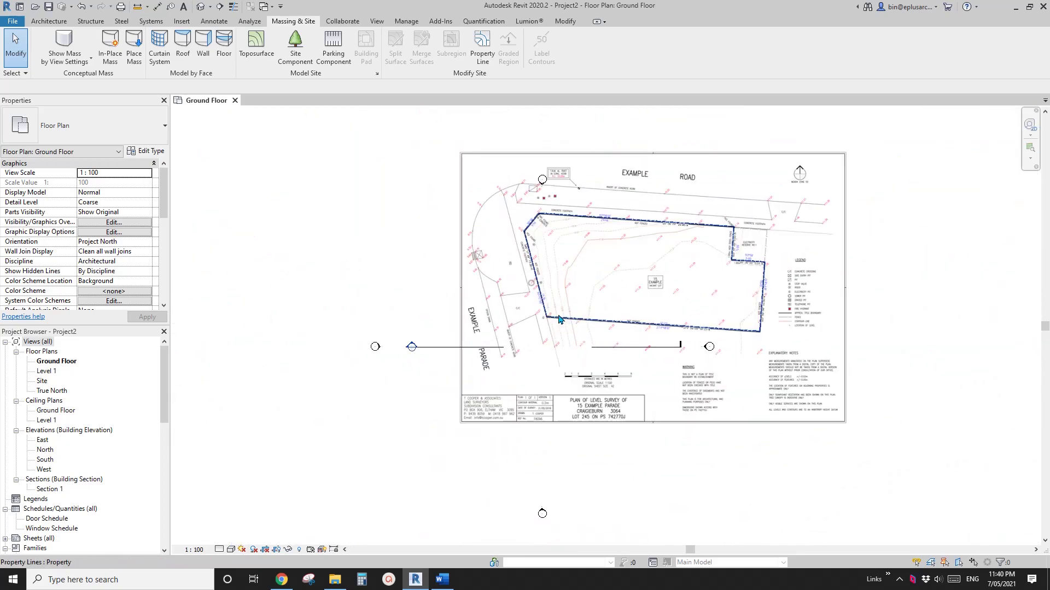
scroll(494, 299, "up", 1)
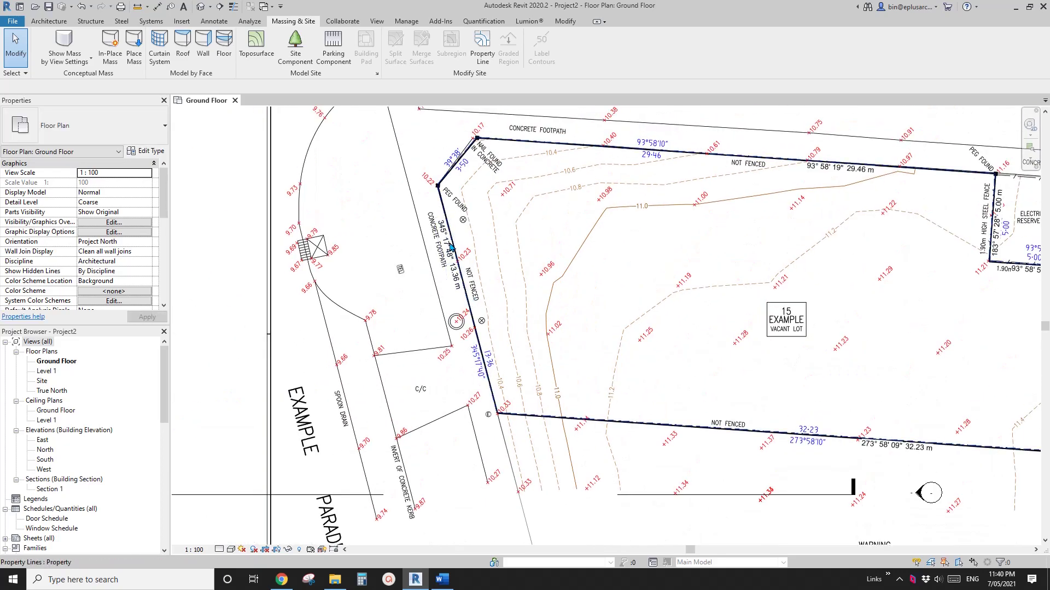
scroll(477, 304, "up", 1)
middle_click_drag(454, 358, 451, 359)
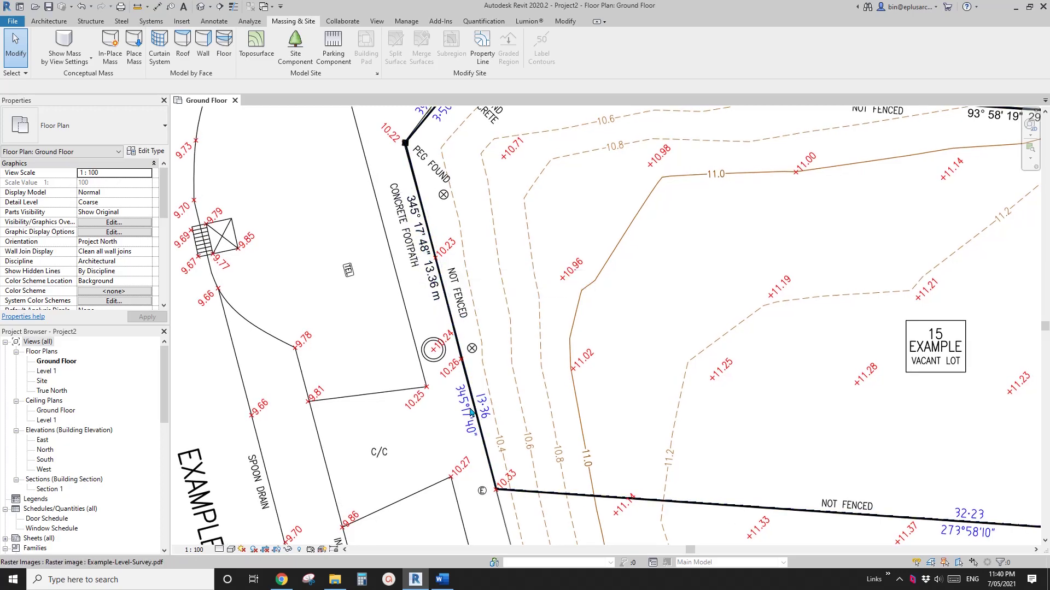
scroll(489, 373, "down", 5)
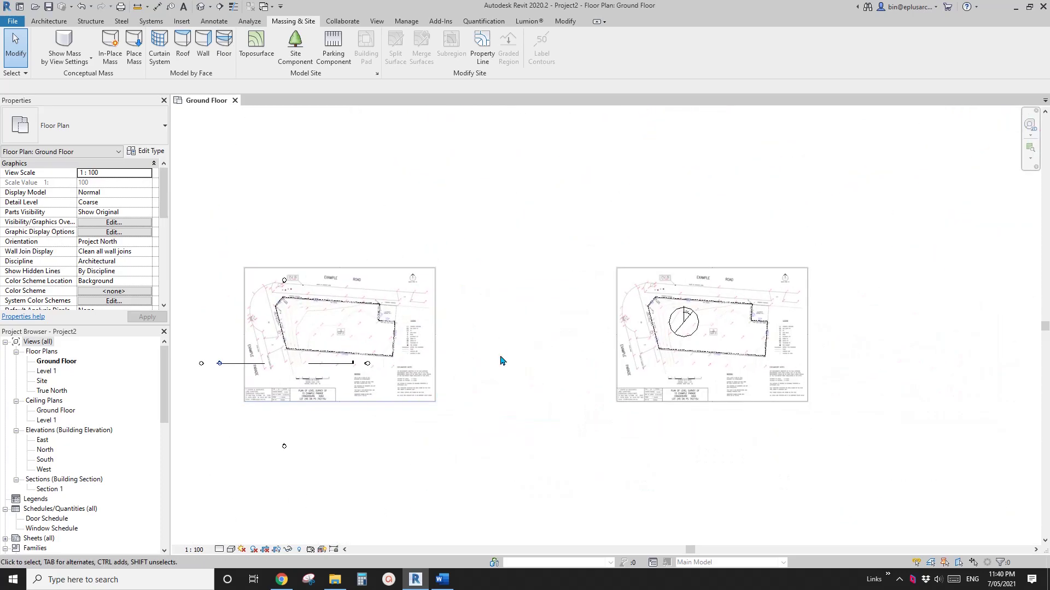
scroll(401, 298, "up", 2)
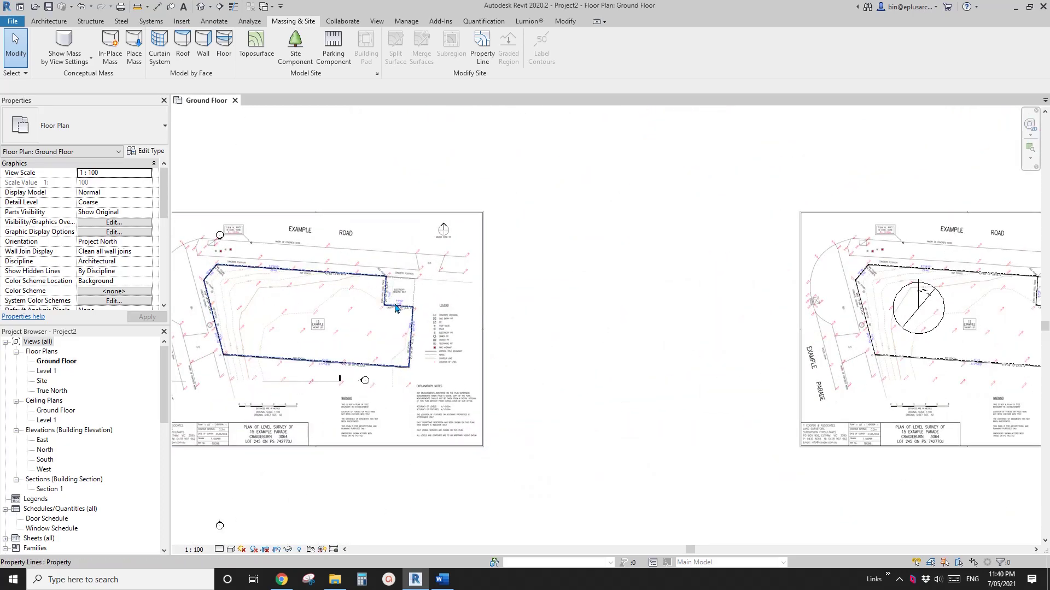
left_click(392, 283)
key("Escape")
scroll(490, 300, "up", 4)
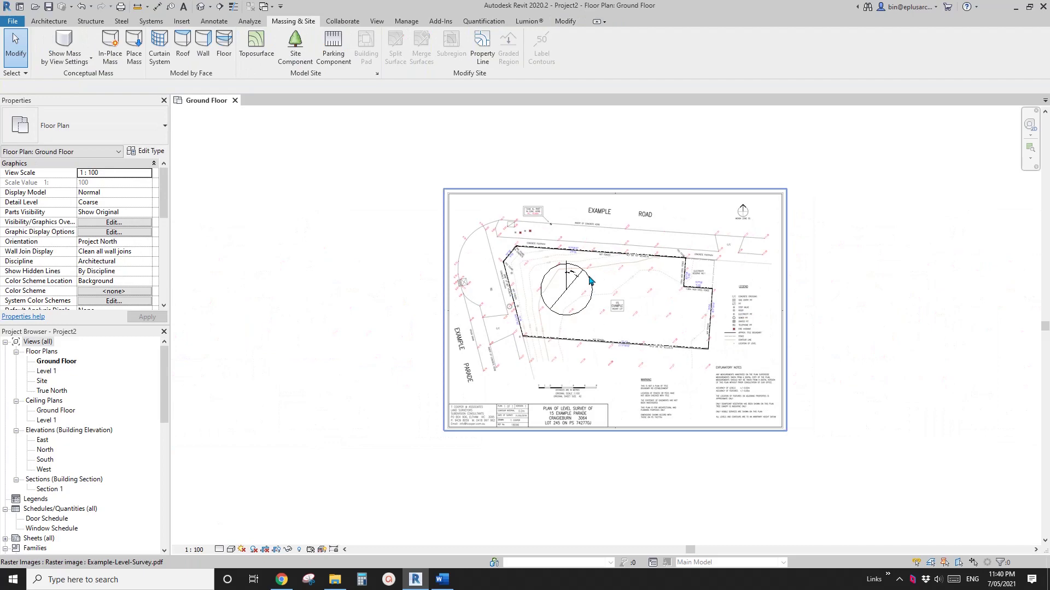
left_click(613, 235)
middle_click_drag(550, 143, 487, 156)
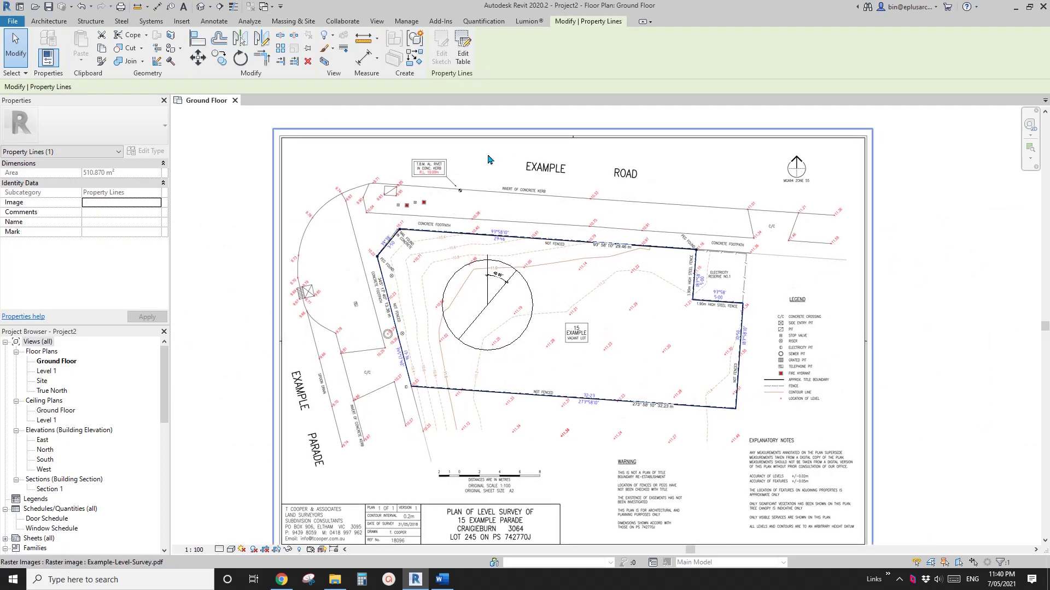
left_click(463, 57)
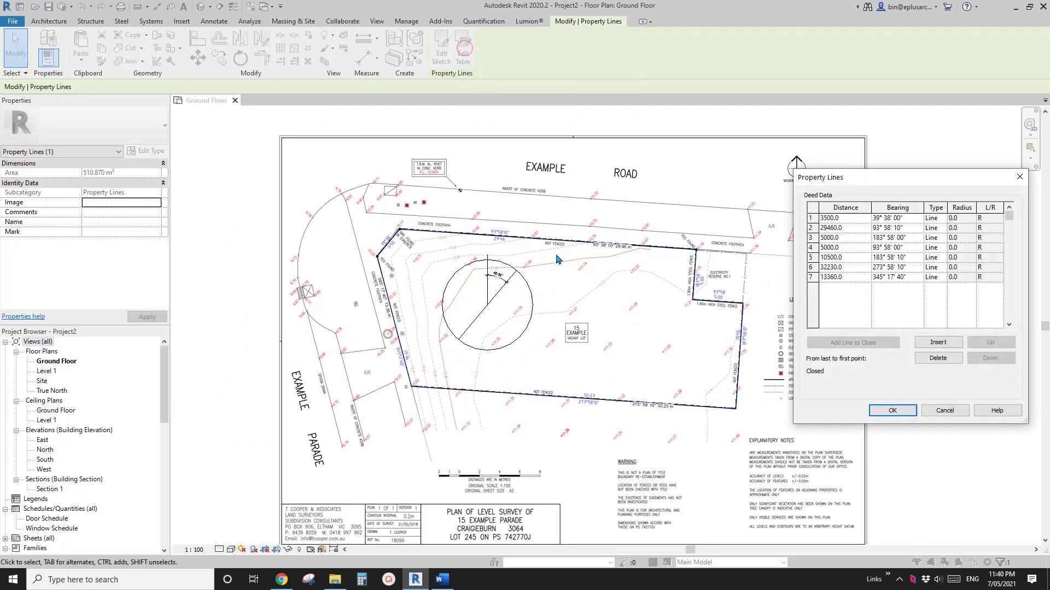
left_click_drag(861, 180, 762, 179)
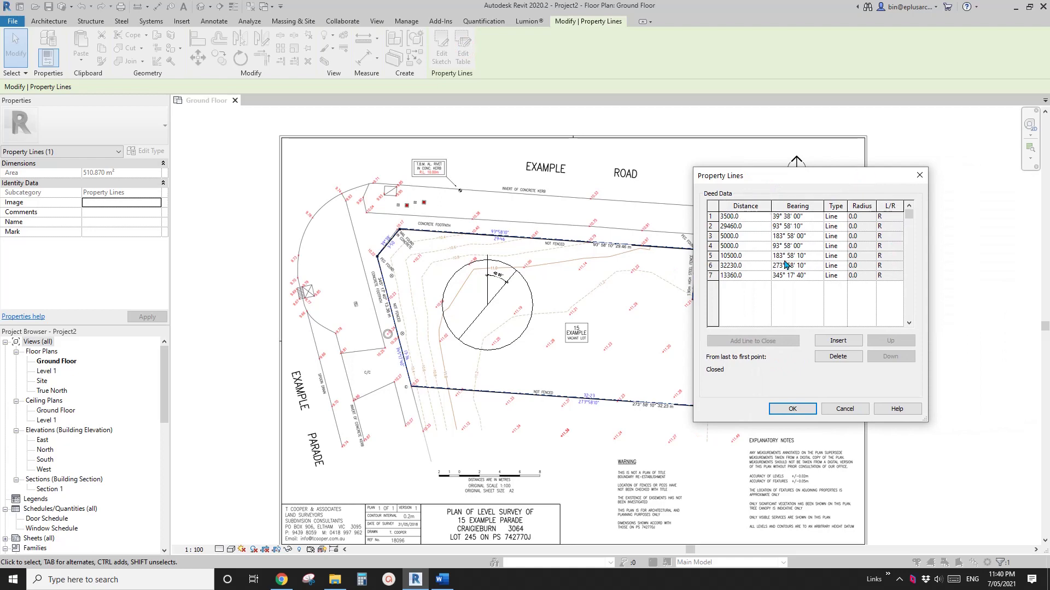
left_click(792, 409)
scroll(350, 311, "down", 3)
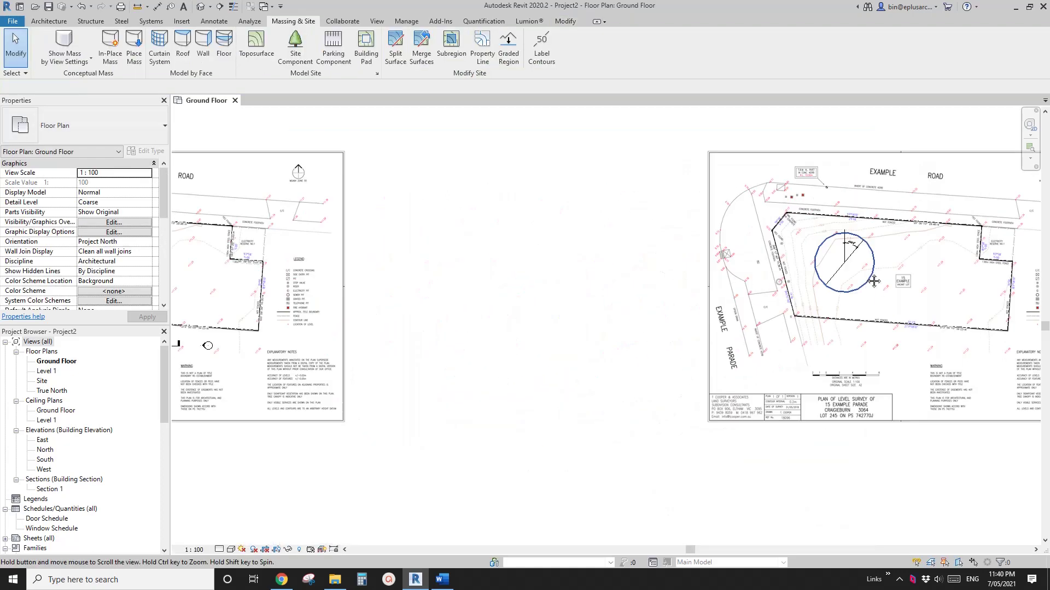
scroll(450, 282, "up", 8)
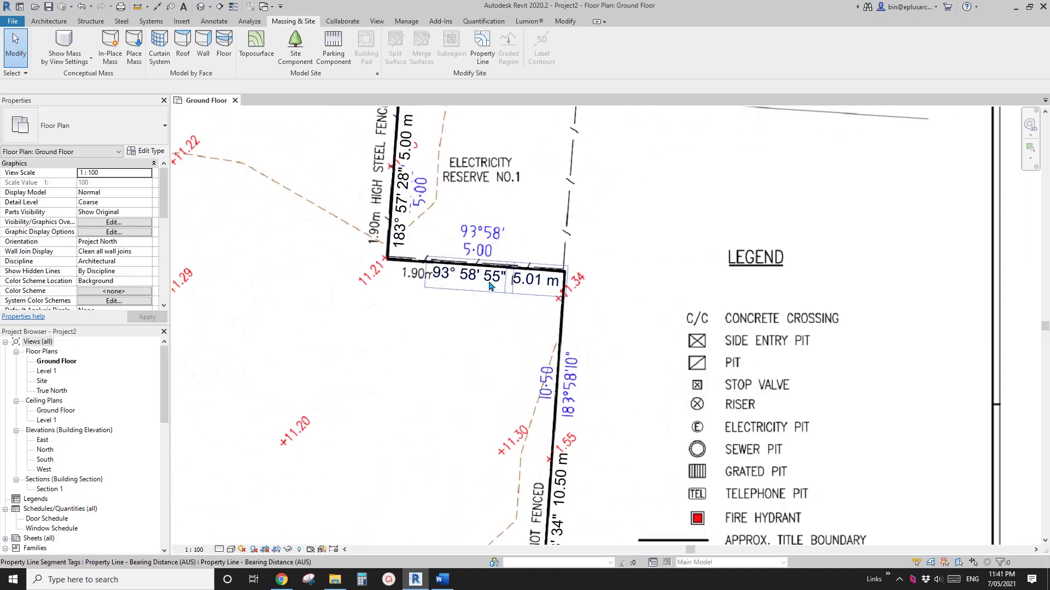
scroll(471, 287, "up", 3)
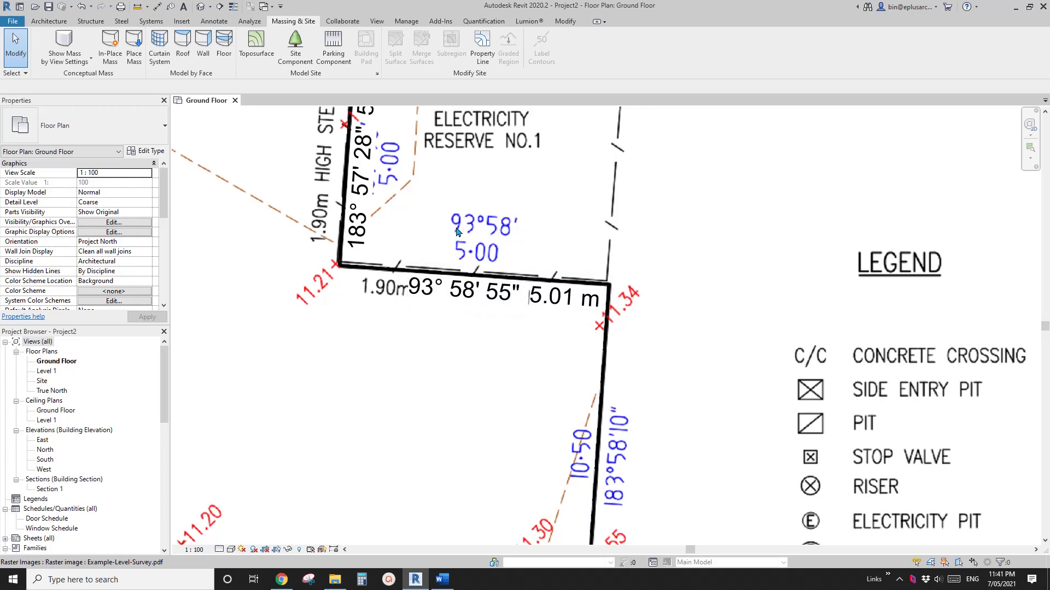
left_click(457, 296)
scroll(456, 296, "down", 3)
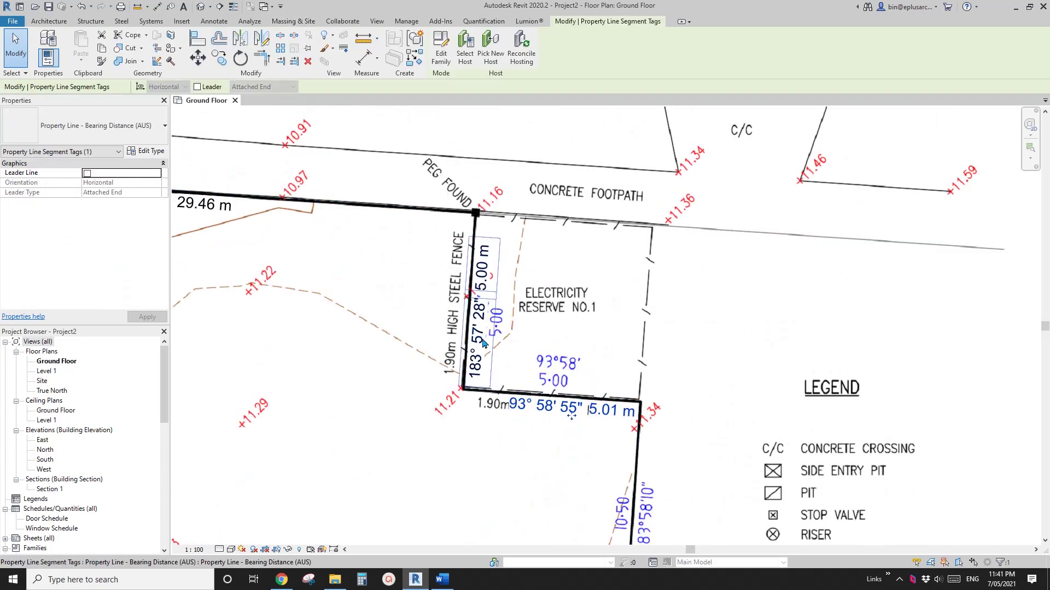
key("Escape")
scroll(459, 342, "down", 6)
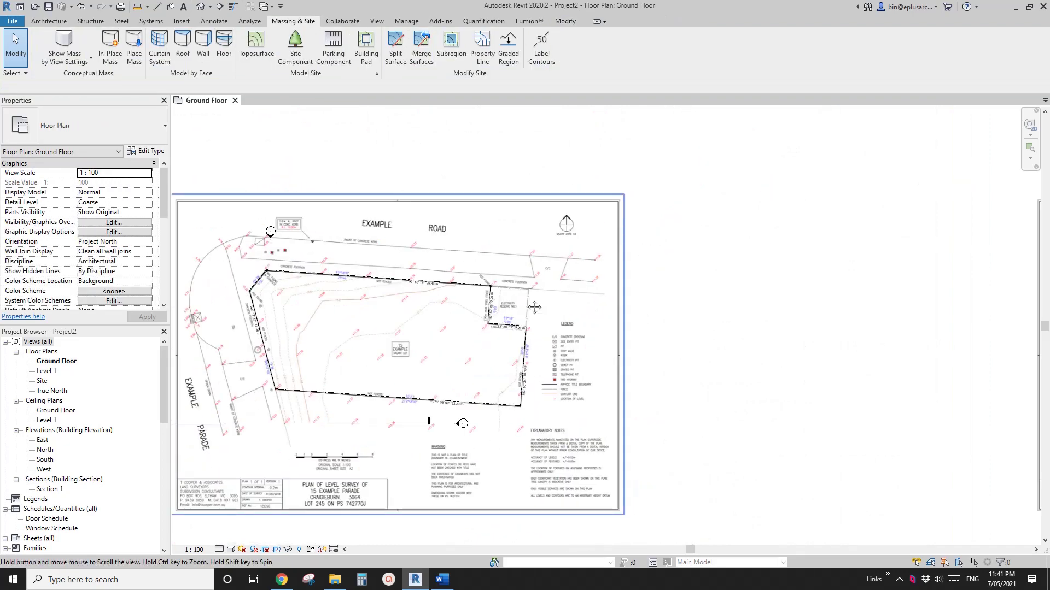
scroll(439, 340, "up", 2)
scroll(453, 344, "up", 1)
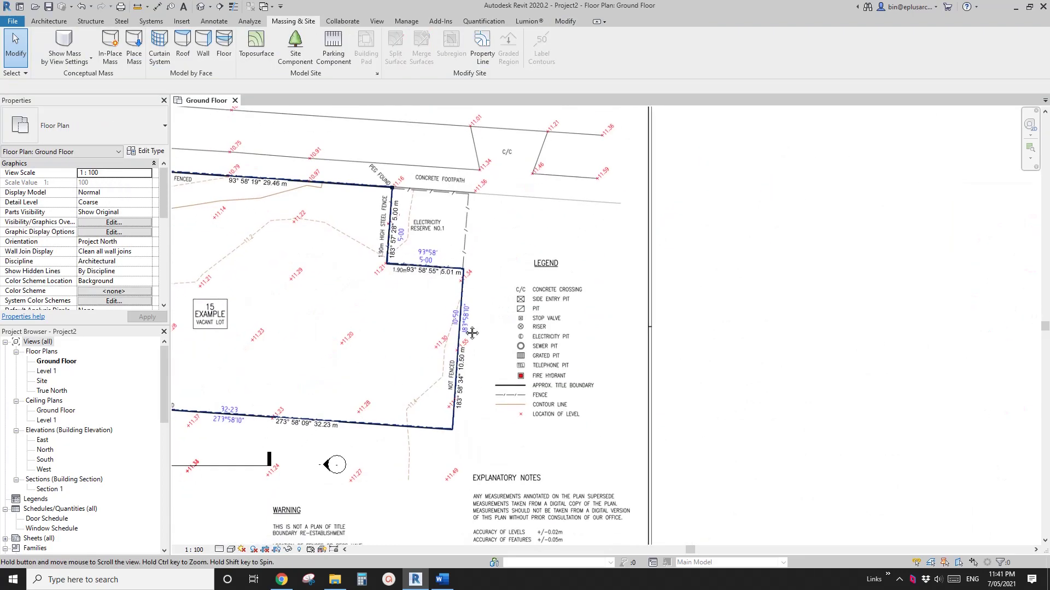
scroll(465, 305, "down", 3)
middle_click_drag(464, 305, 554, 378)
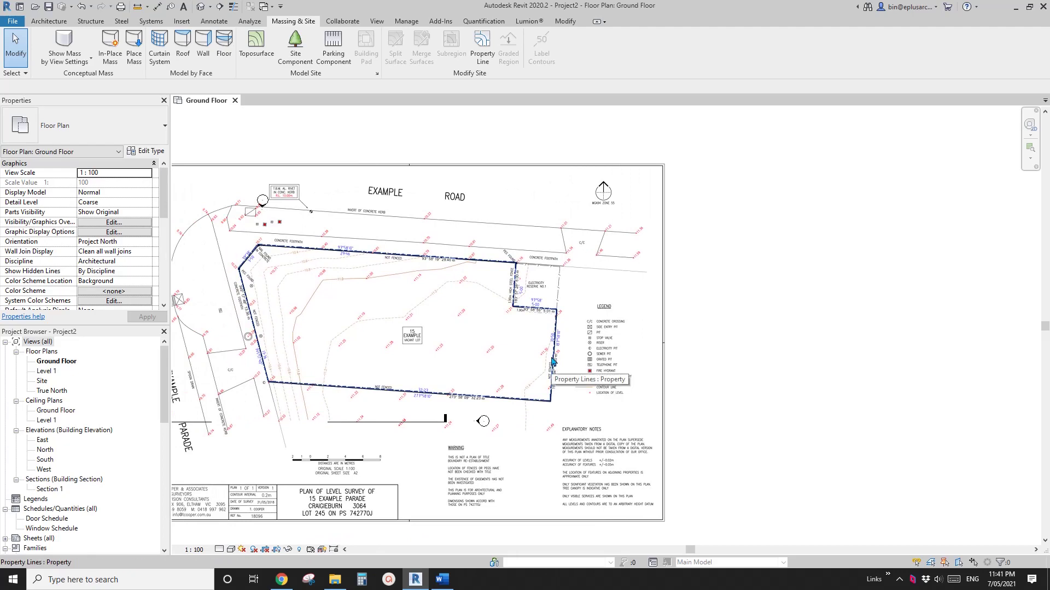
middle_click_drag(561, 351, 522, 338)
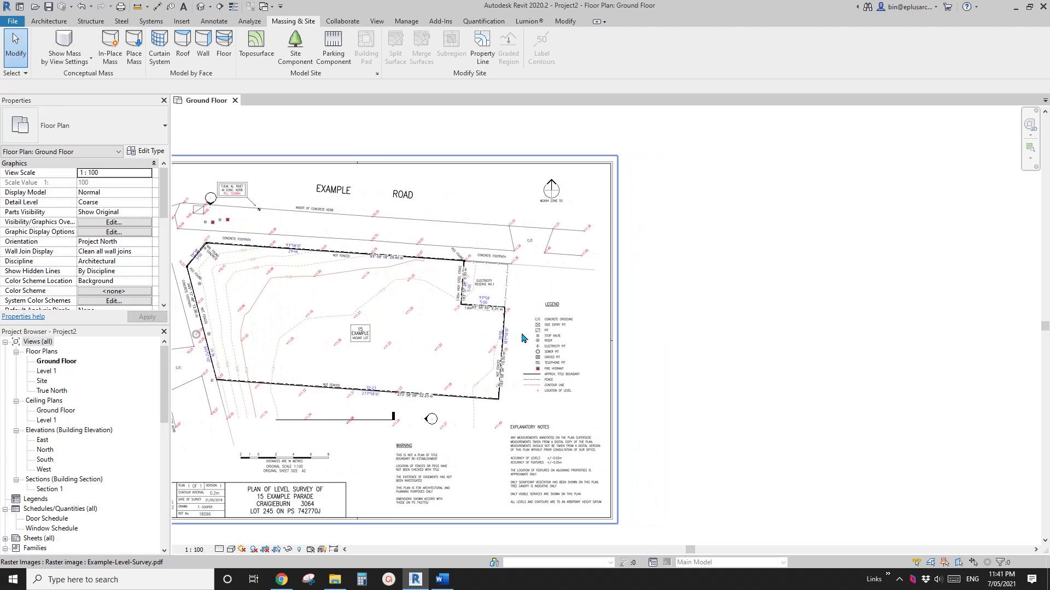
scroll(495, 339, "down", 2)
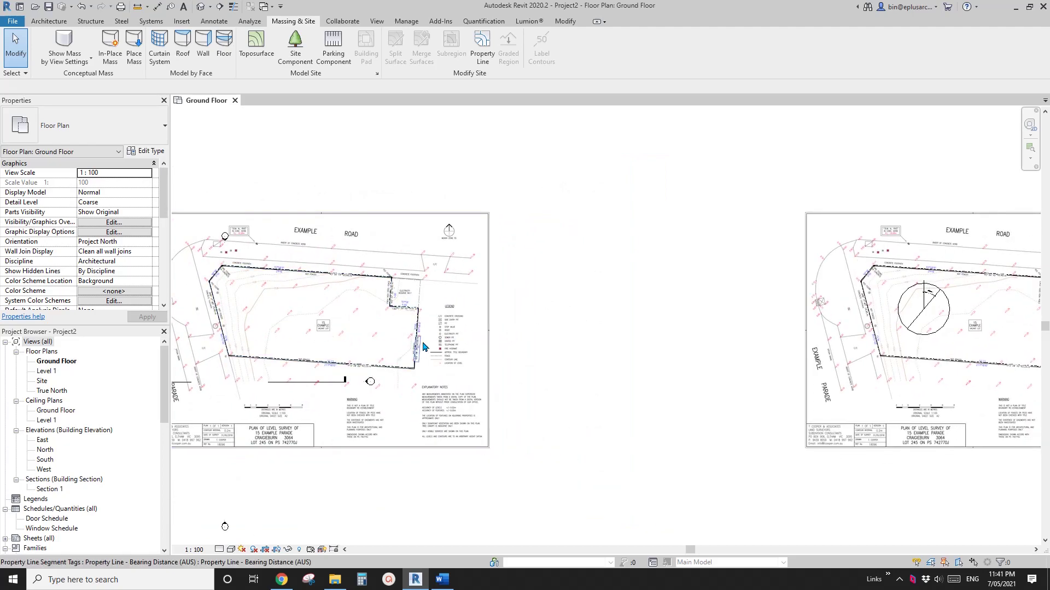
scroll(421, 350, "up", 4)
middle_click_drag(428, 367, 482, 364)
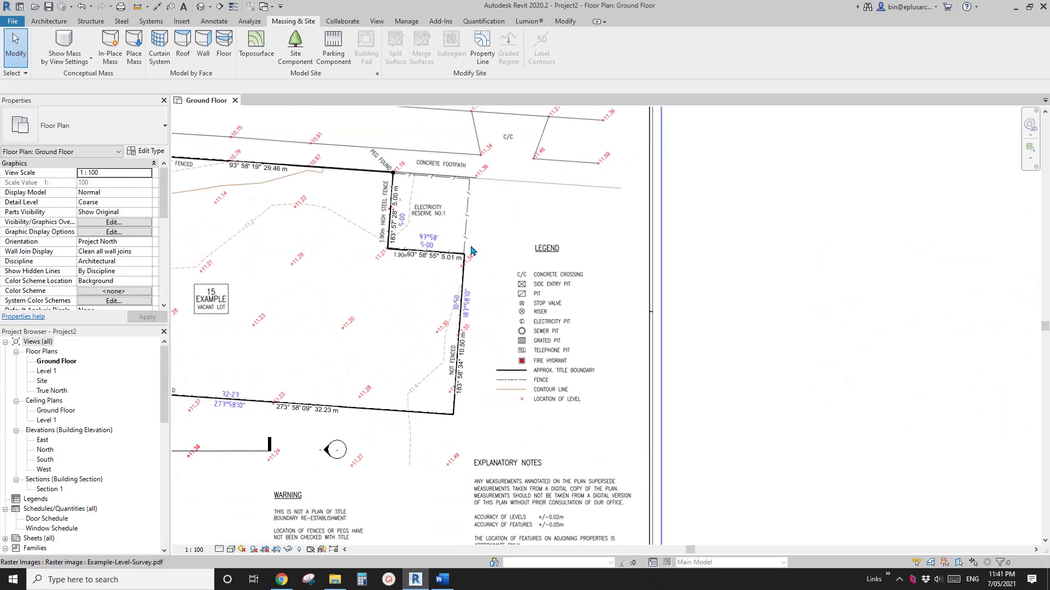
scroll(455, 337, "down", 3)
scroll(324, 309, "up", 1)
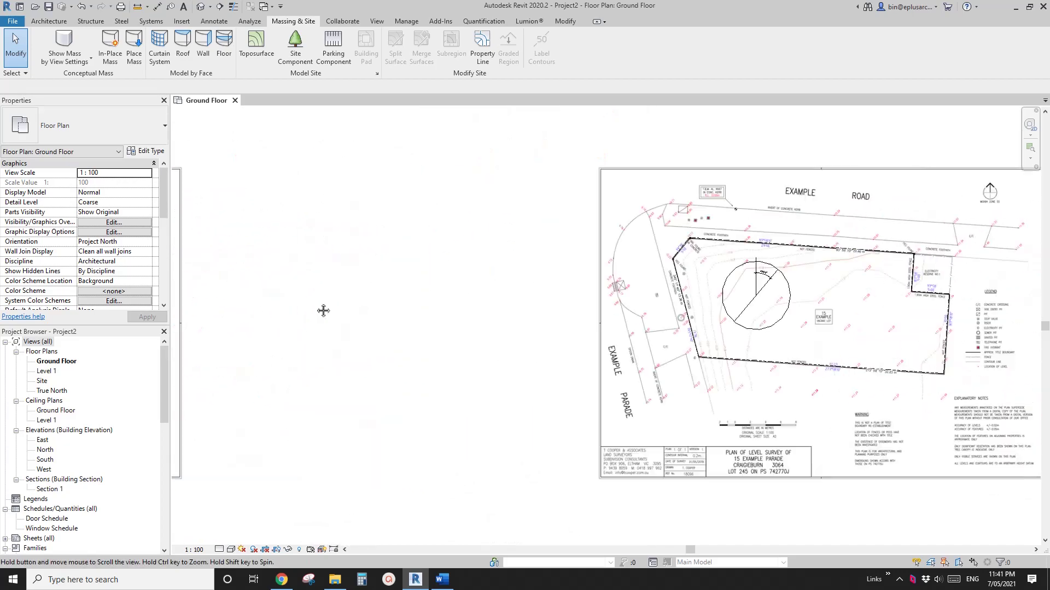
scroll(782, 278, "down", 1)
scroll(782, 278, "up", 3)
mouse_move(625, 290)
middle_mouse_down()
mouse_move(663, 287)
mouse_move(617, 288)
middle_mouse_up()
scroll(690, 305, "down", 3)
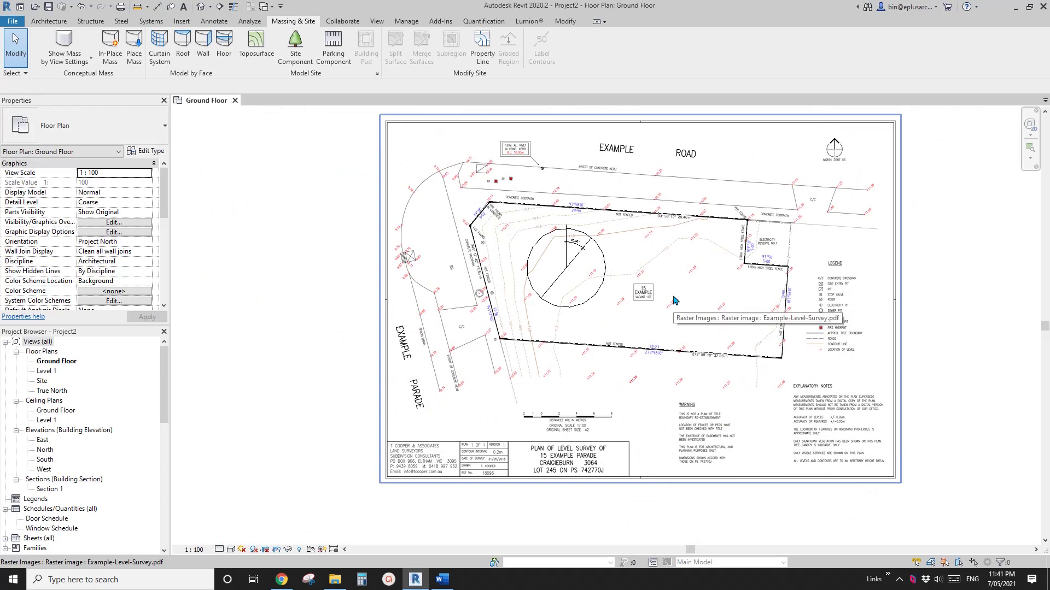
scroll(675, 298, "down", 2)
scroll(652, 305, "down", 3)
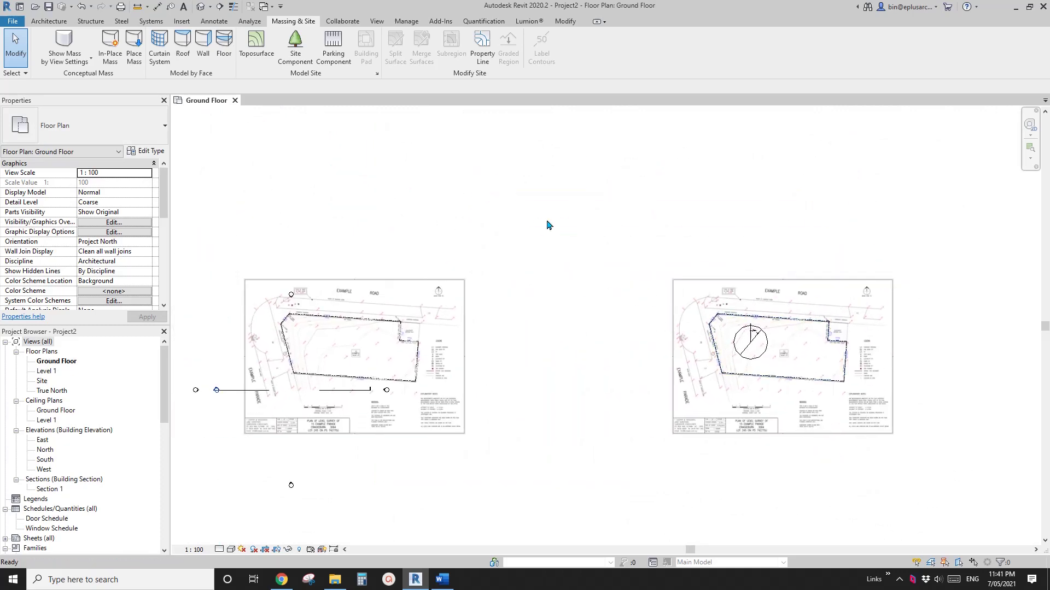
middle_click_drag(545, 225, 531, 234)
left_click(483, 49)
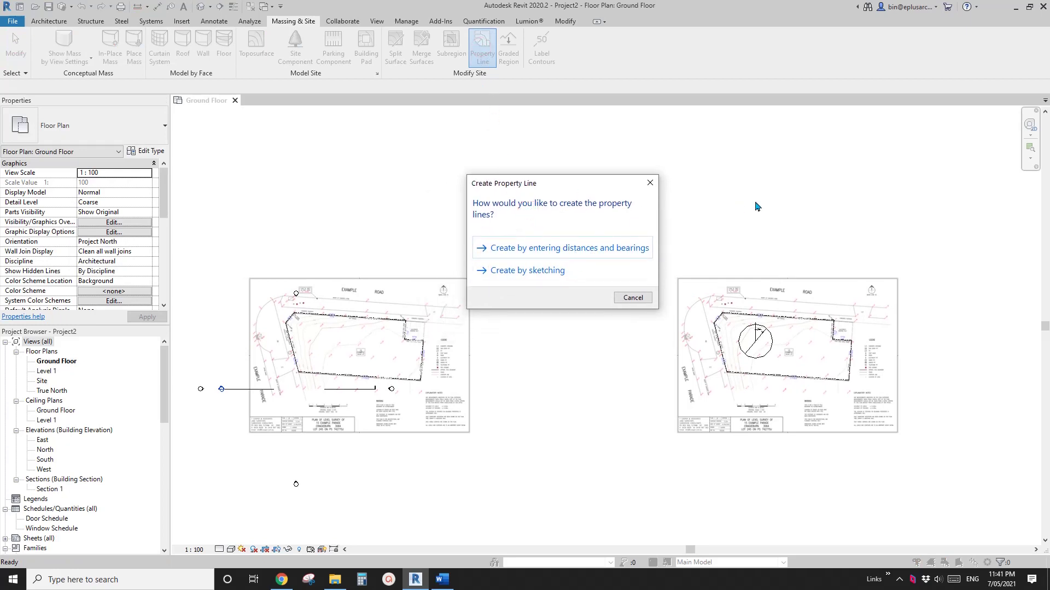
left_click(632, 298)
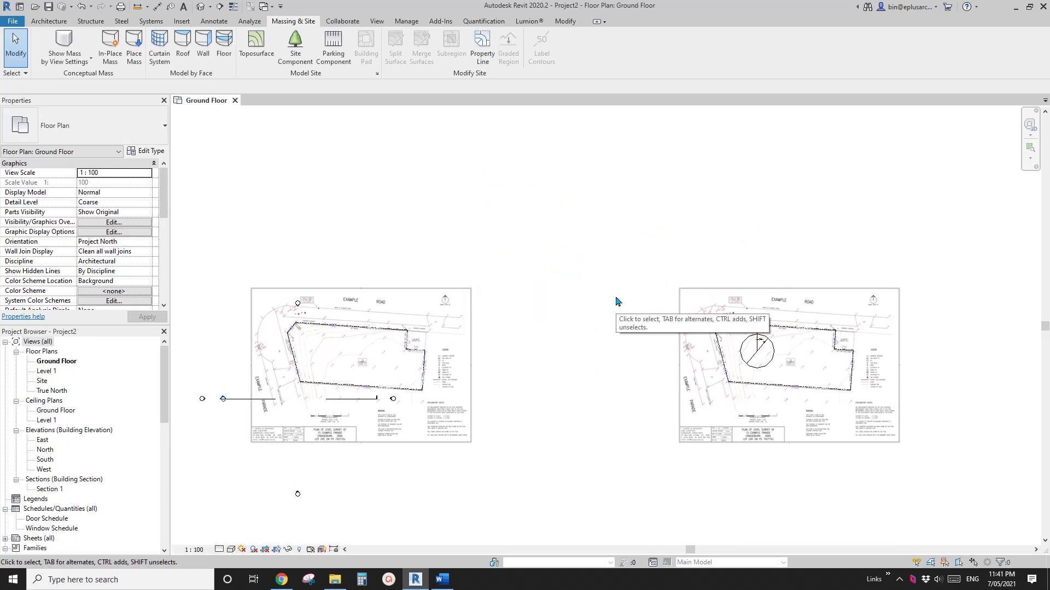
scroll(615, 301, "down", 3)
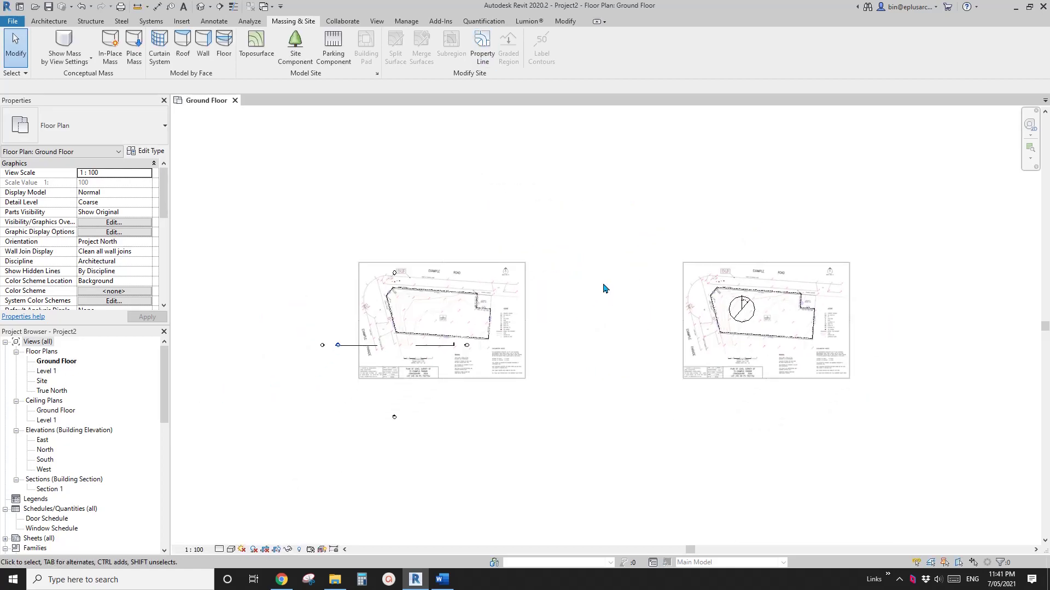
left_click(444, 578)
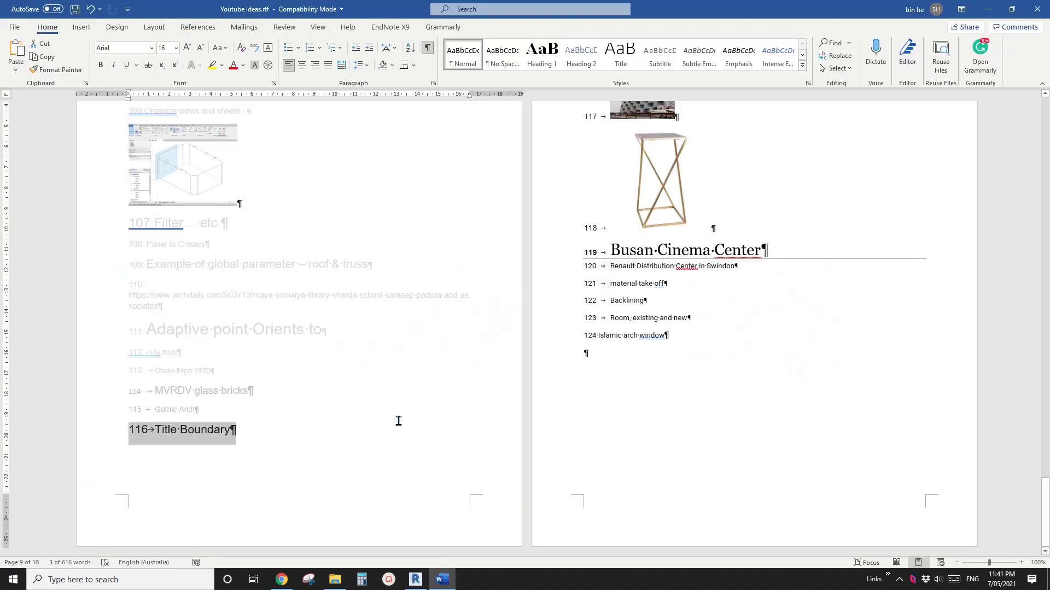
scroll(611, 394, "up", 3)
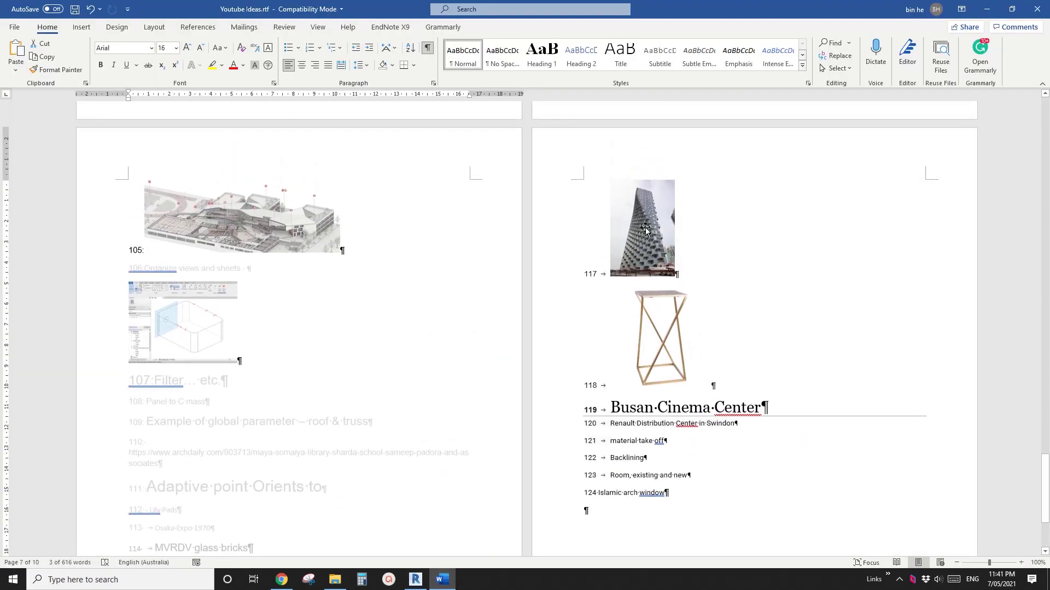
scroll(651, 273, "down", 3)
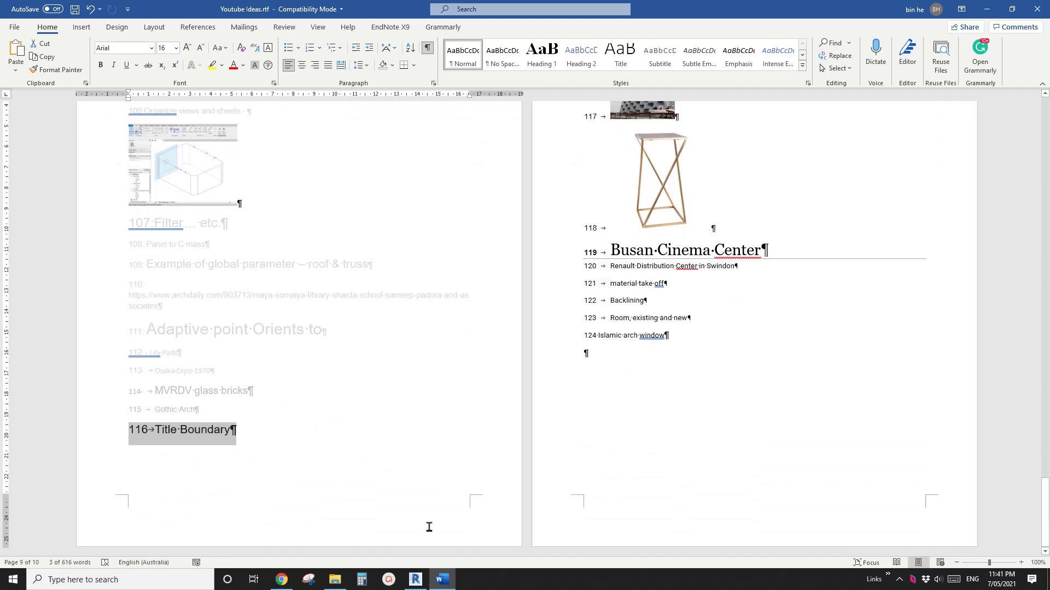
key("alt+Tab")
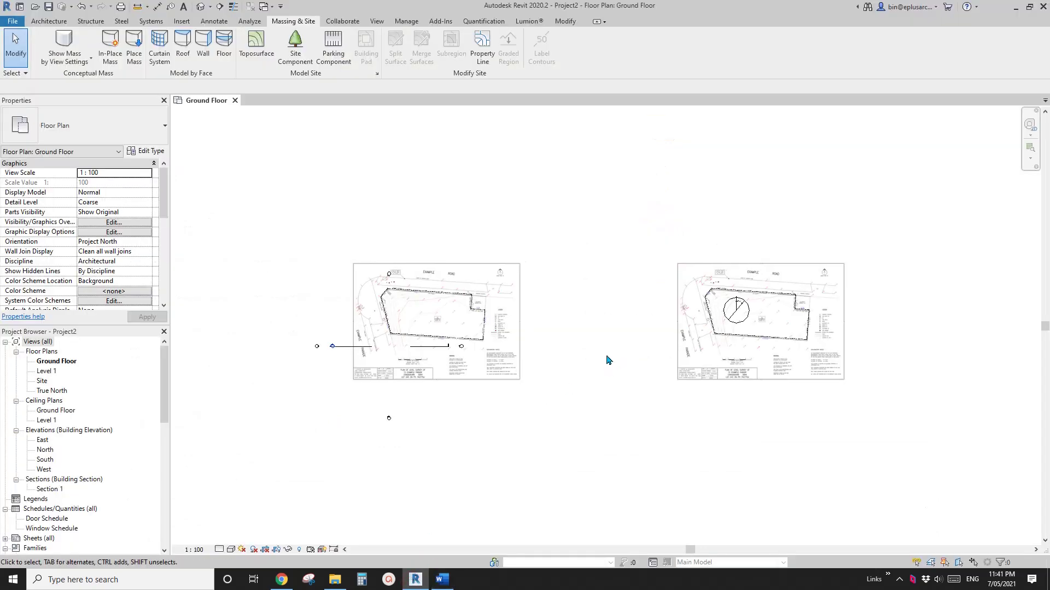
scroll(607, 359, "up", 1)
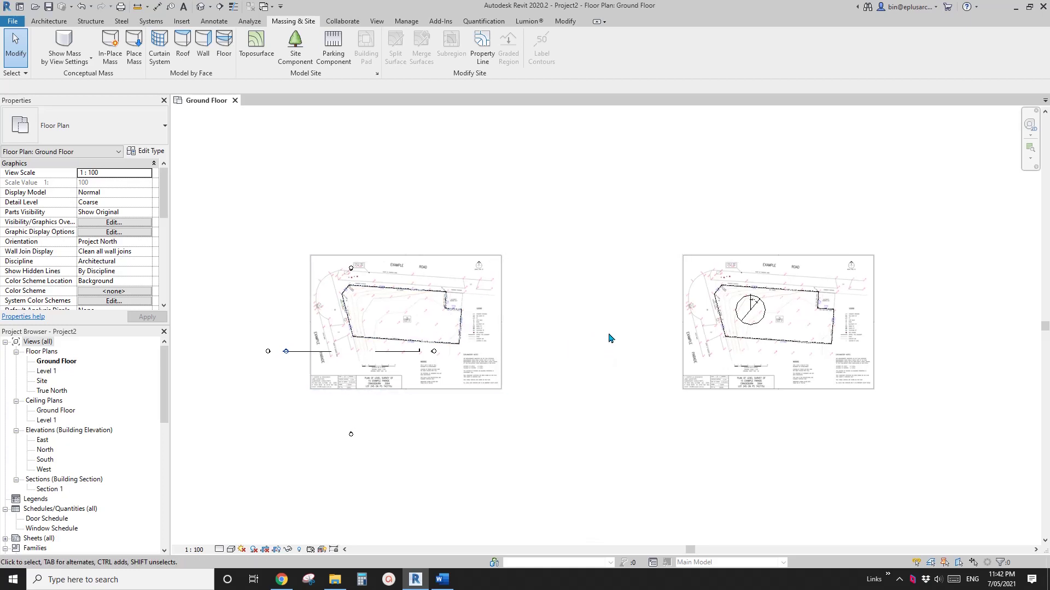
mouse_move(596, 336)
middle_mouse_down()
mouse_move(576, 338)
mouse_move(606, 339)
middle_mouse_up()
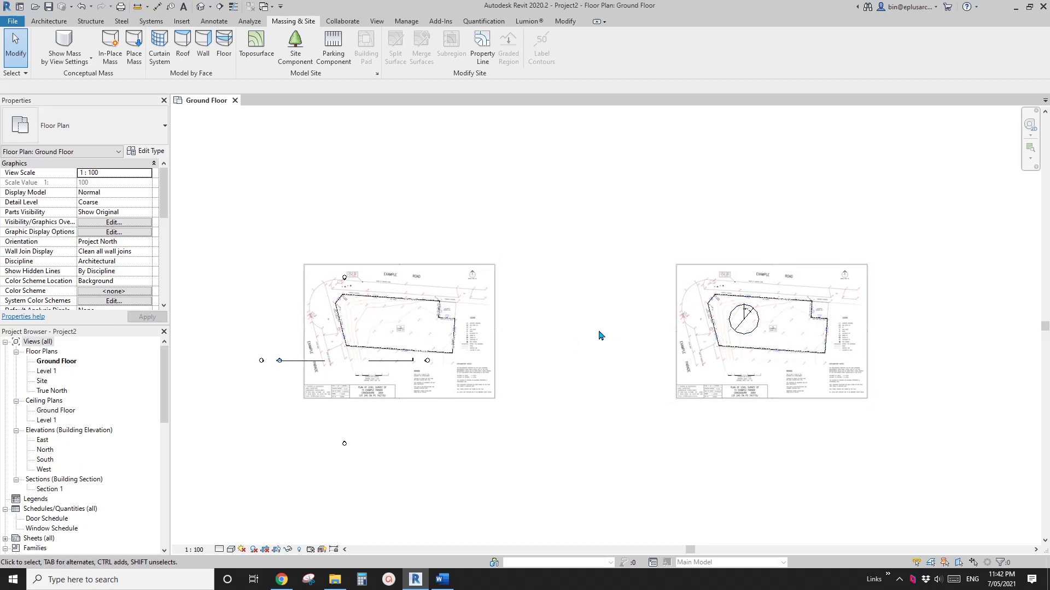
scroll(590, 335, "up", 2)
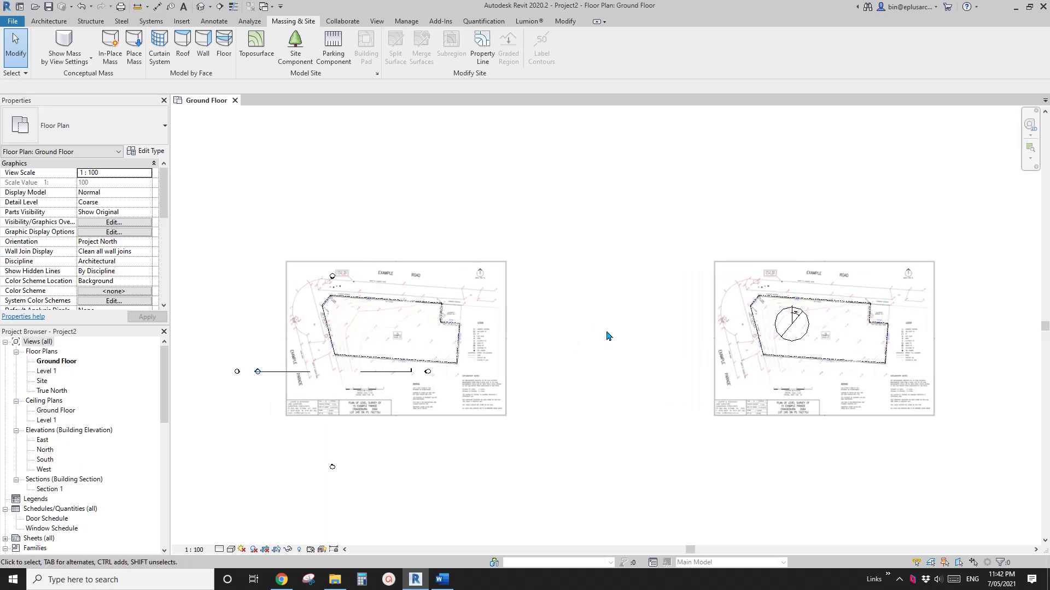
middle_click_drag(606, 335, 607, 328)
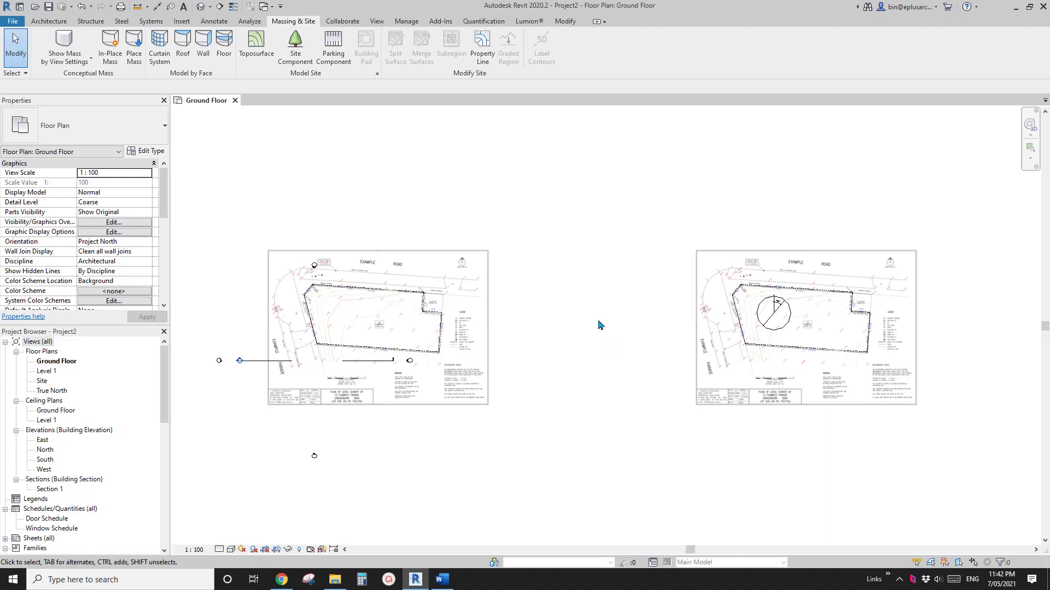